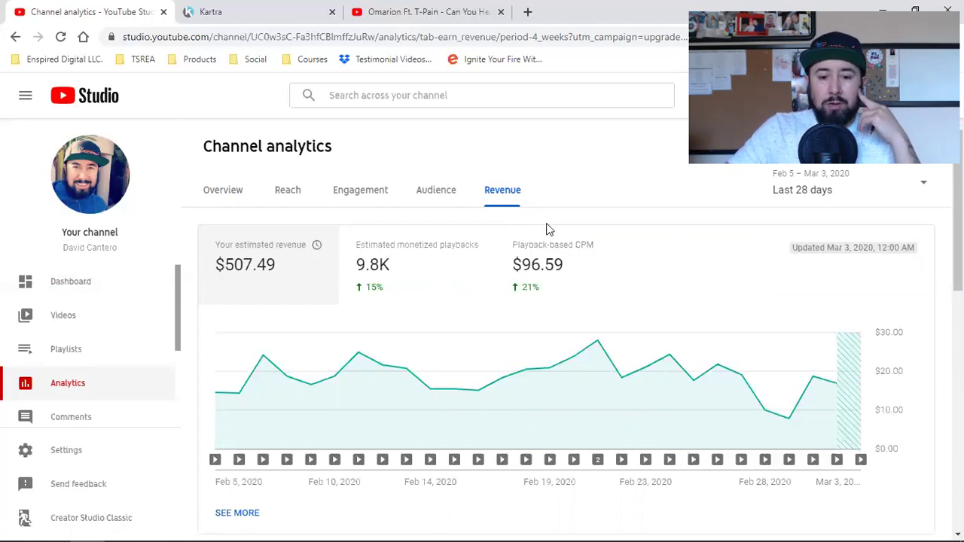
- Review the monthly estimated revenue list in the channel's revenue analytics and highlight the March amount
scroll(519, 198, down, 4)
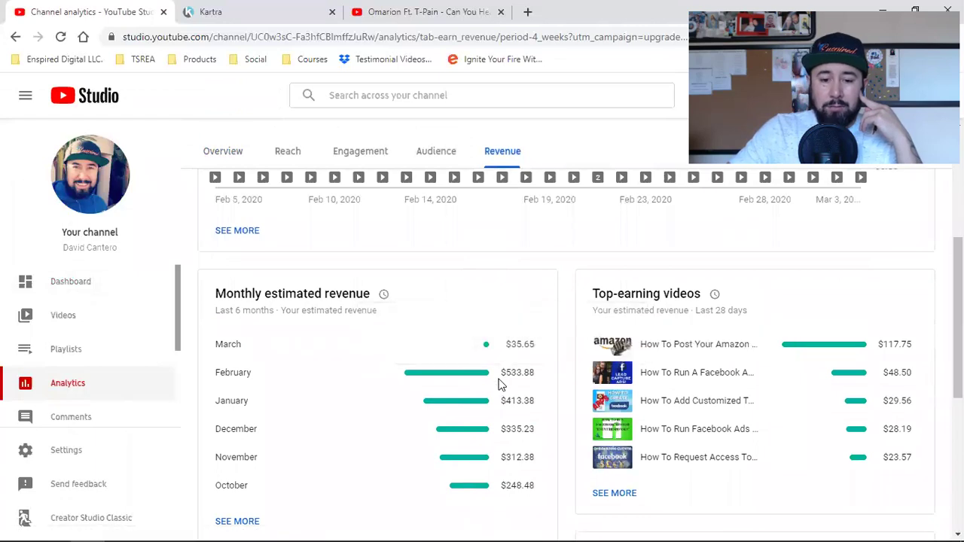
double_click(522, 345)
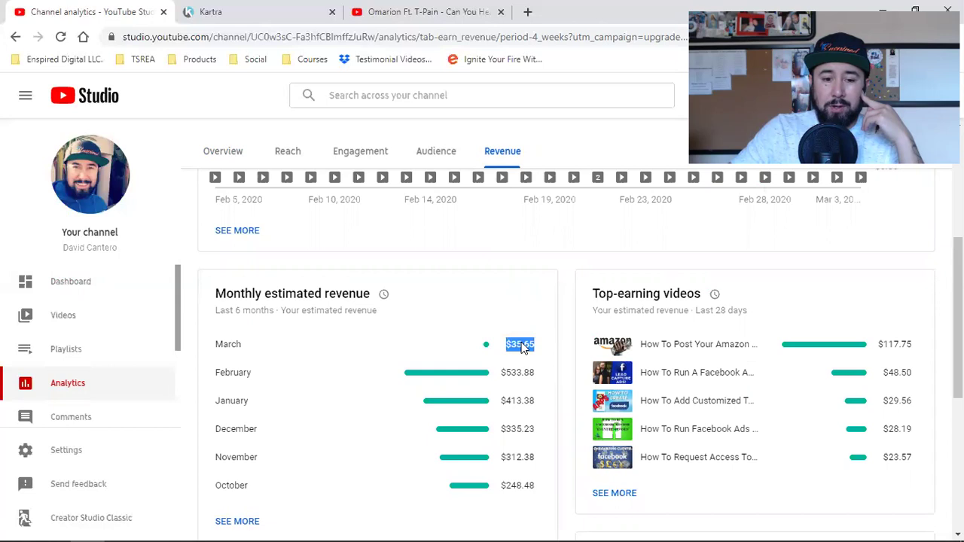
- Open the channel dashboard, close the Omarion video tab, and highlight the current subscriber count
click(88, 282)
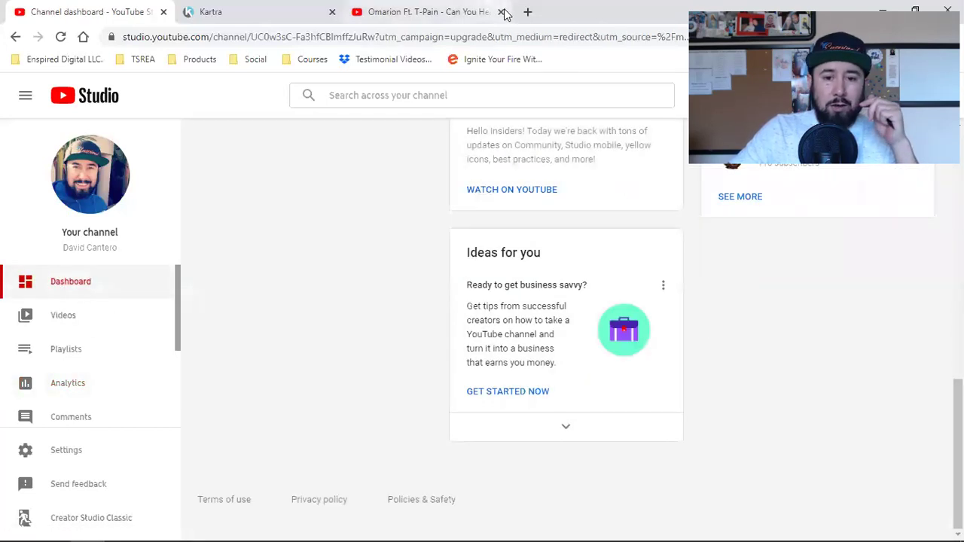
click(500, 12)
scroll(573, 271, up, 10)
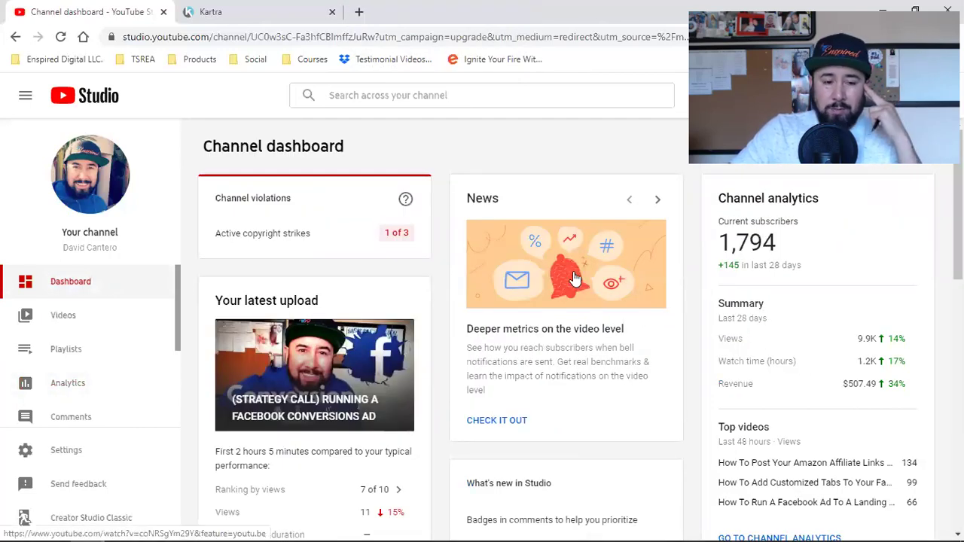
double_click(744, 241)
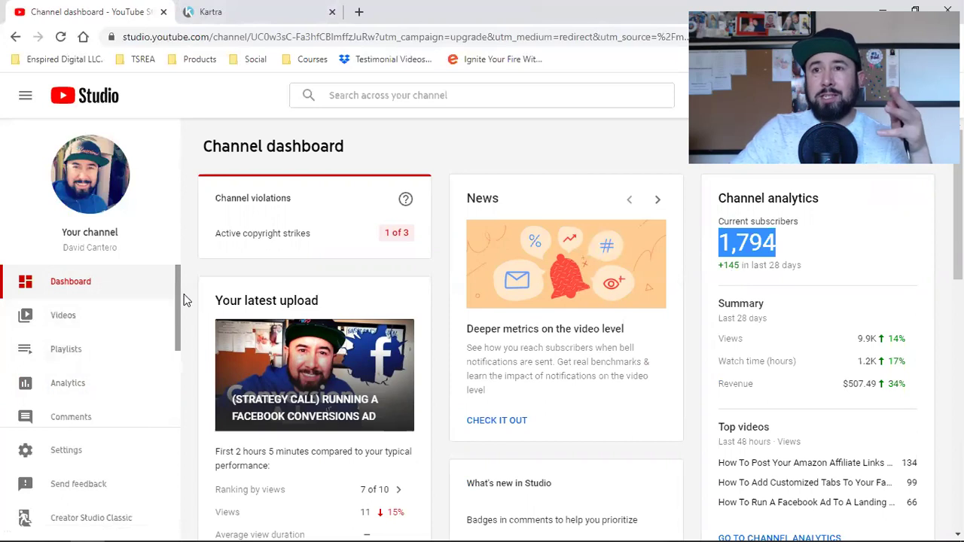
- Load the short channel address enspireddigital.tv in a new browser tab
click(362, 14)
text(en)
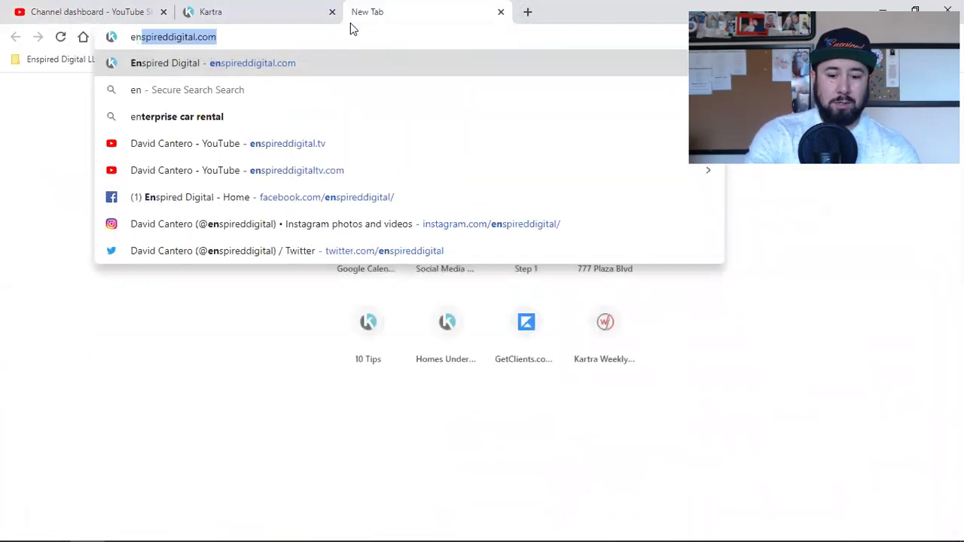
key(End)
key(BackSpace)
key(BackSpace)
key(BackSpace)
text(t)
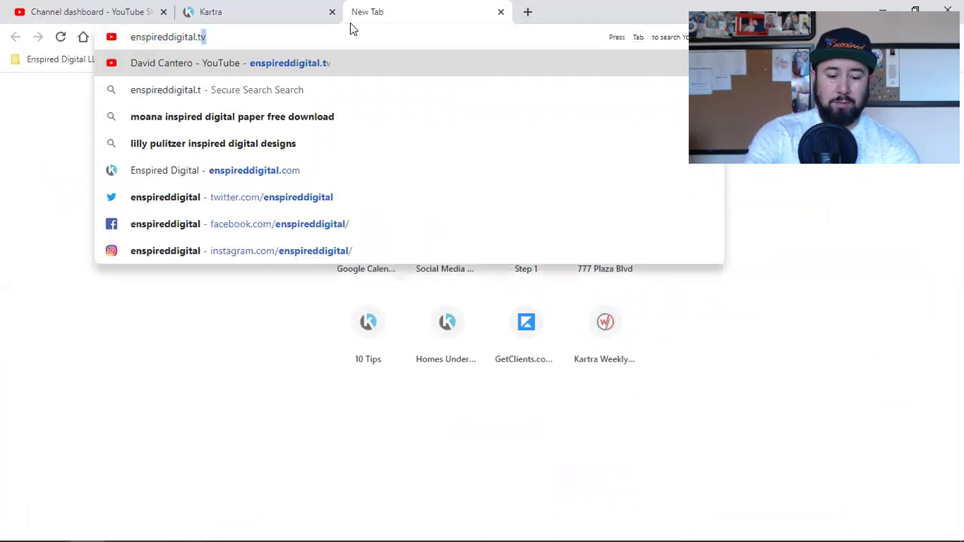
key(Return)
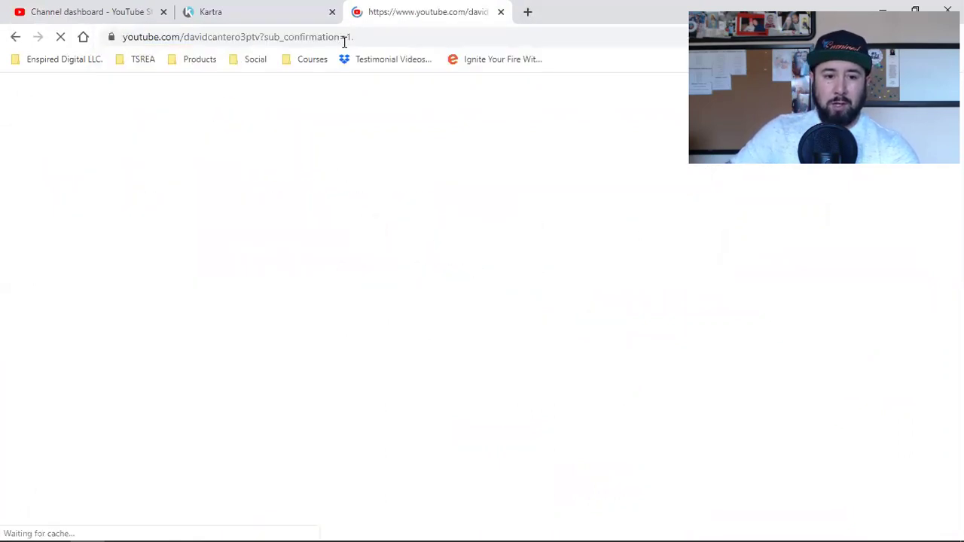
- Reveal the full redirected channel address and highlight its custom channel name
click(257, 39)
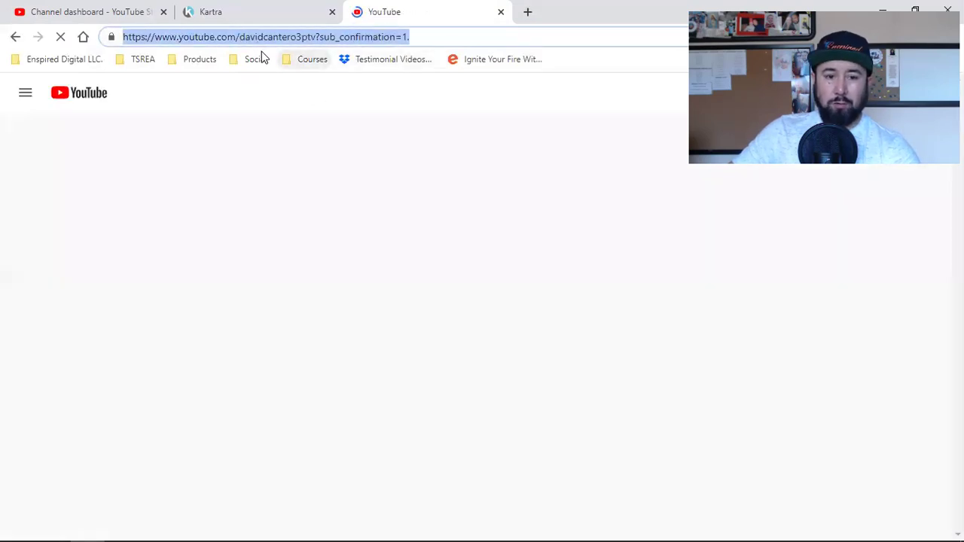
click(273, 37)
click(241, 37)
drag(240, 37, 320, 37)
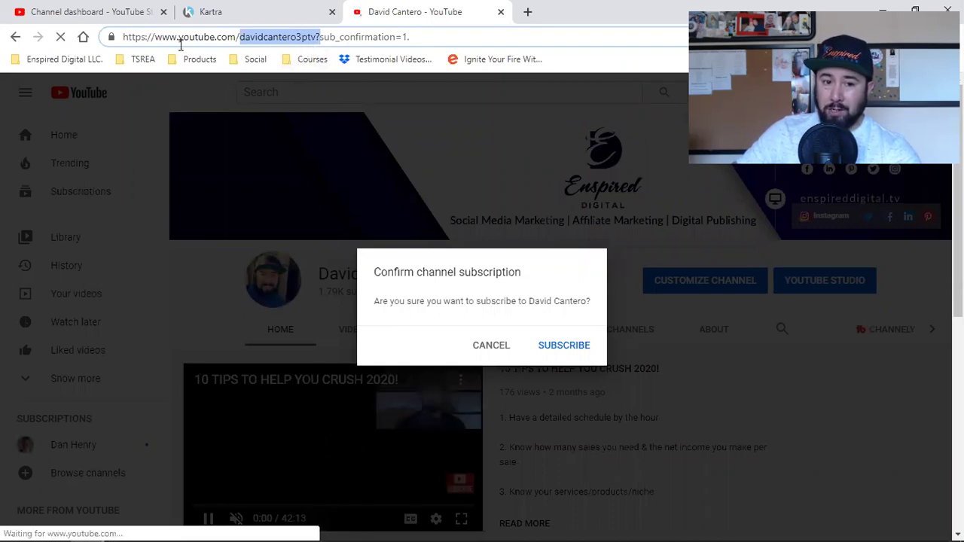
- Cut the "?sub_confirmation=1." suffix from the end of the channel address
click(323, 38)
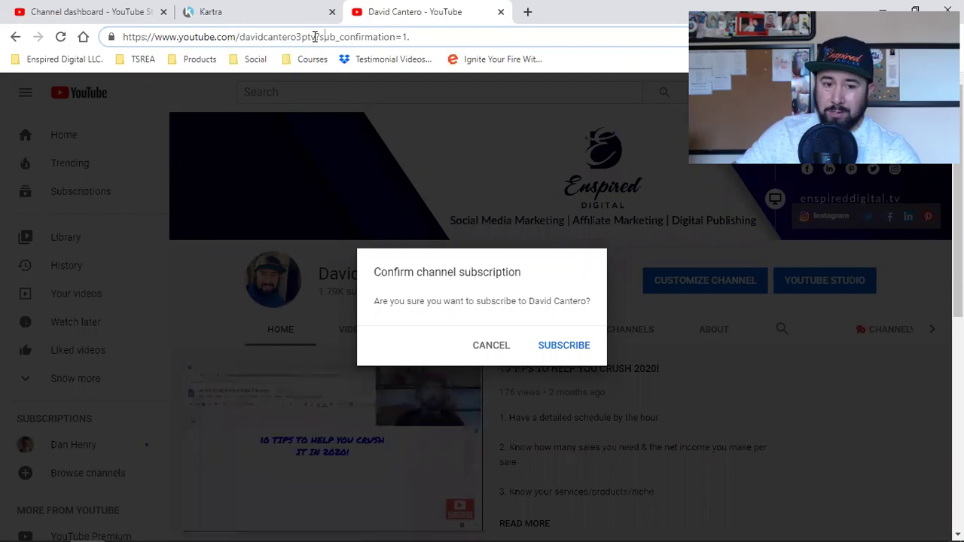
drag(315, 37, 444, 40)
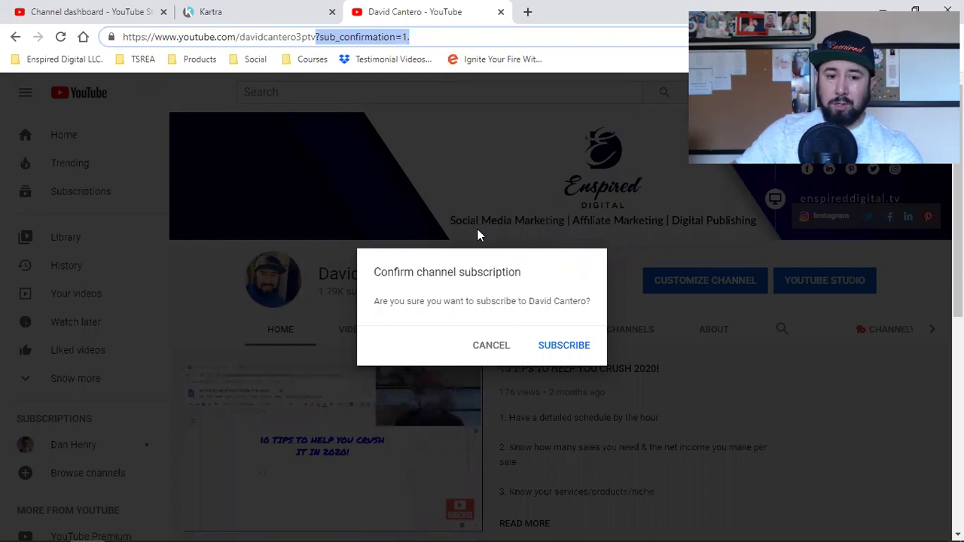
right_click(352, 40)
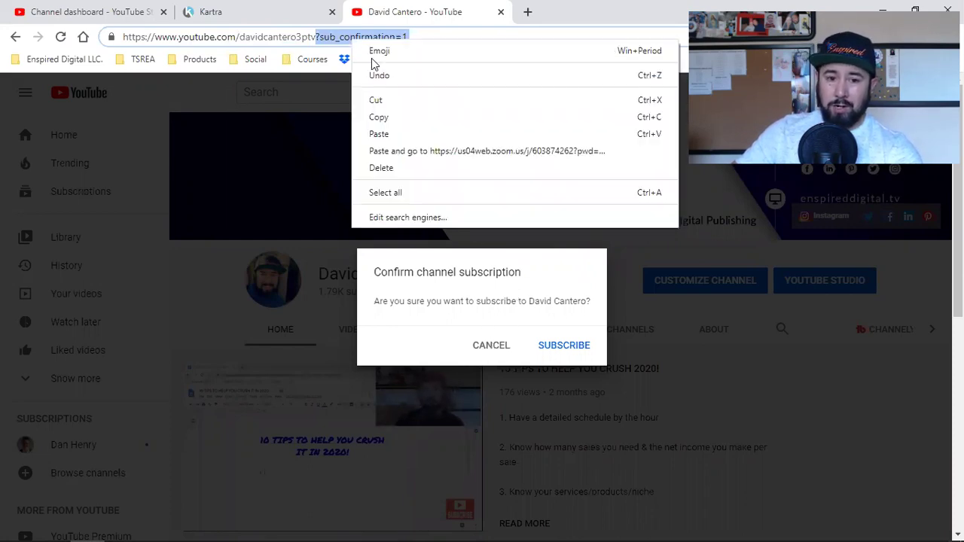
click(377, 100)
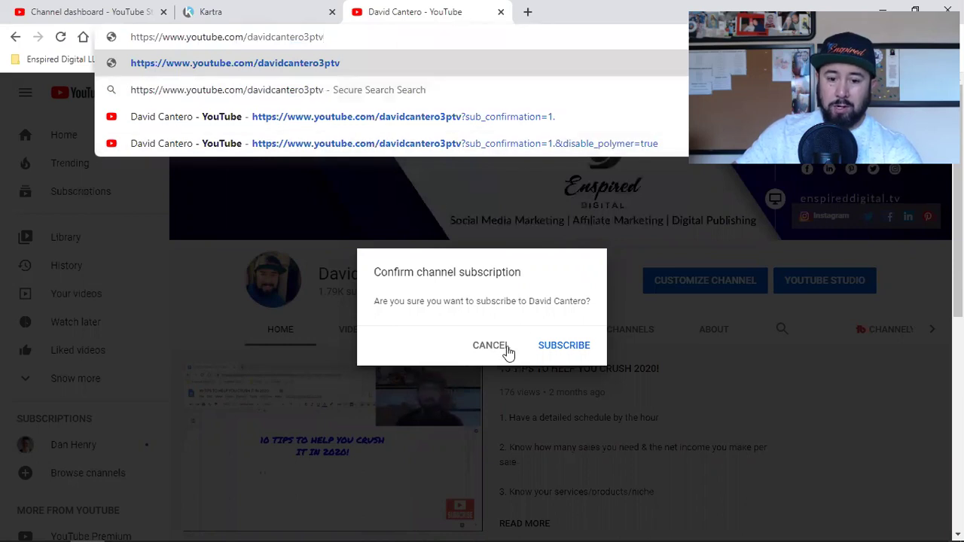
- Dismiss the address suggestions, go to the YouTube home page, and open your own channel from the account options
click(401, 282)
key(Escape)
click(75, 94)
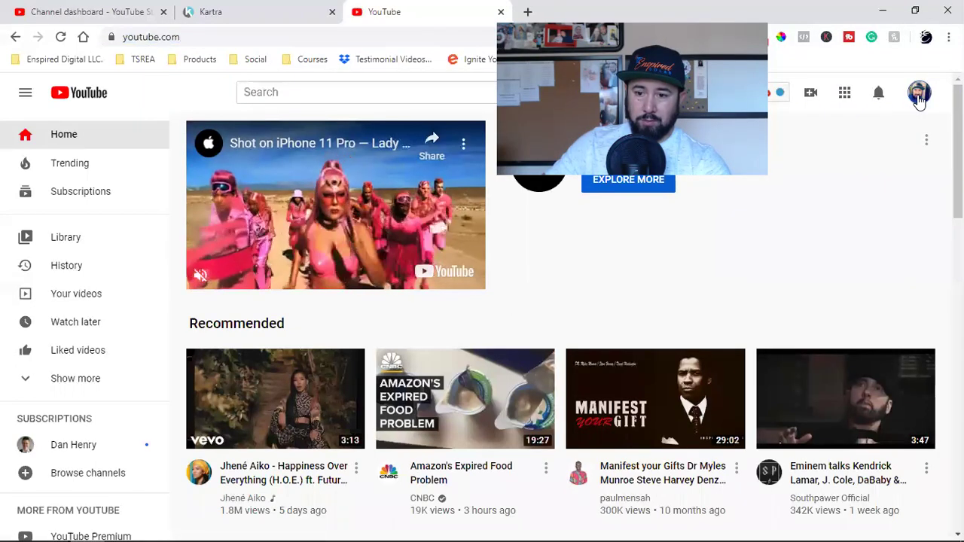
click(916, 106)
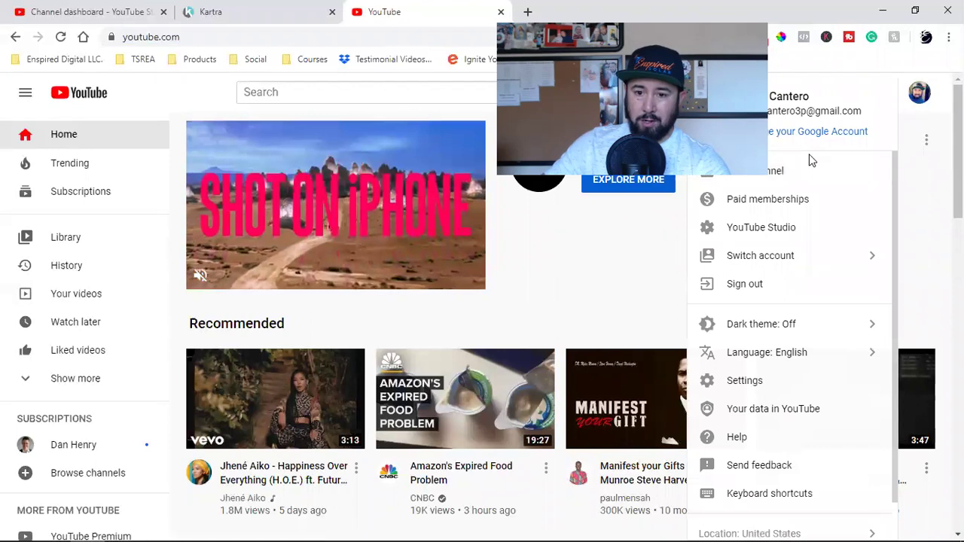
click(809, 169)
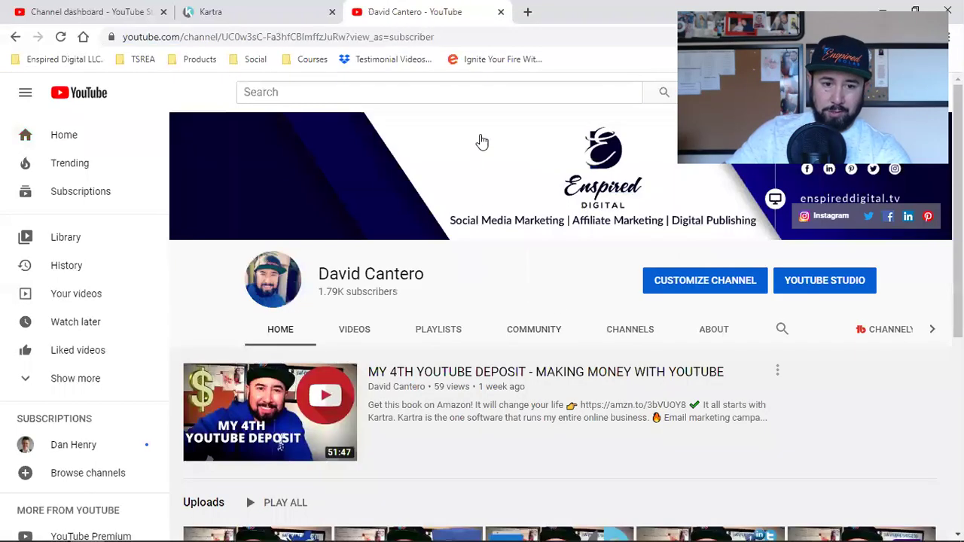
- Try to load the channel's view_as=subscriber address with "?sub_confirmation=1." appended
double_click(258, 43)
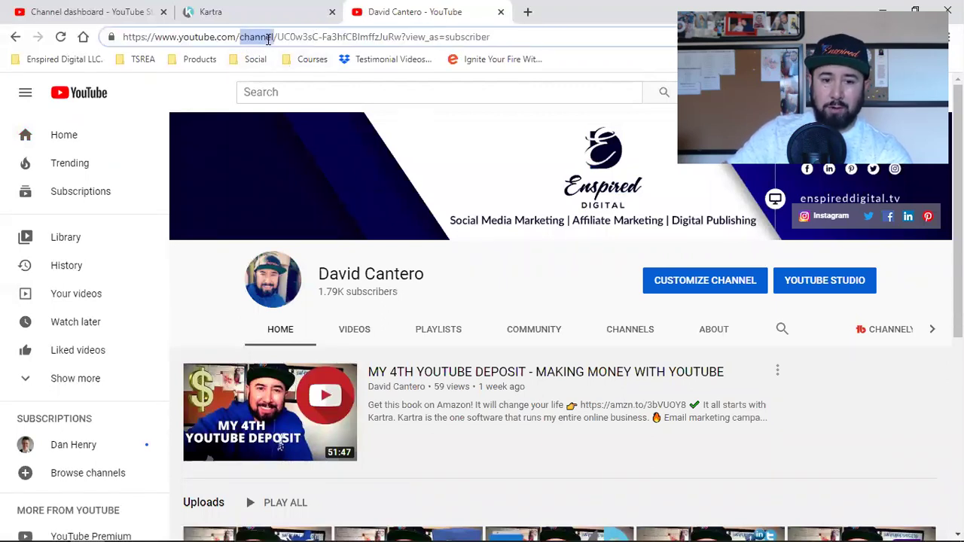
click(266, 42)
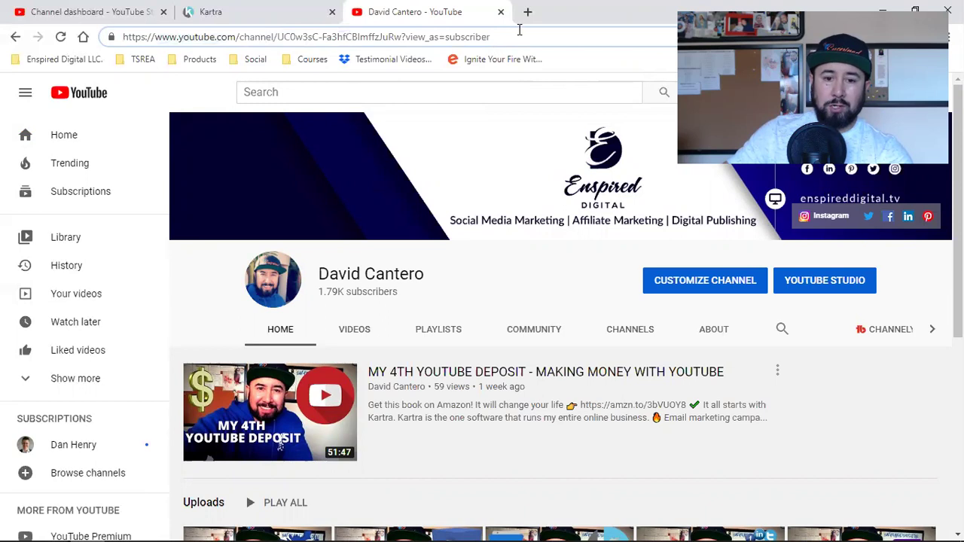
text(?sub_confirmation=1.)
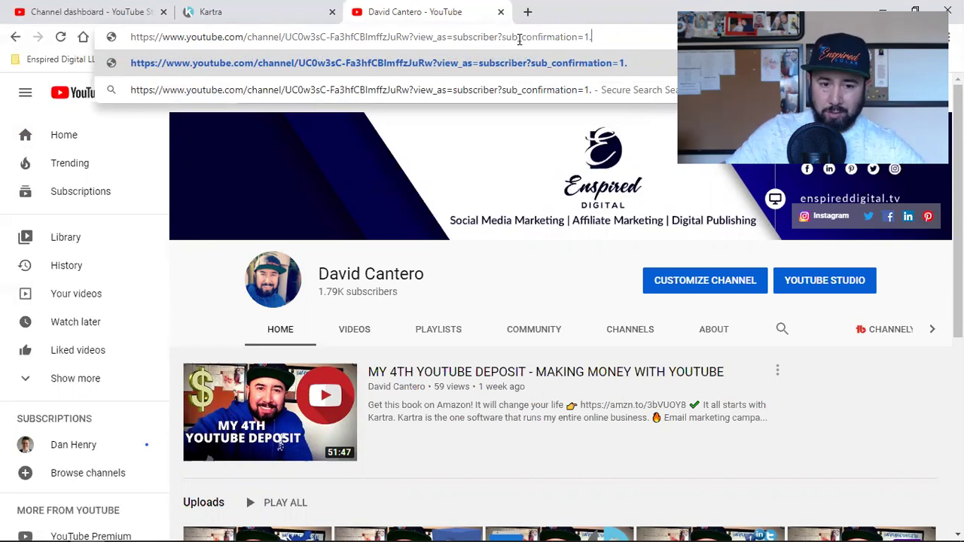
key(Return)
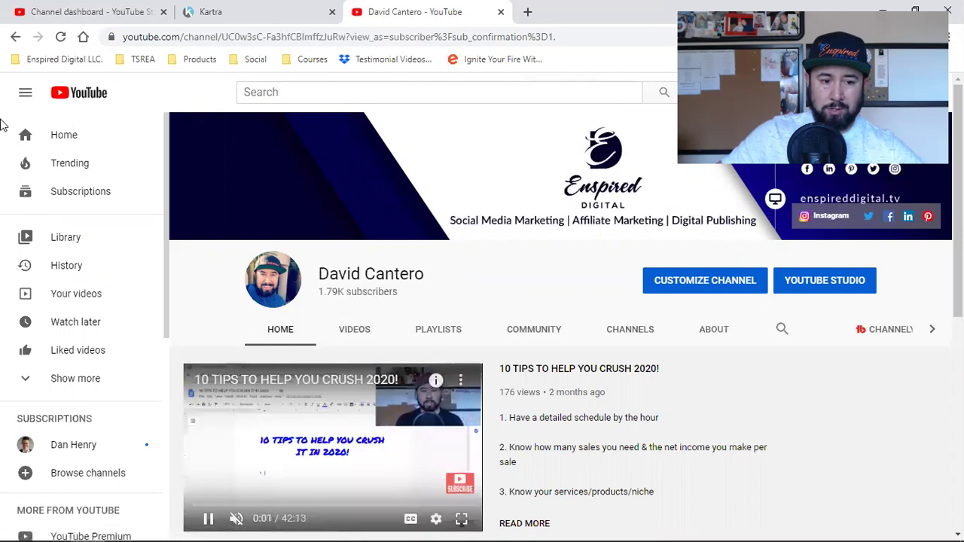
- Return to the YouTube home page, open the recommended greatest motivation audio video, and go to its MovezUnlmtd channel page
click(66, 138)
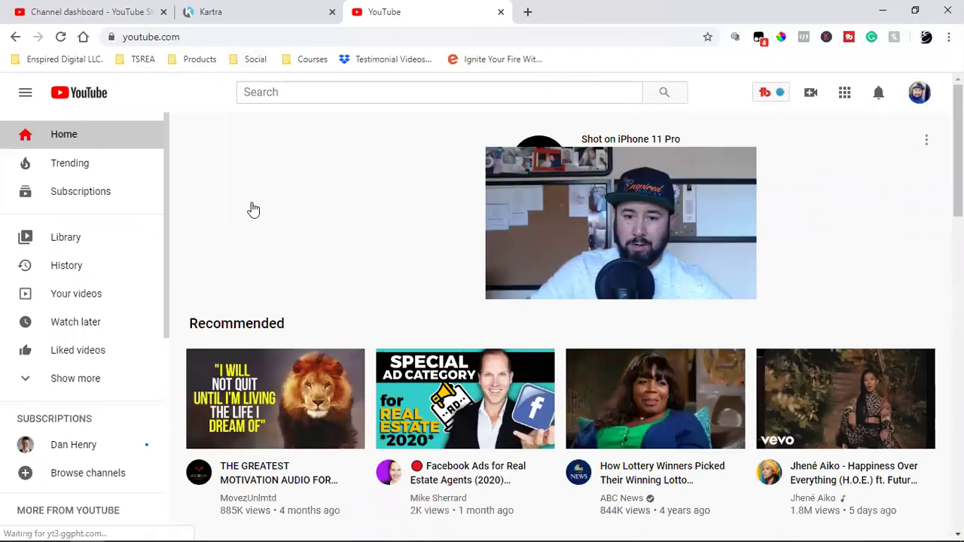
click(917, 93)
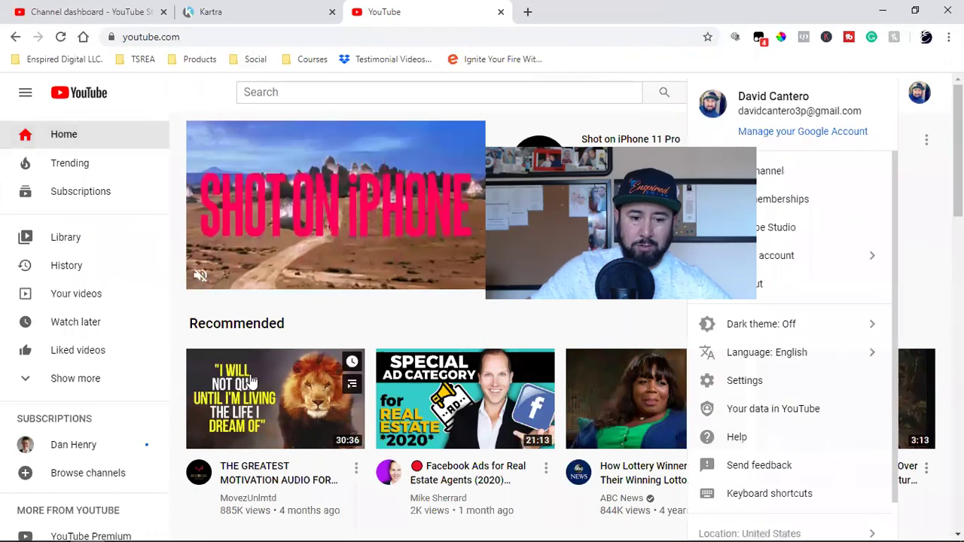
click(251, 382)
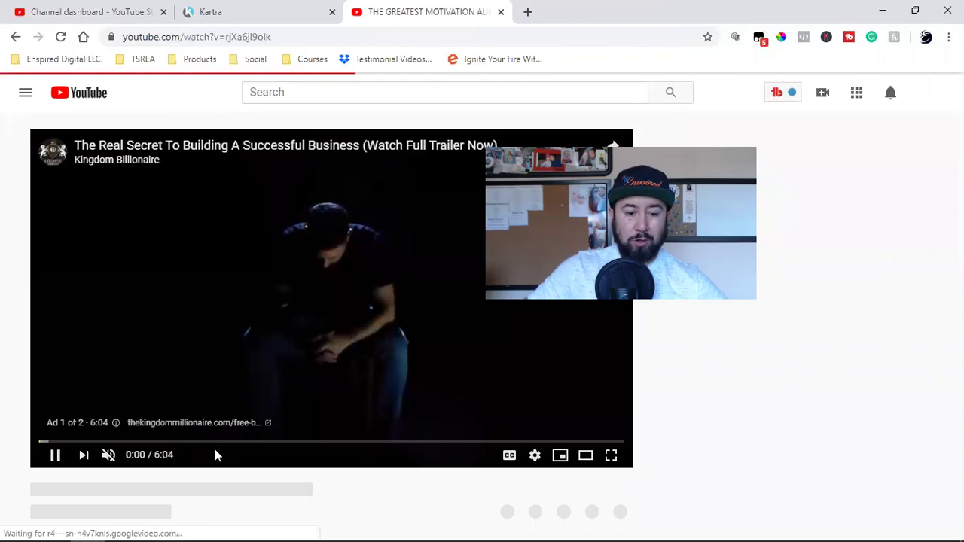
scroll(105, 402, down, 2)
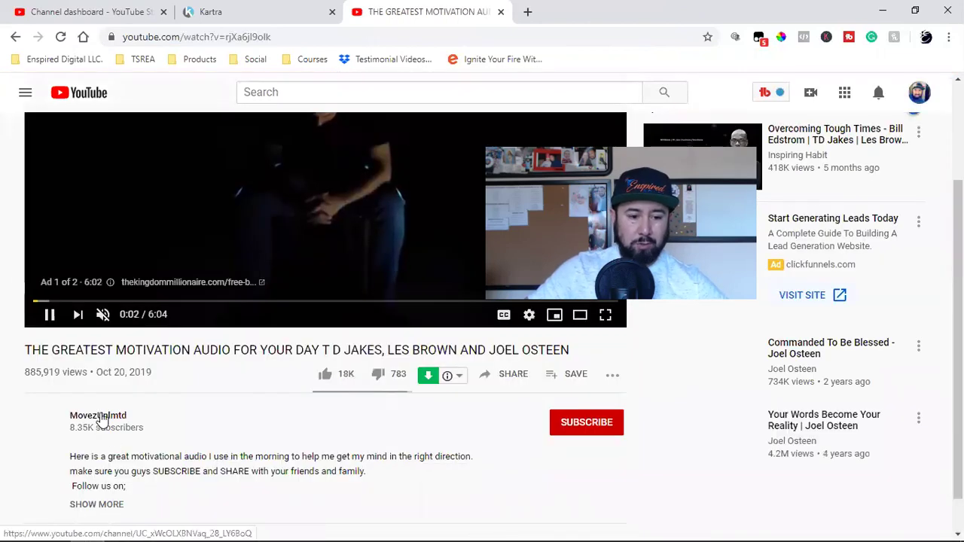
click(110, 417)
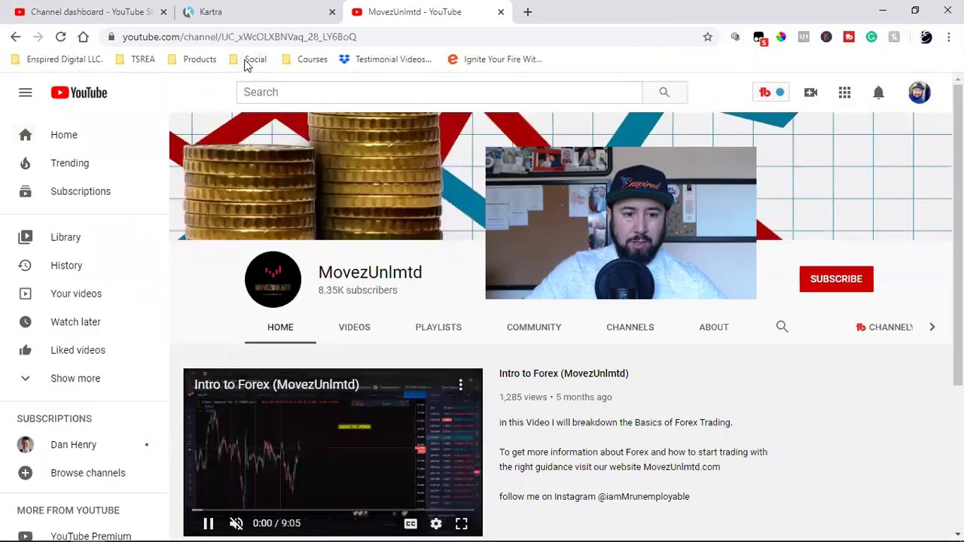
- Append "?sub_confirmation=1." to the MovezUnlmtd channel address, load it, and highlight the full link
click(217, 42)
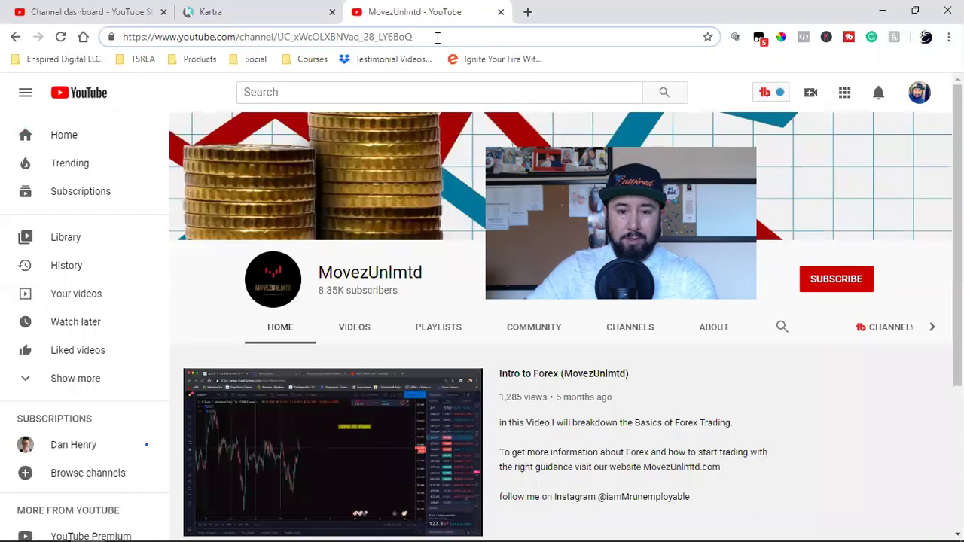
text(?sub_confirmation=1.)
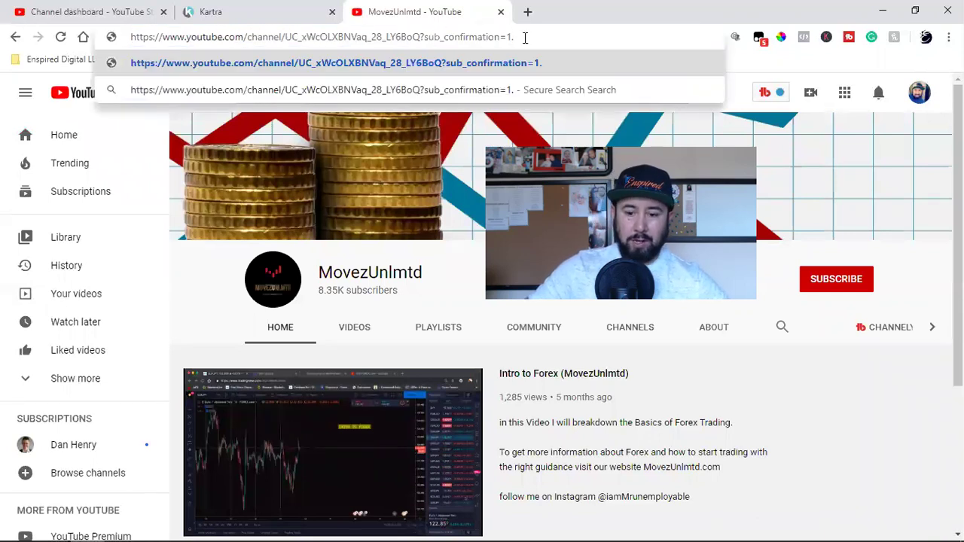
key(Return)
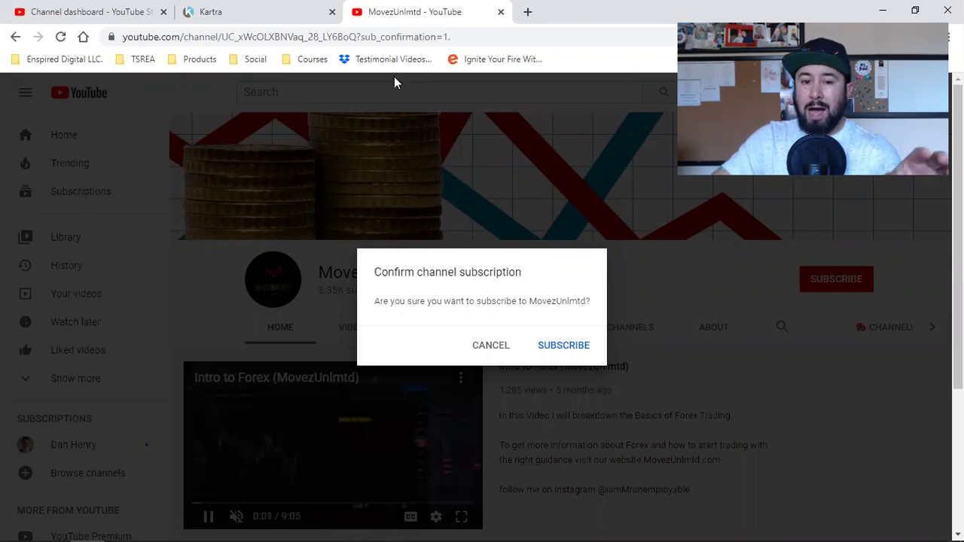
click(366, 39)
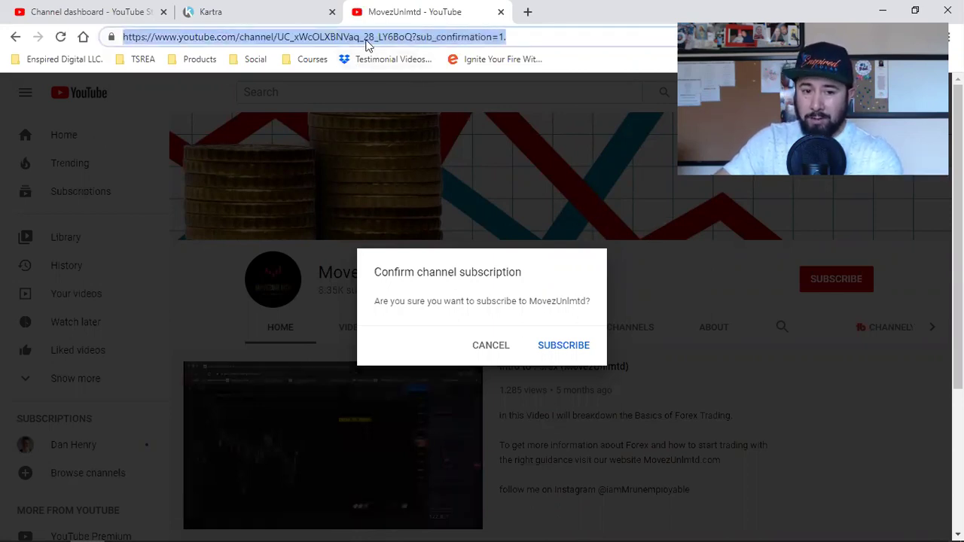
- Enter enspireddigital.tv as an example short link in a new tab without loading it, and return to the MovezUnlmtd tab
click(528, 14)
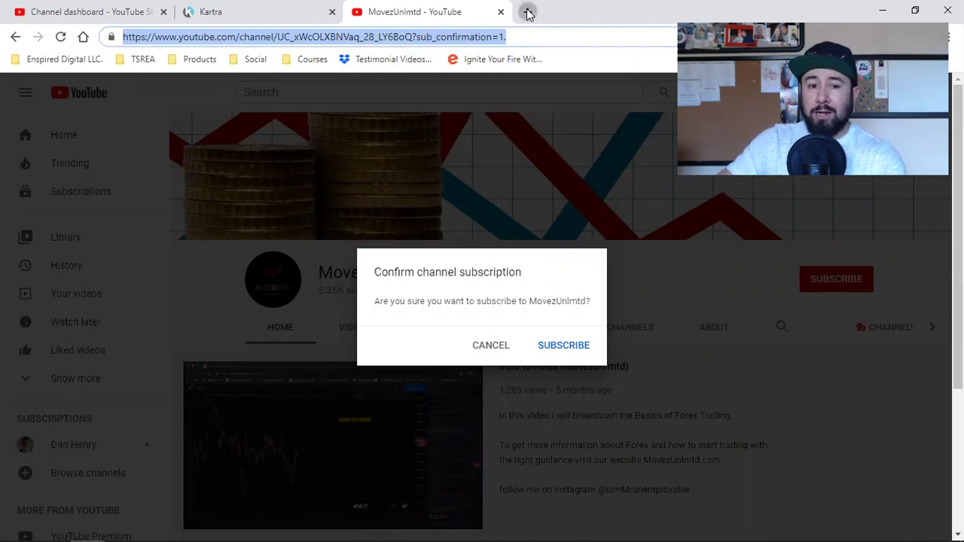
text(ens)
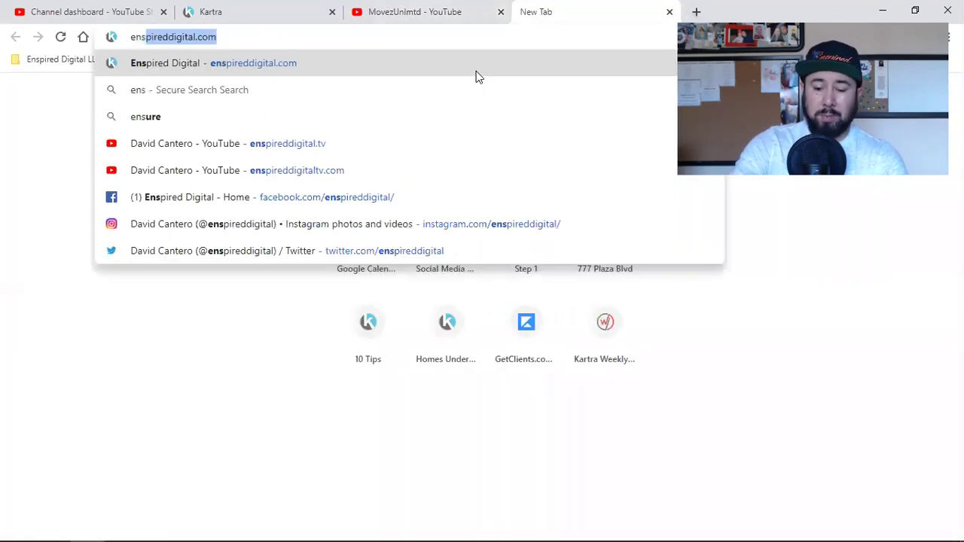
key(Right)
key(BackSpace)
key(BackSpace)
key(BackSpace)
key(BackSpace)
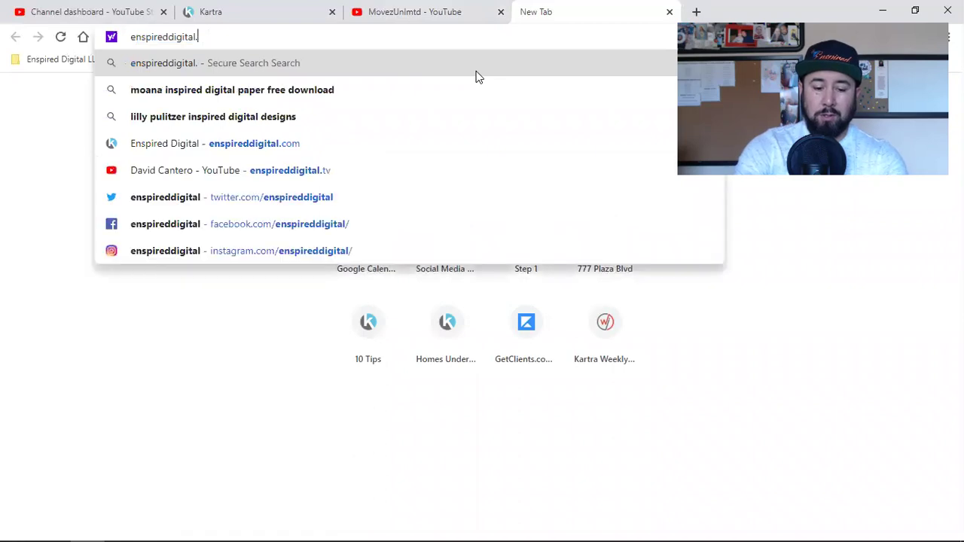
text(.tv)
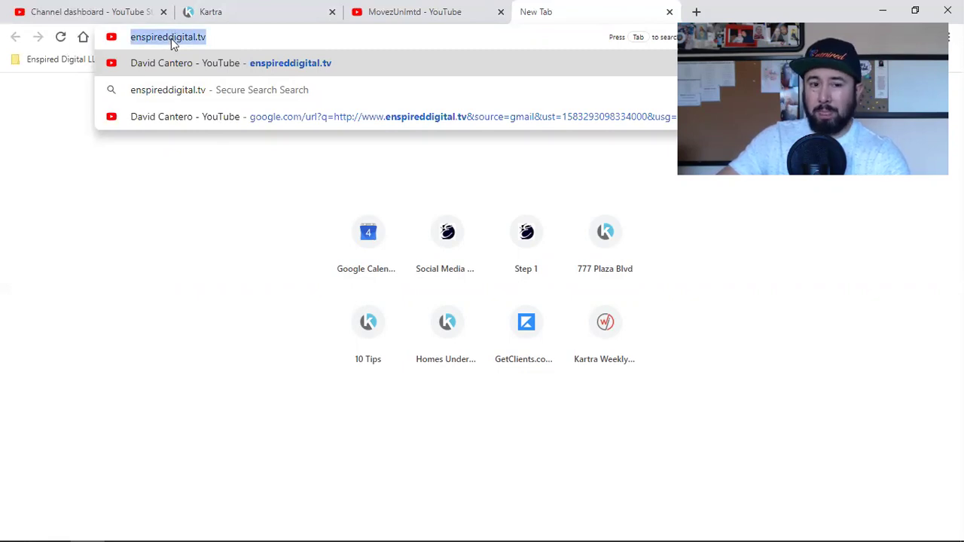
click(394, 9)
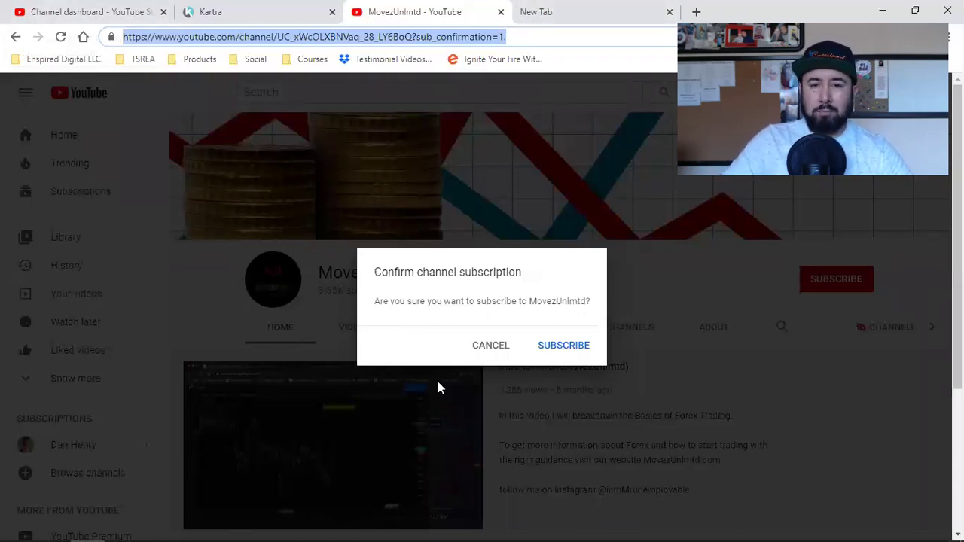
- Cancel the channel subscription prompt and search the web for "?sub_confirmation=1." in the same tab
click(476, 355)
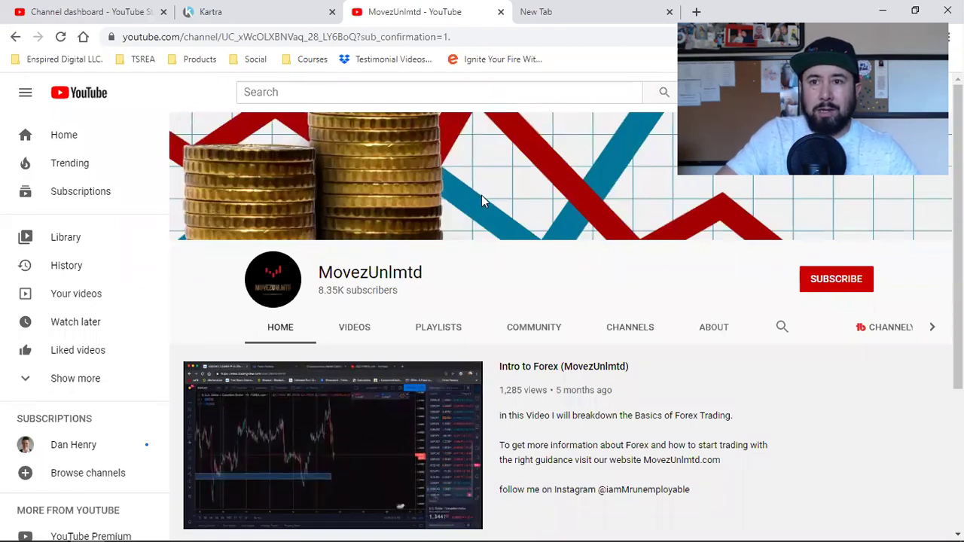
click(399, 37)
click(399, 37)
key(ctrl+a)
text(?sub_confirmation=1)
key(Return)
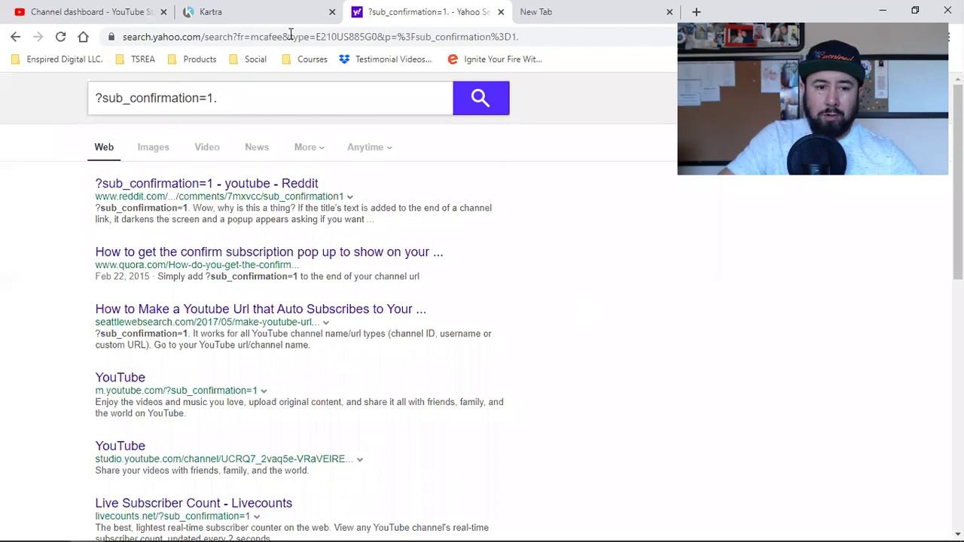
- Close the search results tab and switch to Kartra to look over its feature menu
click(95, 11)
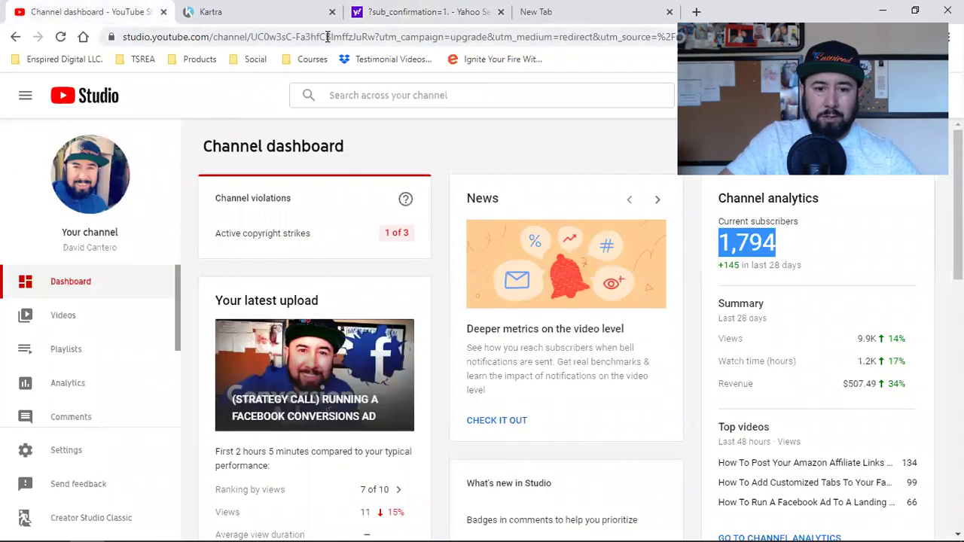
click(501, 12)
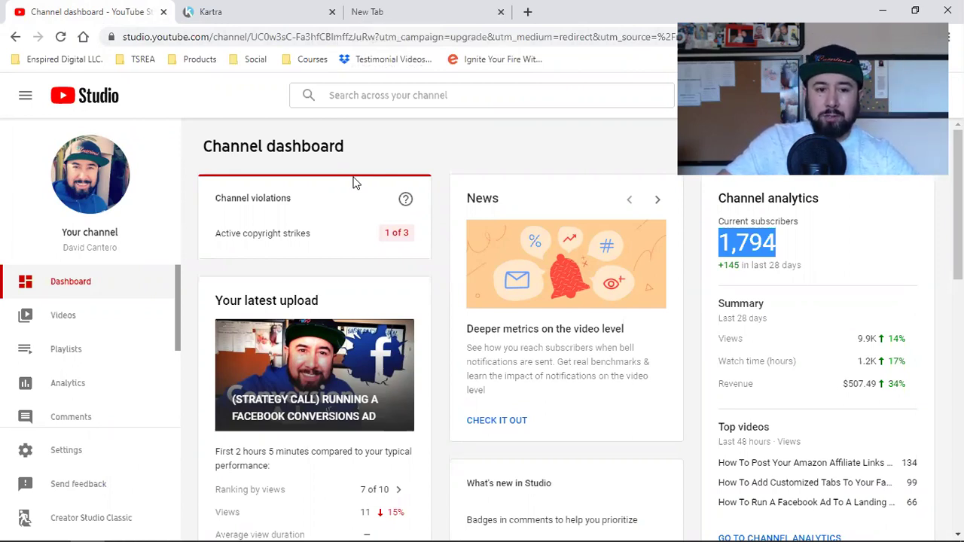
click(226, 12)
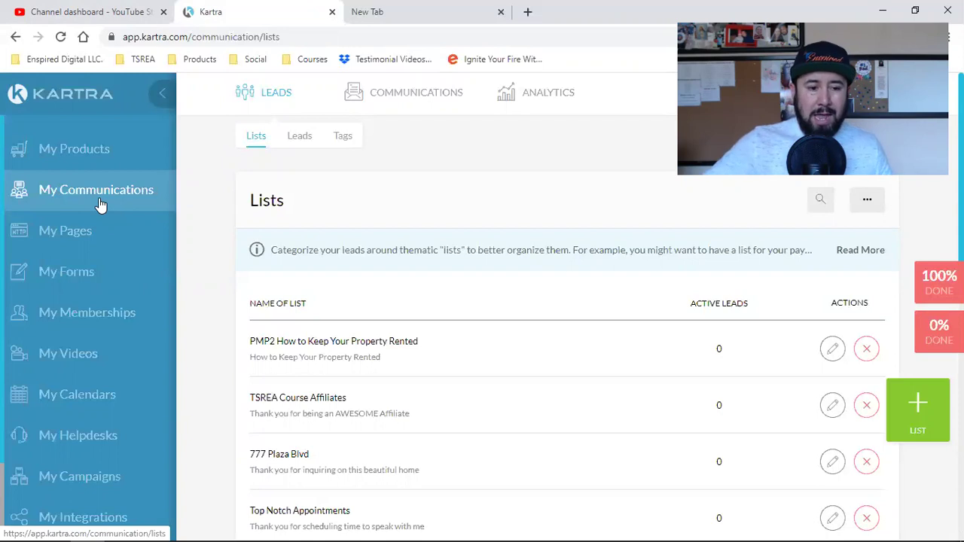
scroll(96, 319, down, 2)
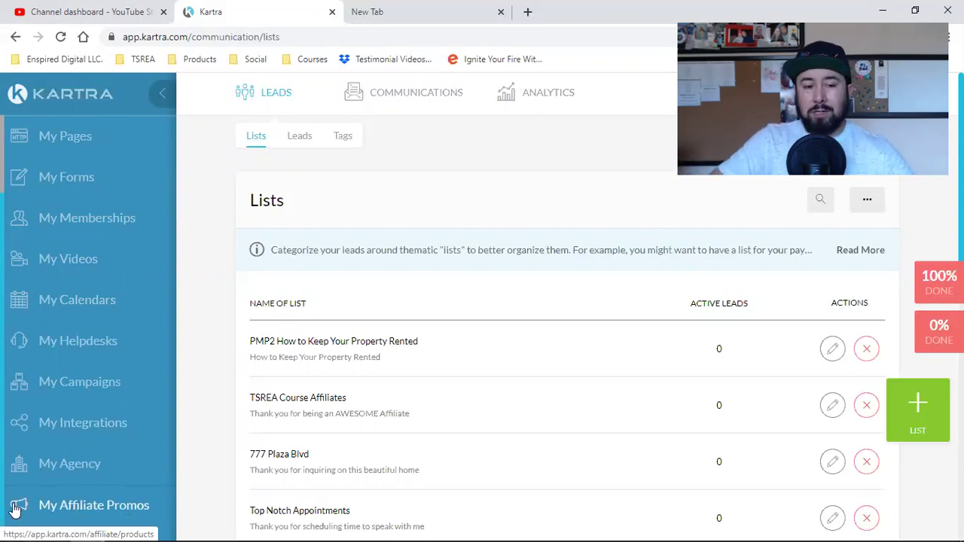
scroll(64, 454, up, 2)
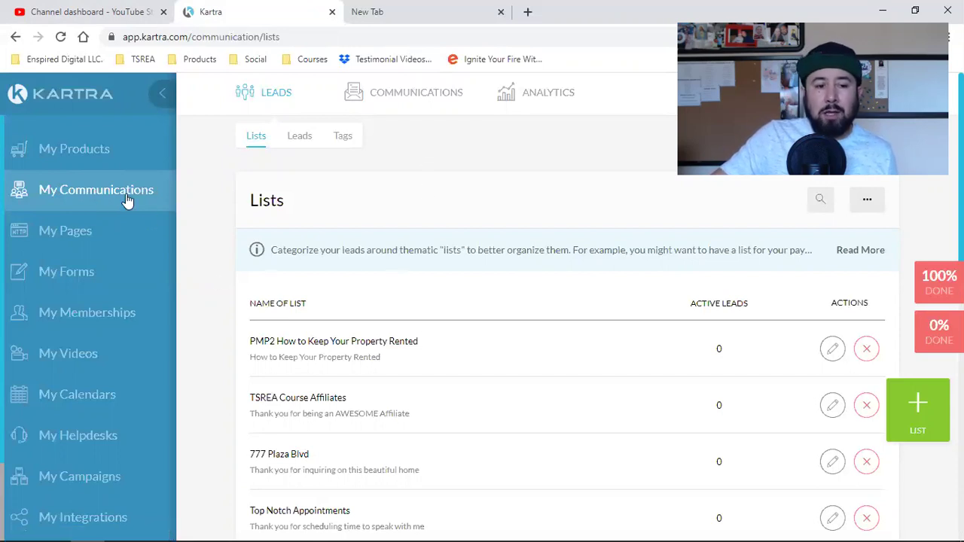
- Open the communication broadcasts and start a new broadcast named "Subscribe To my Channel"
mouse_move(391, 121)
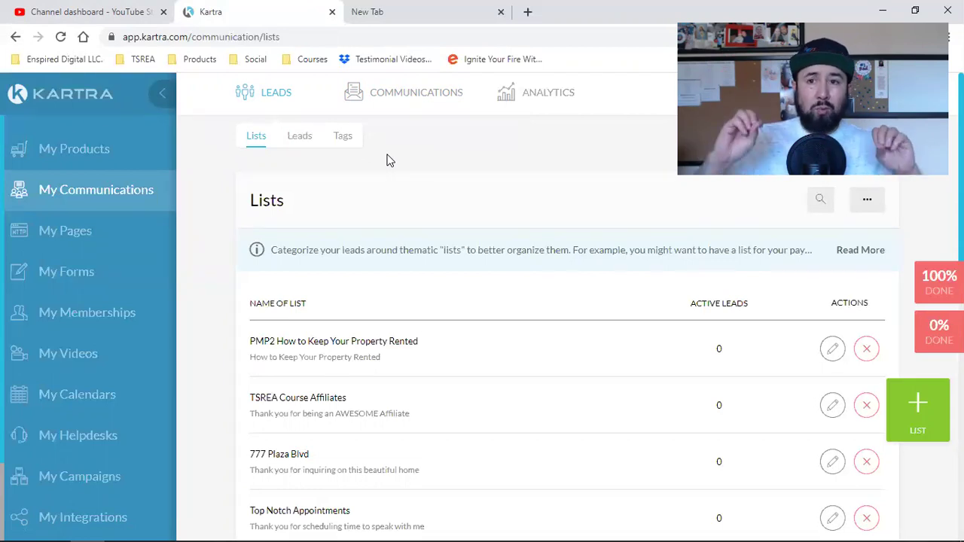
mouse_move(423, 88)
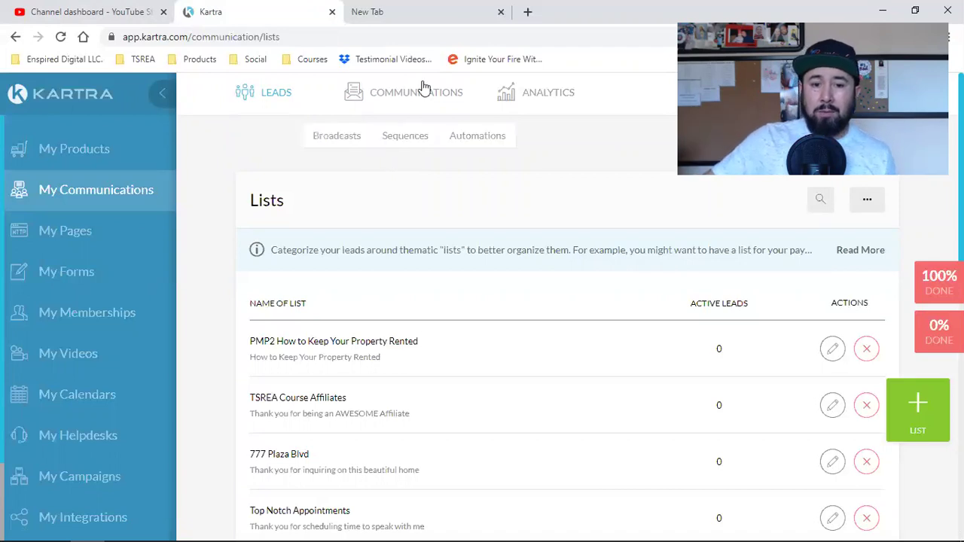
click(332, 145)
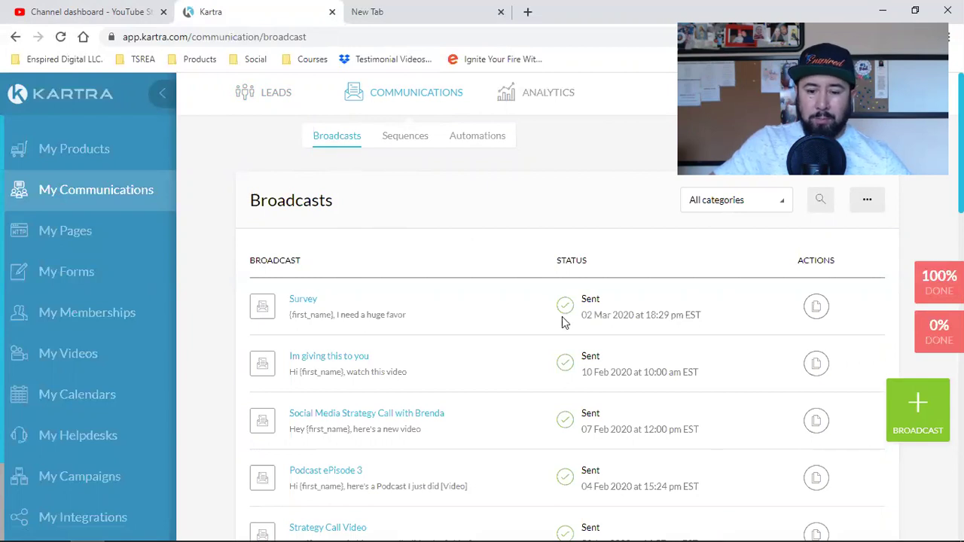
click(917, 407)
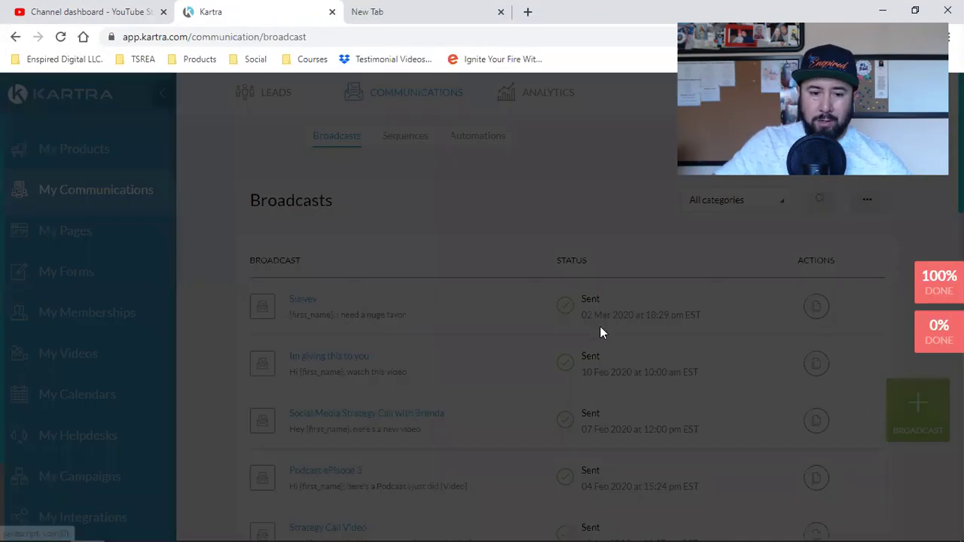
click(488, 211)
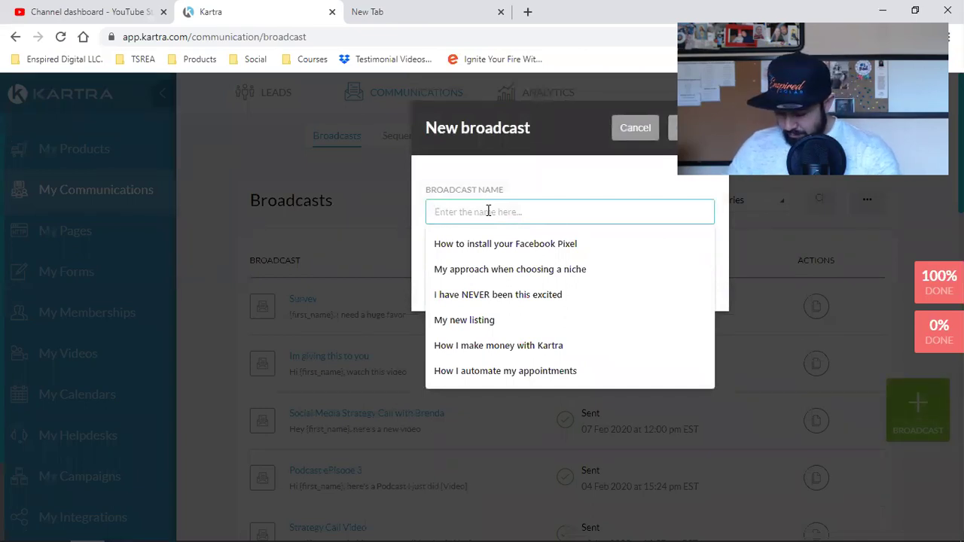
text(Subscribe to)
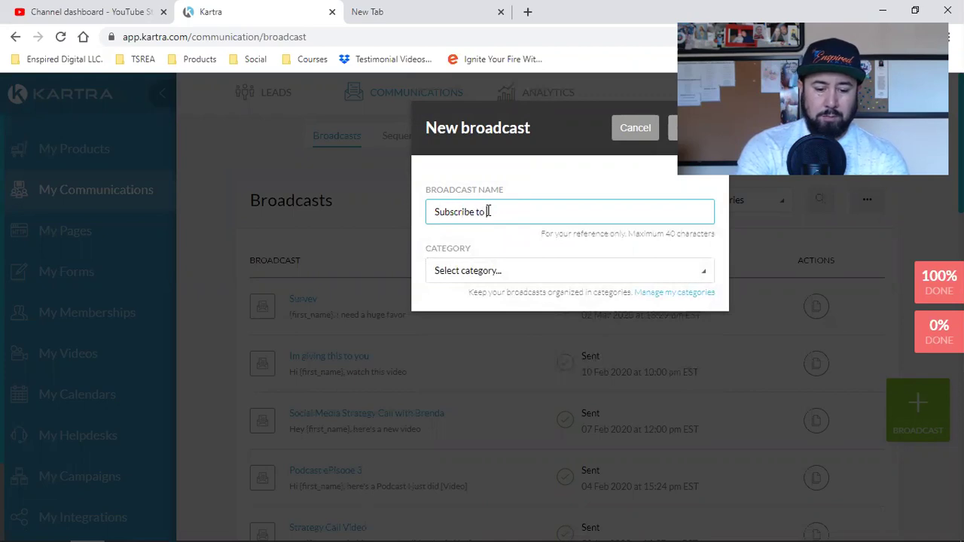
key(BackSpace)
key(BackSpace)
key(BackSpace)
text(To In)
text(y Channel)
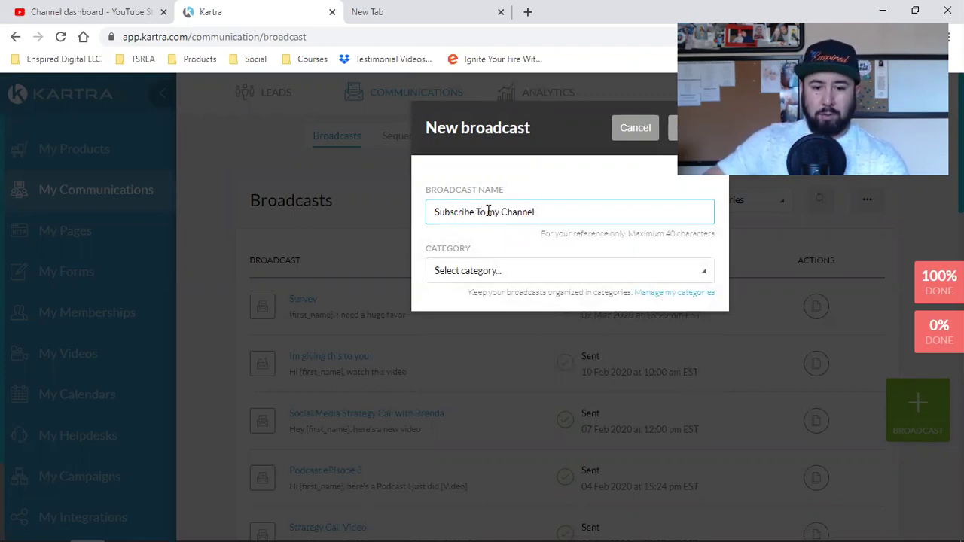
- Assign the new broadcast to the Enspired Digital category and create it
click(502, 275)
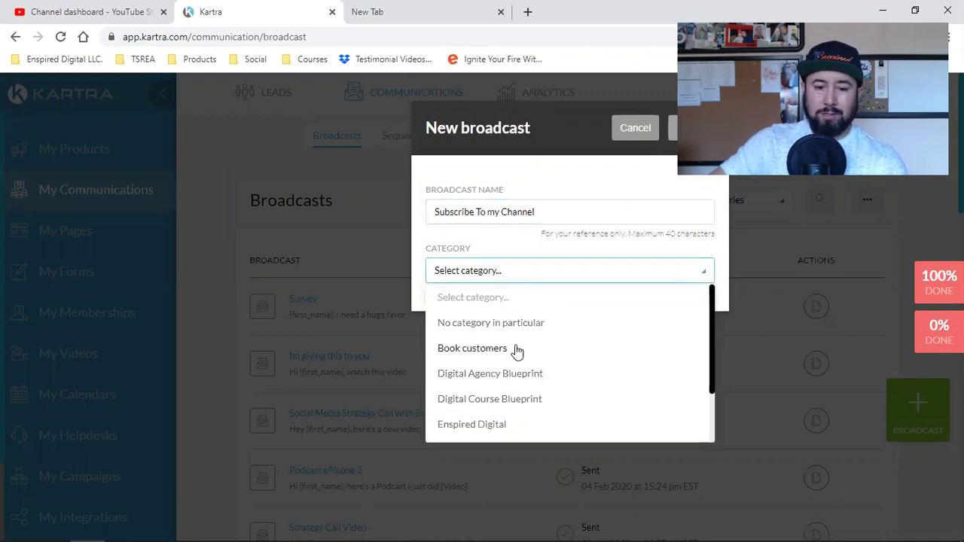
scroll(516, 351, down, 2)
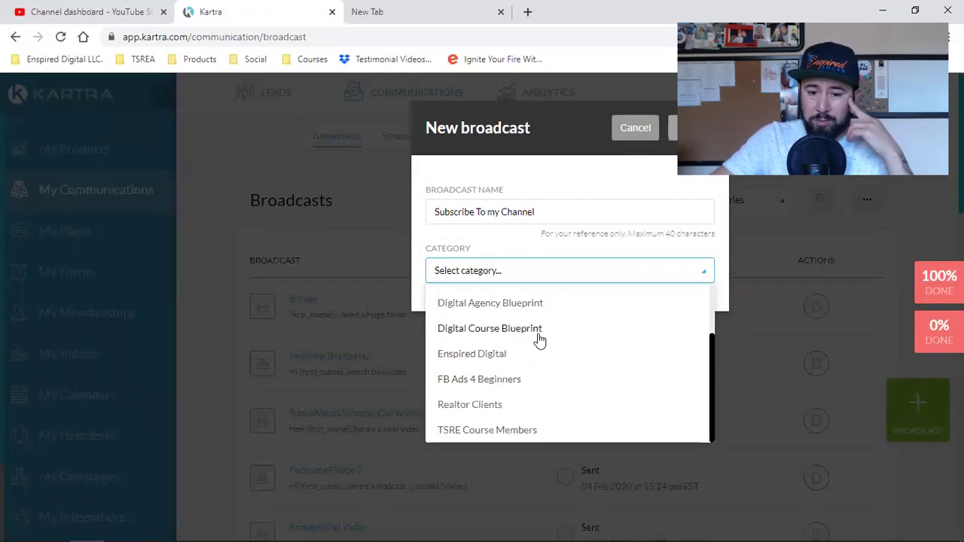
scroll(538, 327, up, 2)
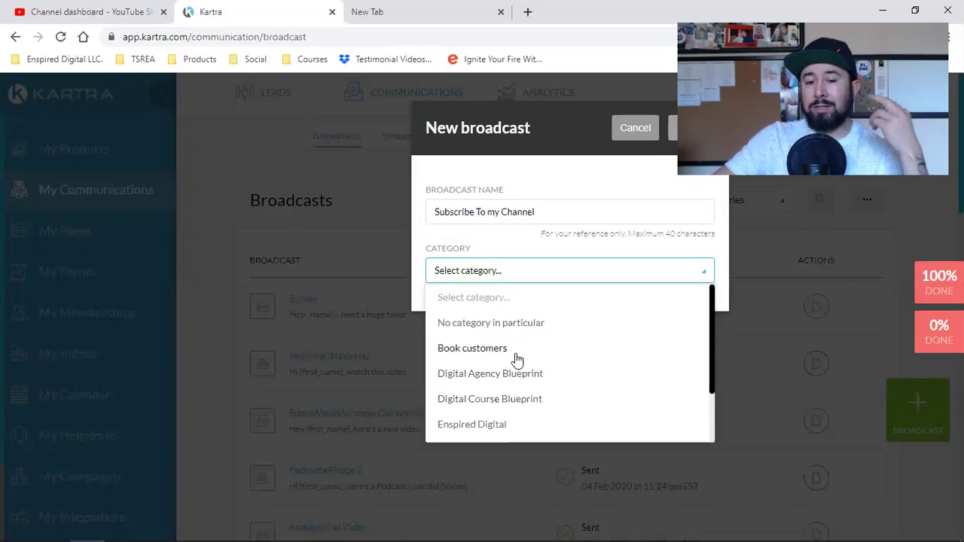
scroll(517, 360, down, 2)
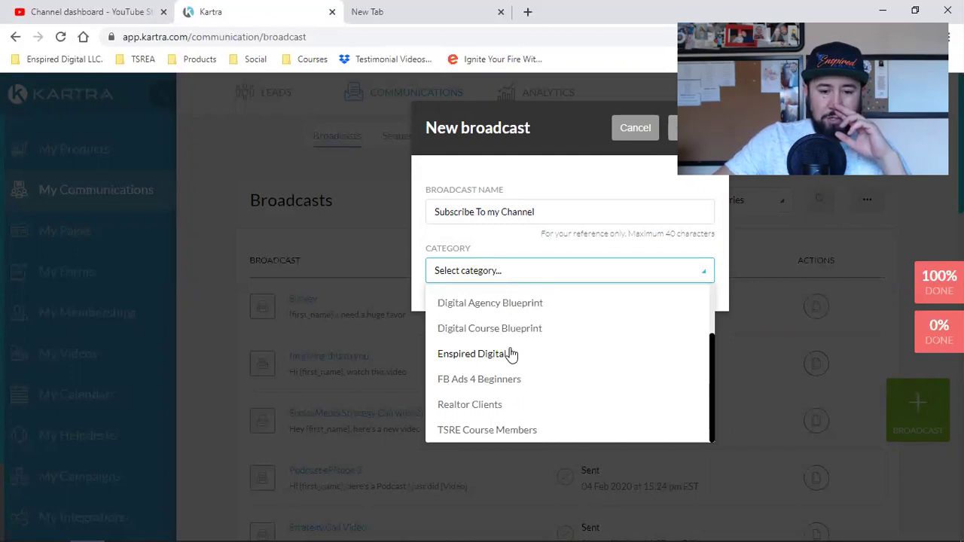
click(493, 353)
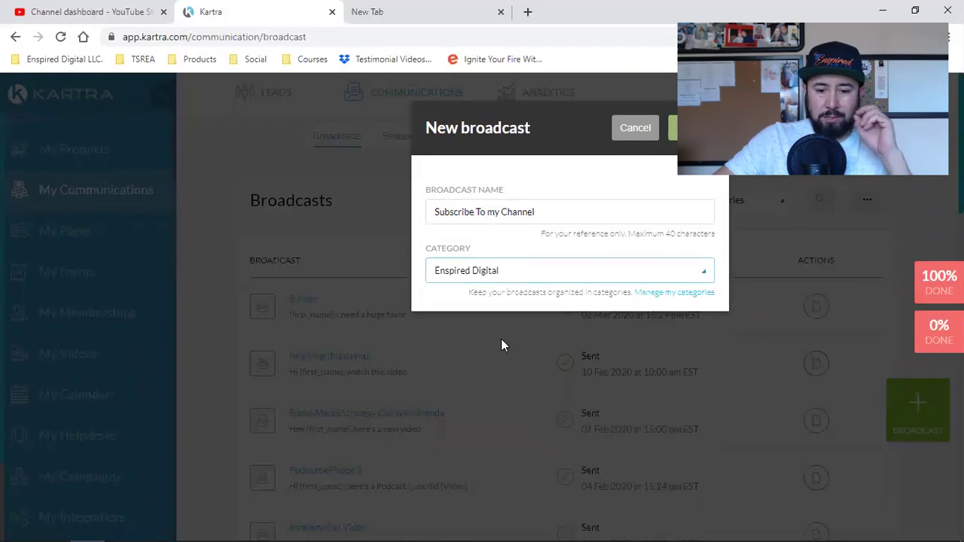
click(672, 127)
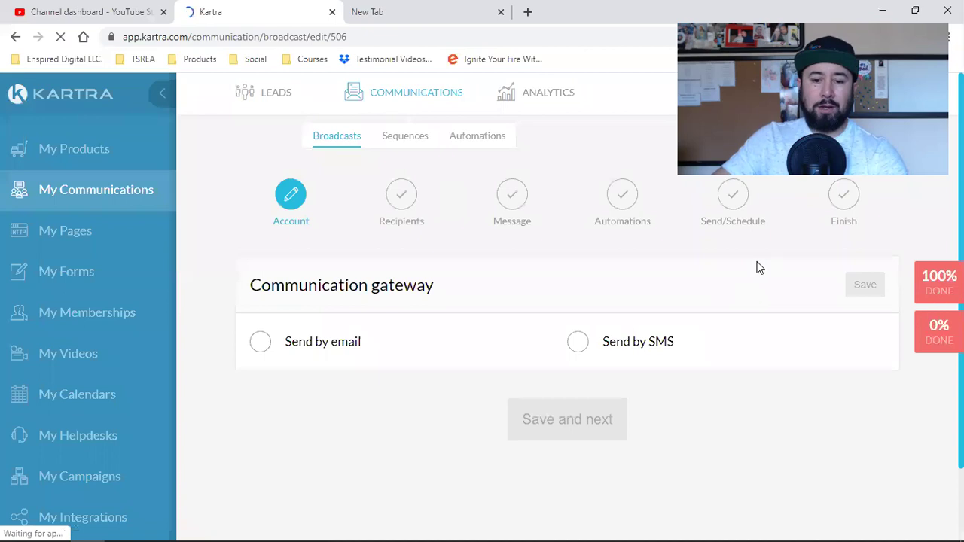
- Choose to send the broadcast by email and change the send-from address's domain name to enspireddigital
click(260, 343)
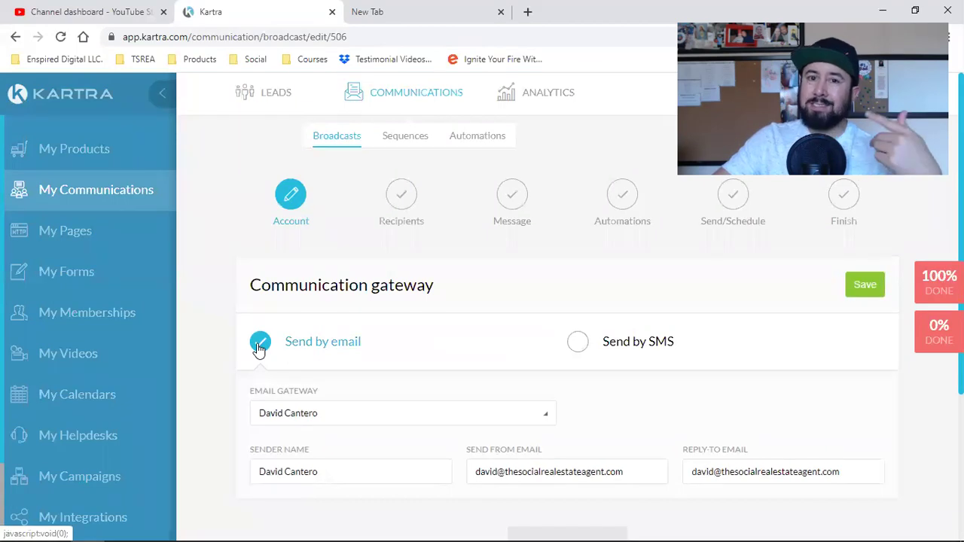
scroll(365, 329, down, 1)
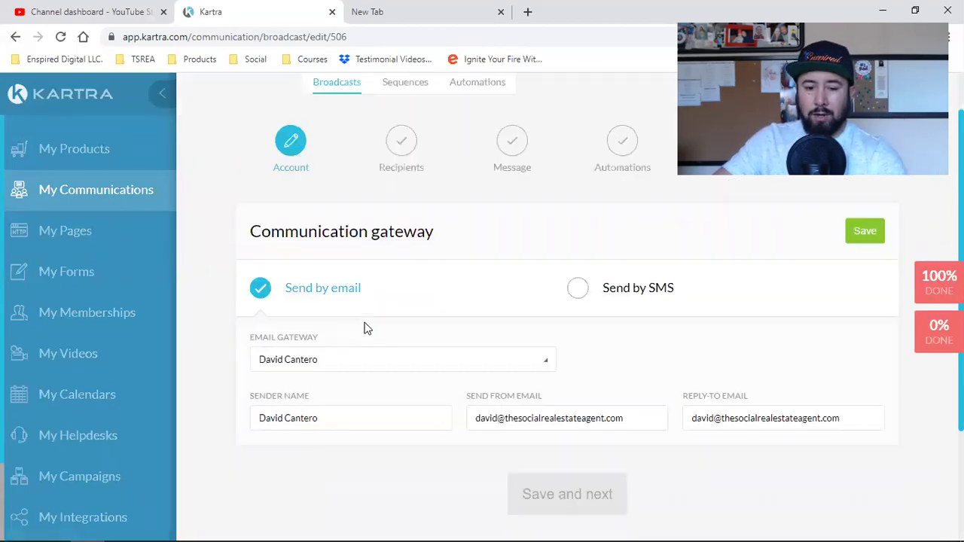
scroll(365, 328, down, 1)
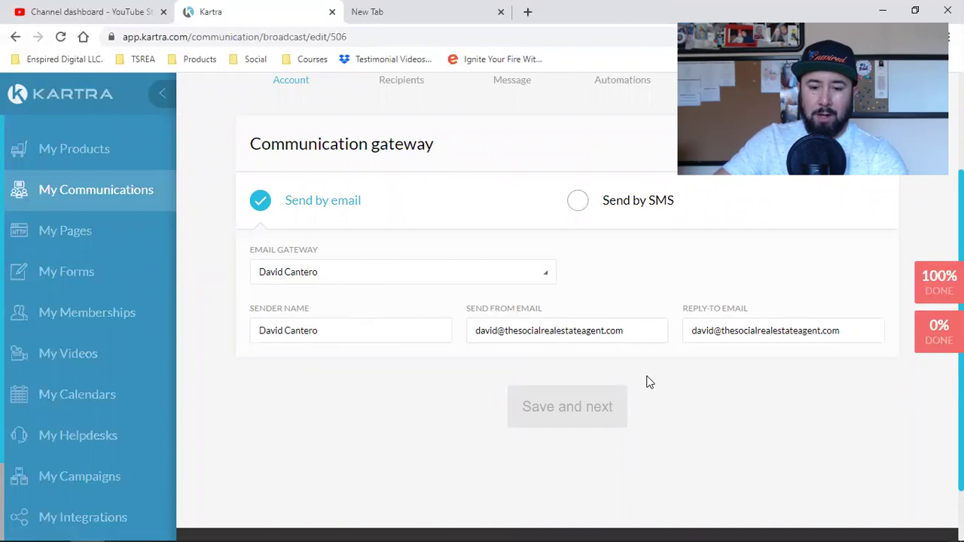
double_click(557, 330)
text(enspired)
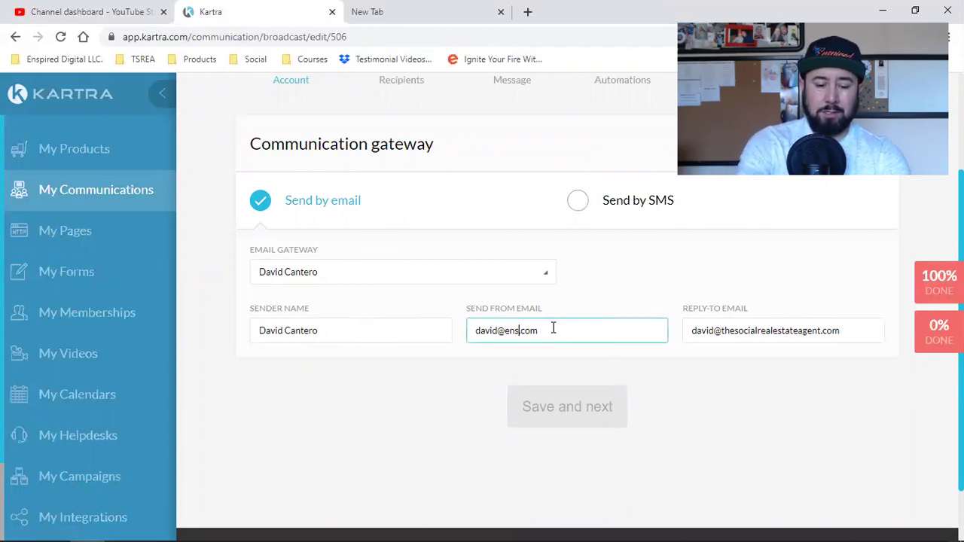
text(digital)
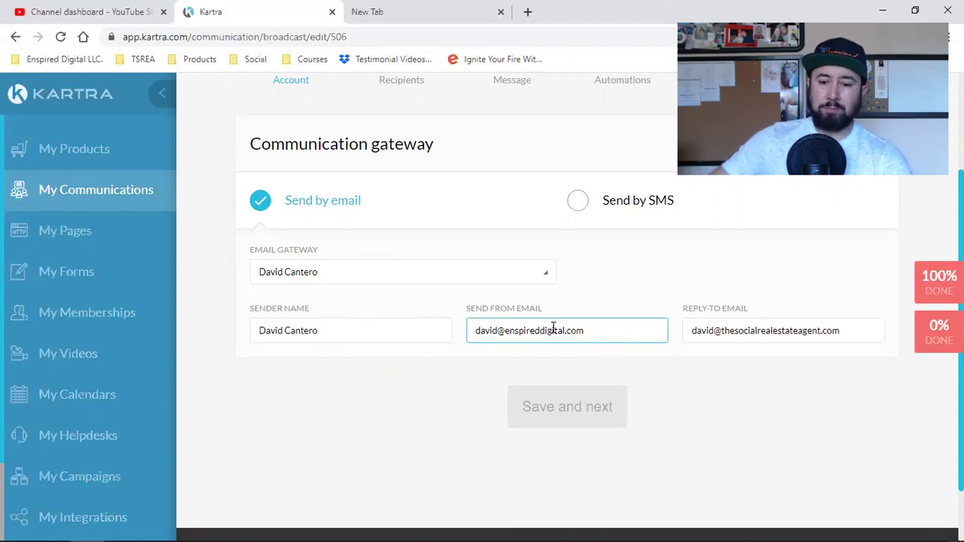
- Copy the enspireddigital domain name into the reply-to address, and save the gateway settings to continue to the recipients
double_click(550, 330)
right_click(542, 330)
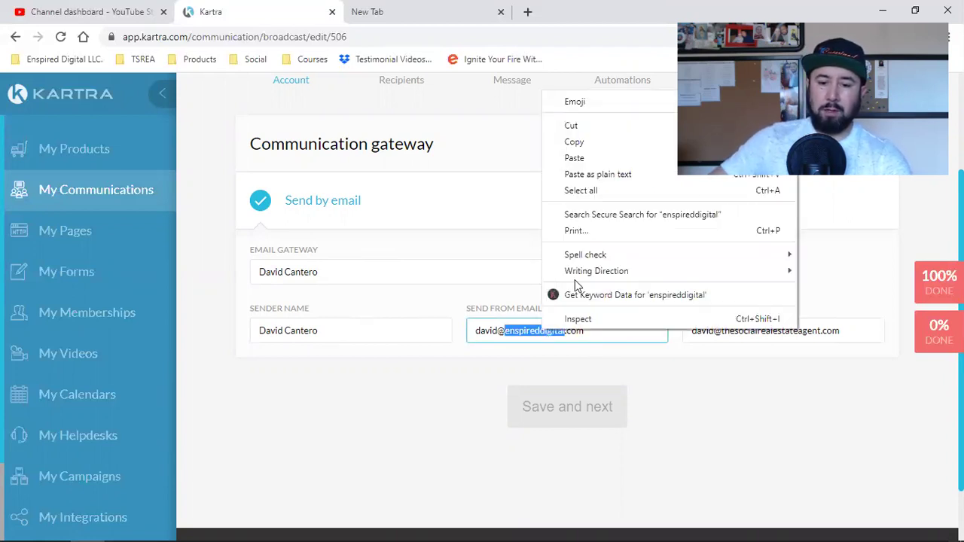
click(597, 146)
double_click(756, 329)
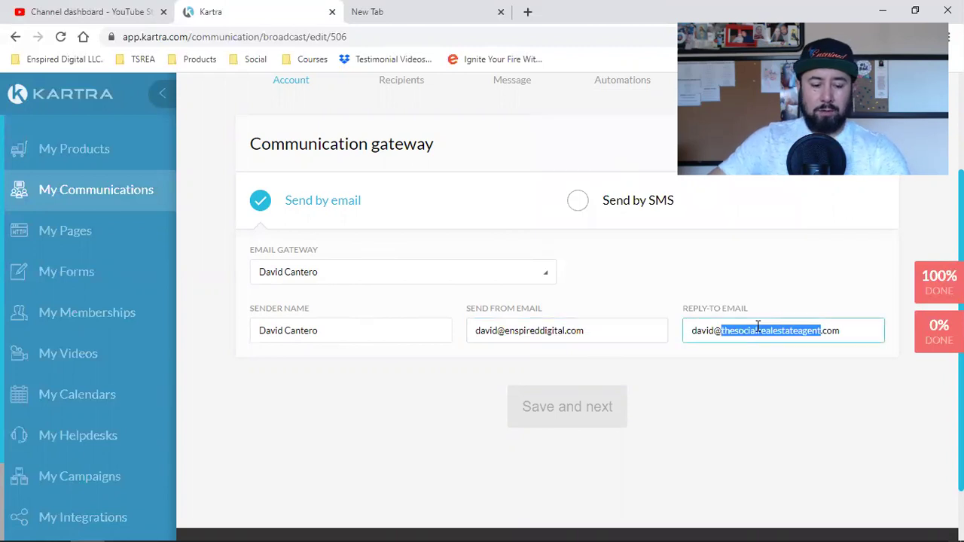
key(ctrl+v)
click(711, 412)
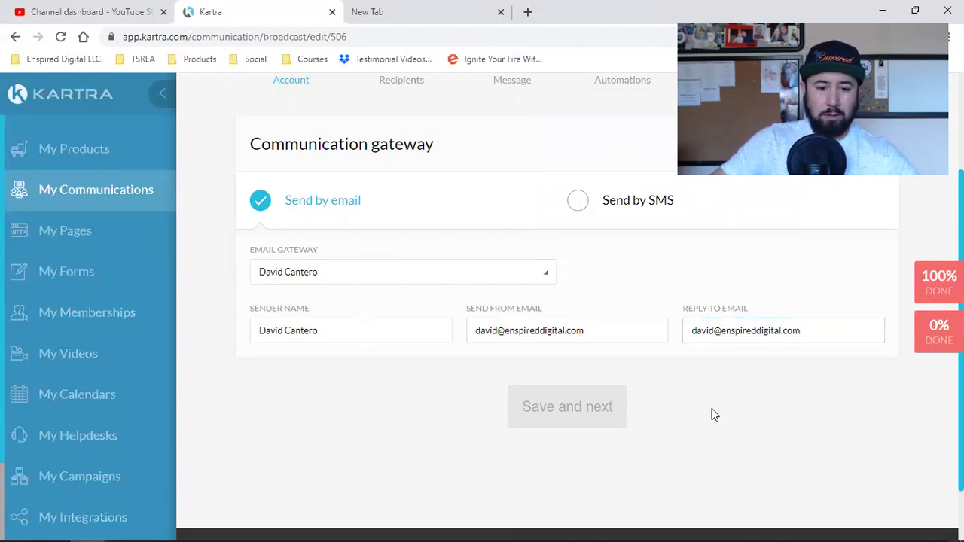
scroll(714, 414, up, 2)
click(863, 283)
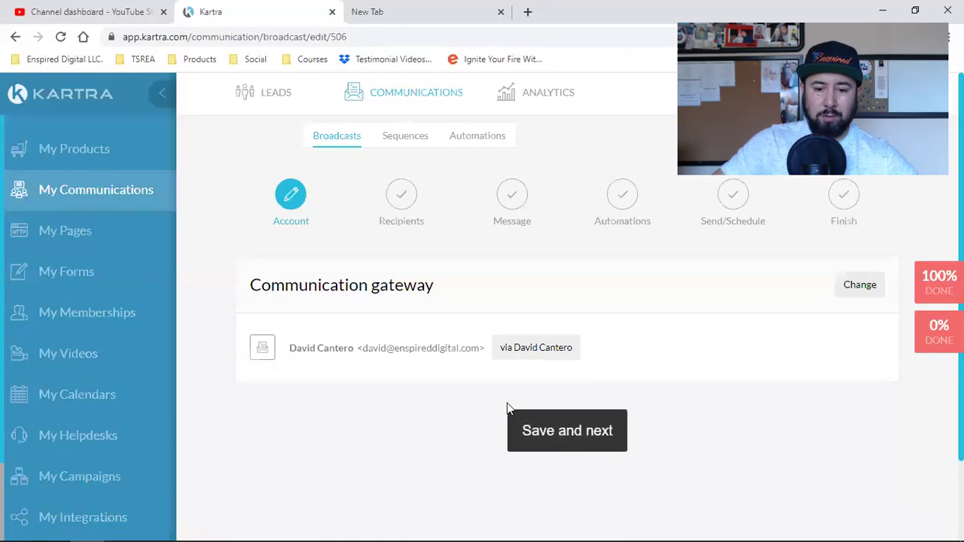
double_click(439, 347)
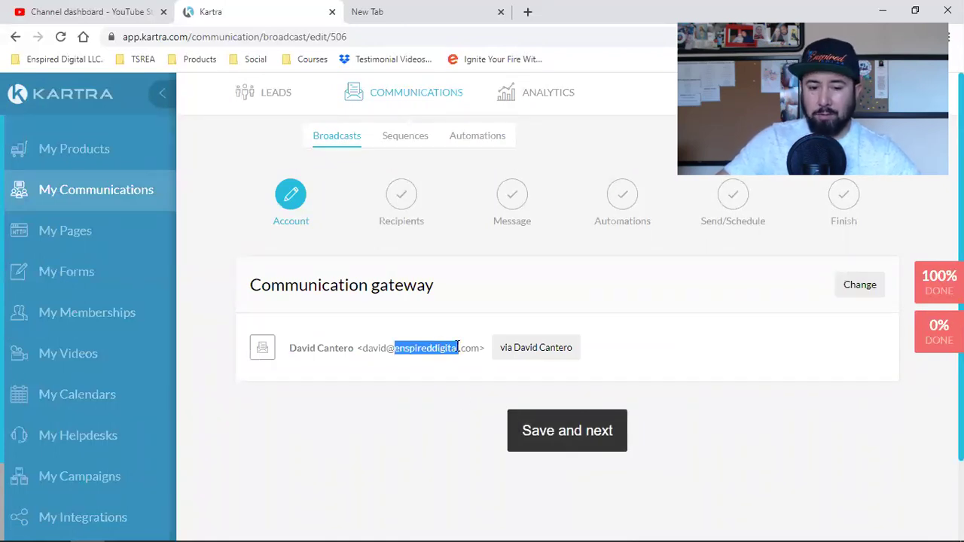
click(595, 438)
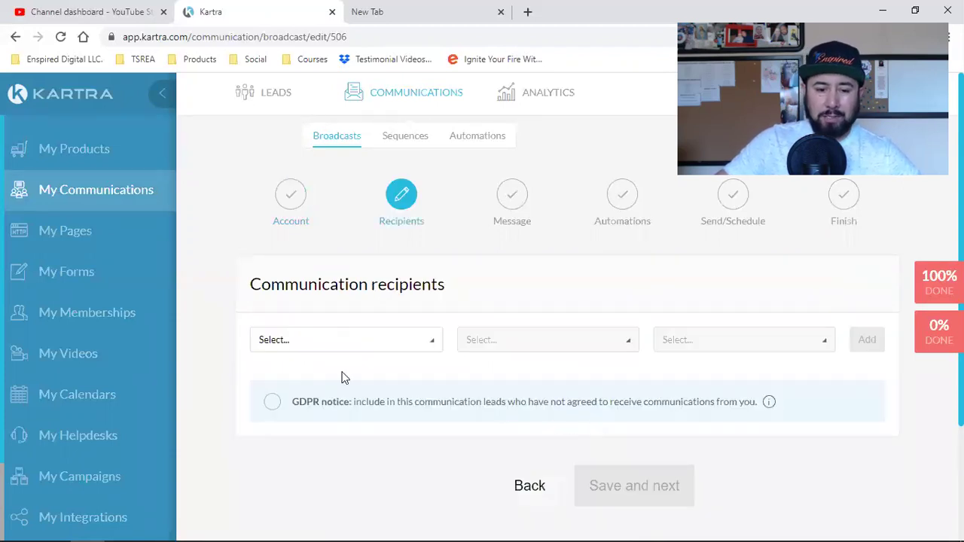
- Add leads subscribed to the list "Book Customers Who Completed 5 Steps" as the broadcast's first recipient condition
click(314, 339)
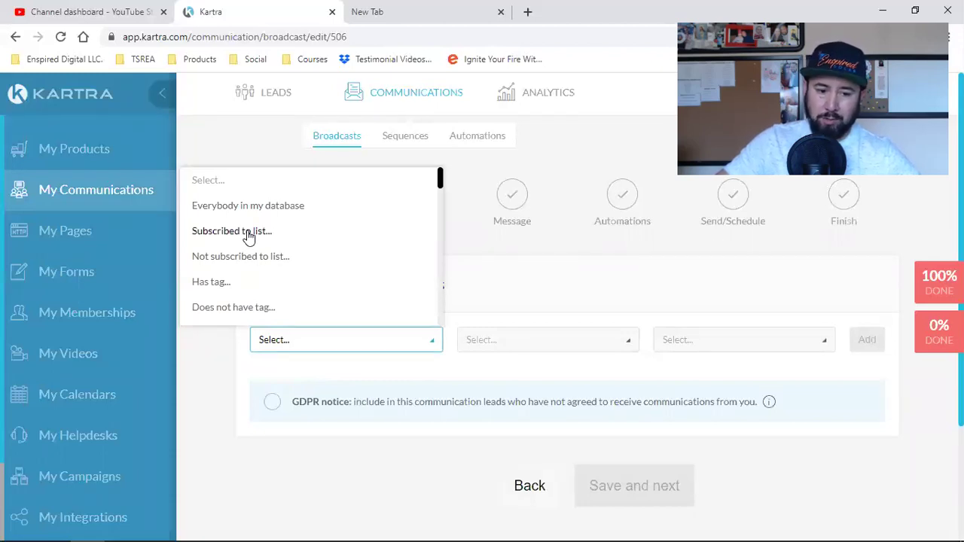
scroll(250, 234, down, 3)
scroll(252, 241, down, 2)
scroll(281, 246, down, 5)
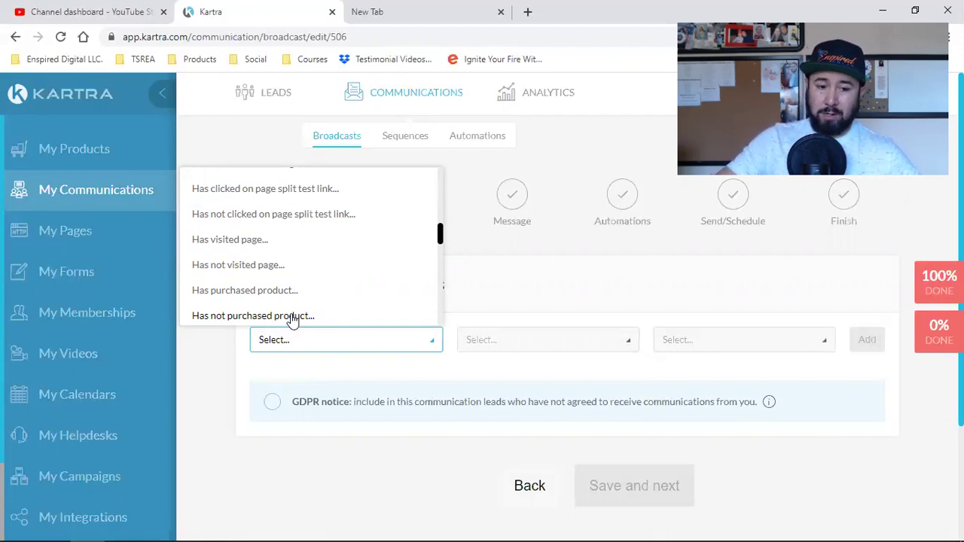
scroll(293, 319, down, 2)
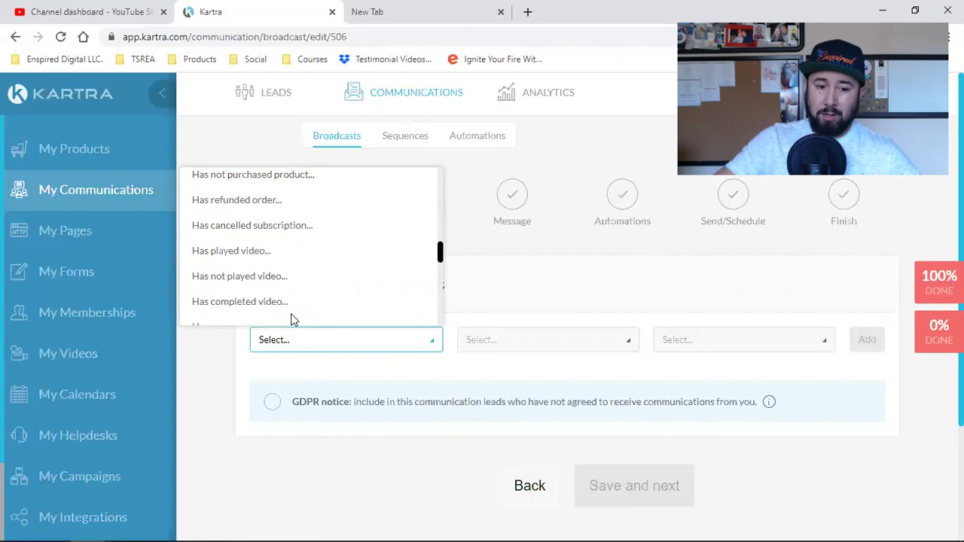
scroll(293, 319, down, 3)
scroll(290, 319, up, 10)
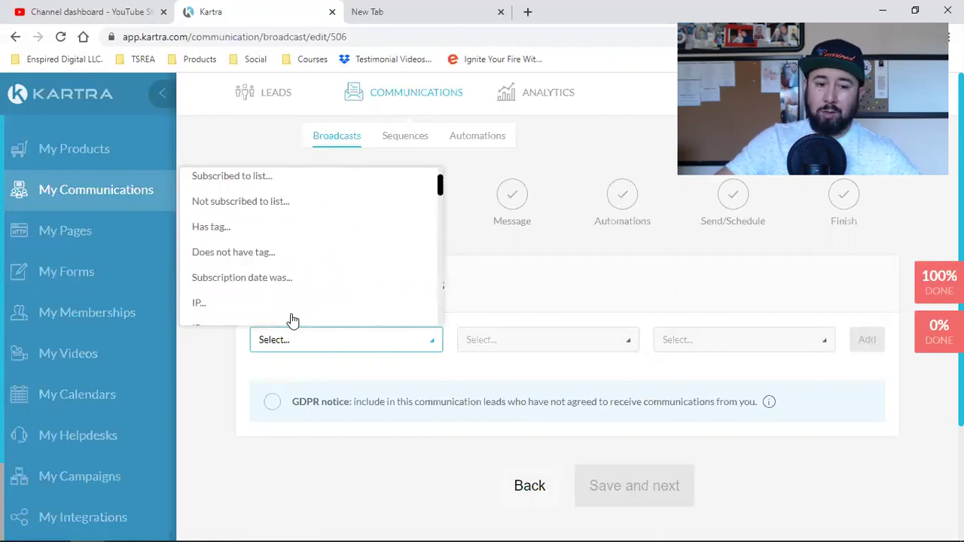
click(249, 231)
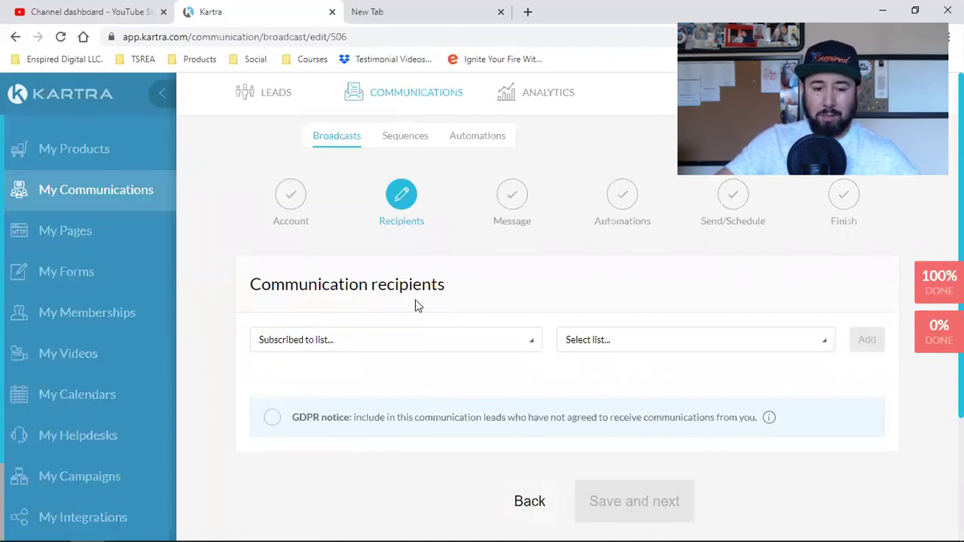
click(594, 347)
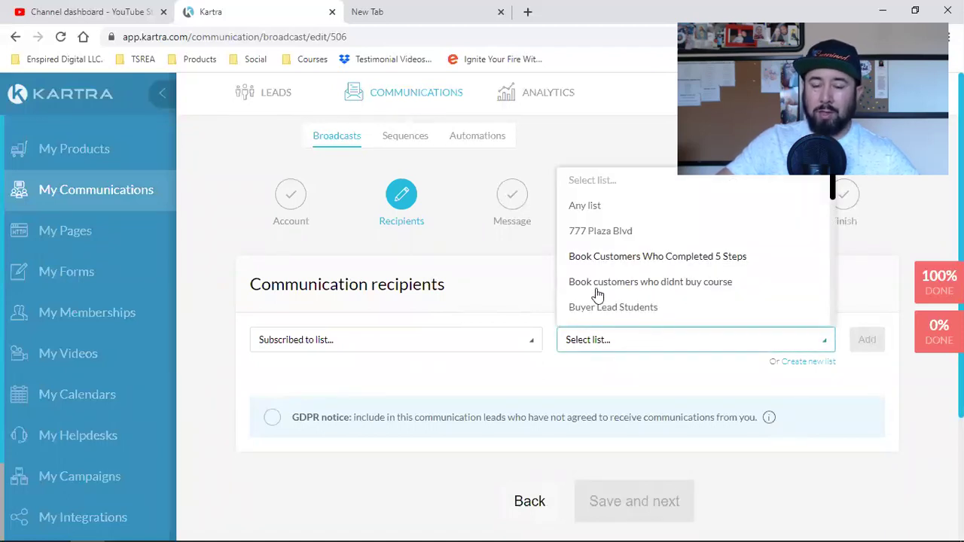
click(701, 257)
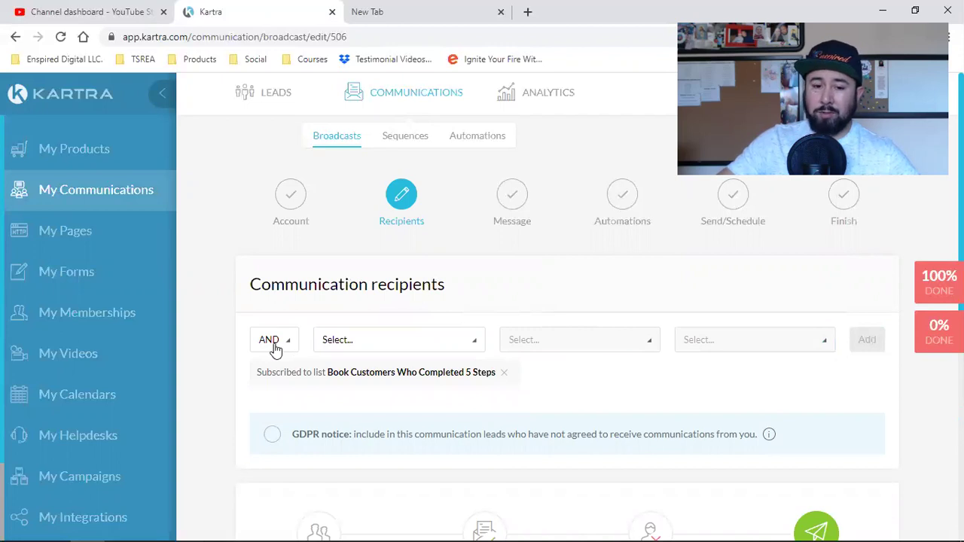
click(275, 342)
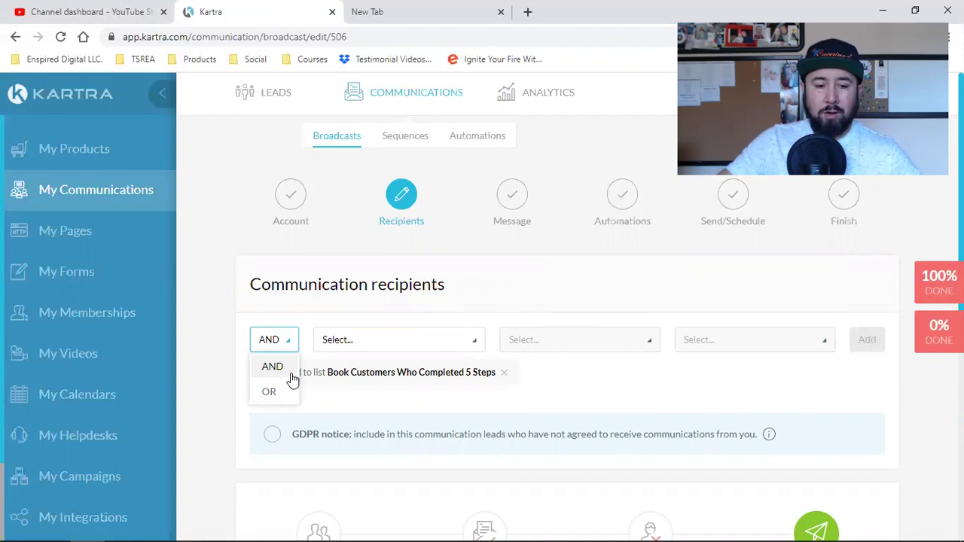
click(224, 331)
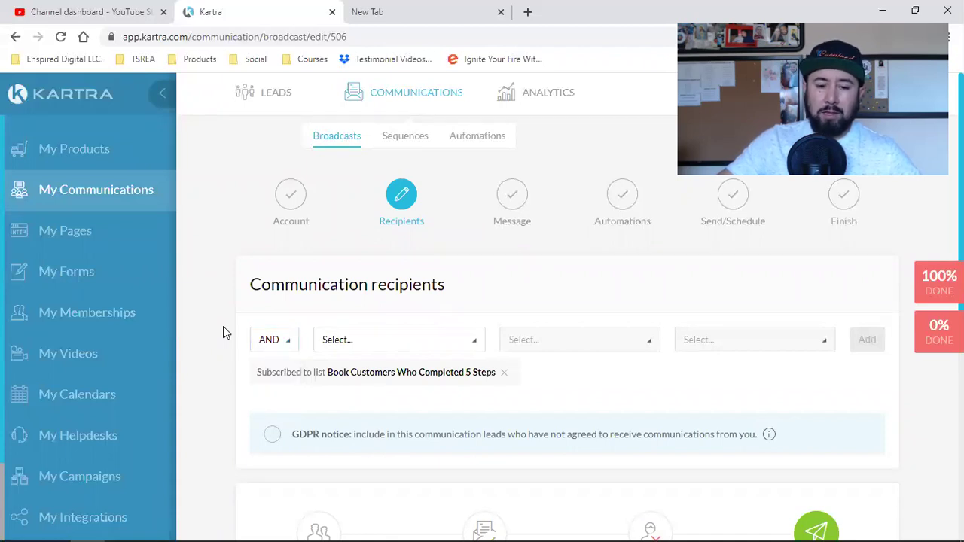
triple_click(374, 374)
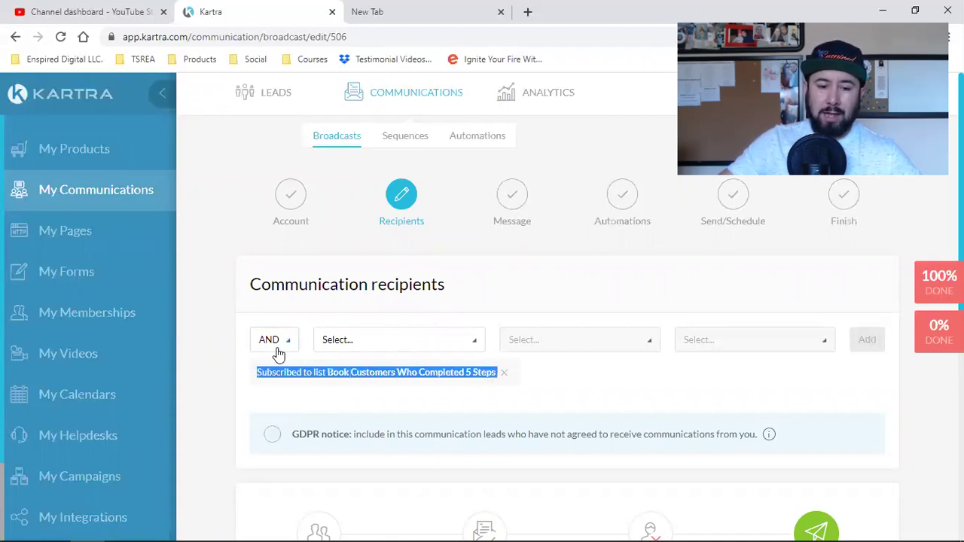
click(362, 348)
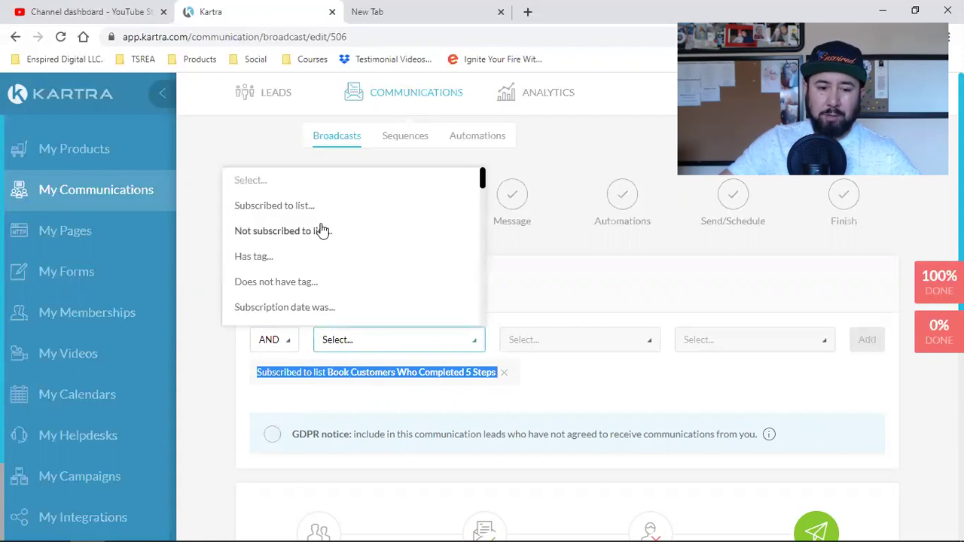
click(237, 376)
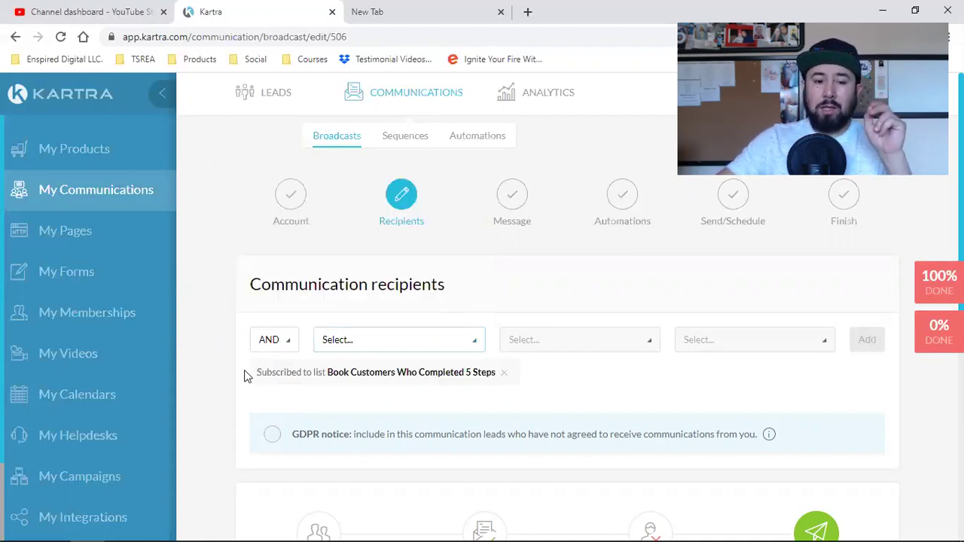
- Add an OR recipient condition for leads subscribed to the list "Book customers who didnt buy course"
click(280, 349)
click(275, 394)
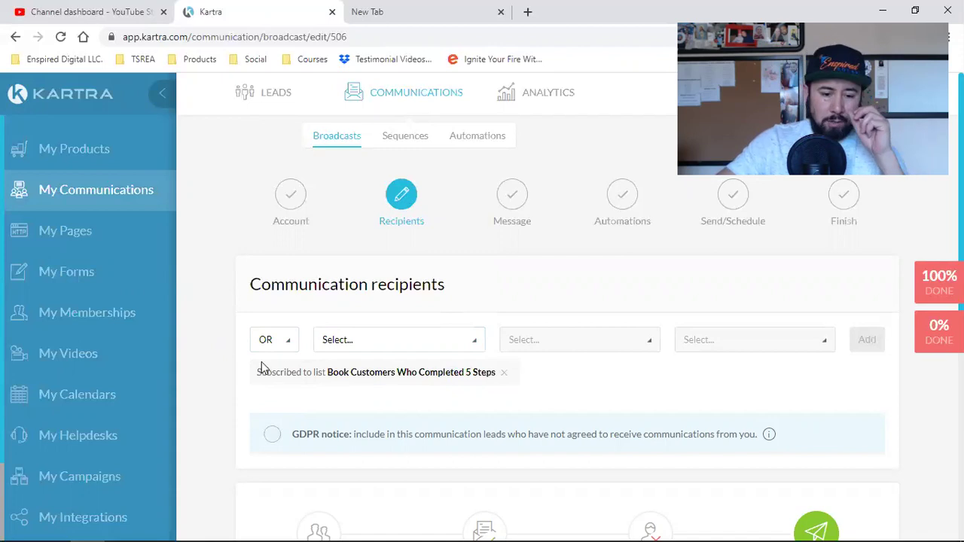
click(357, 350)
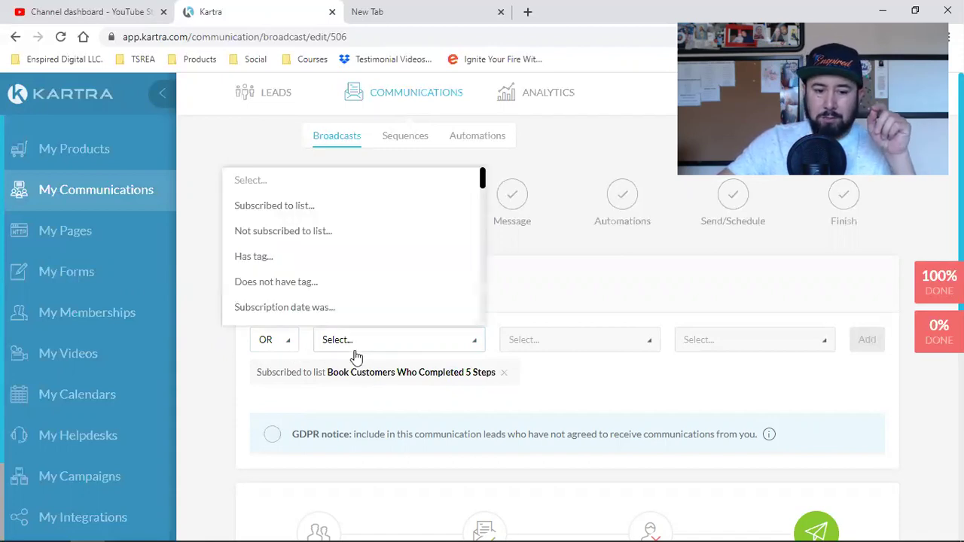
click(318, 211)
click(624, 344)
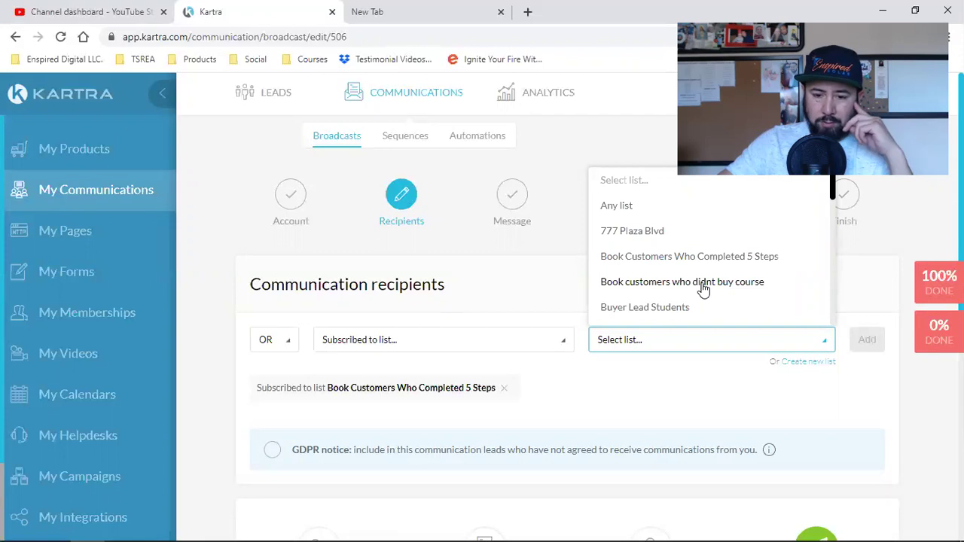
click(703, 284)
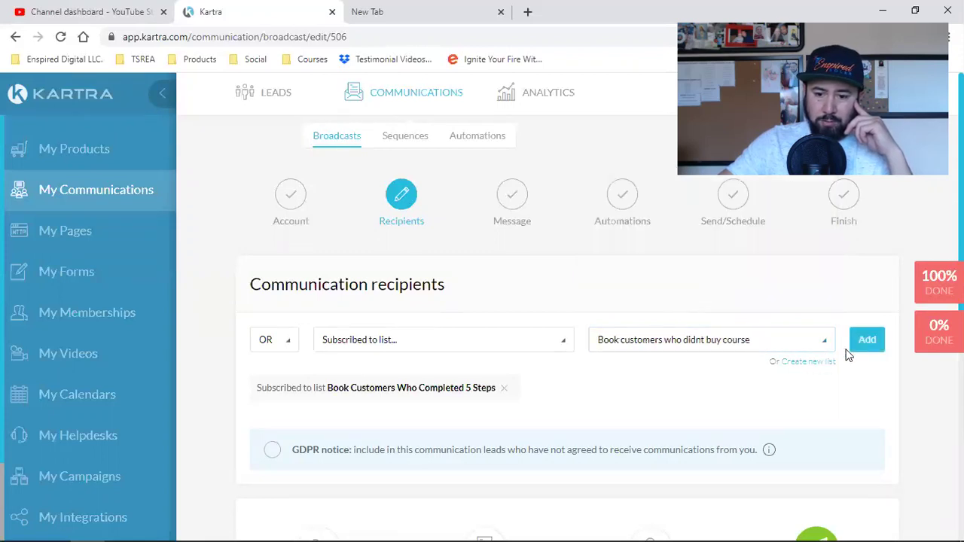
key(Return)
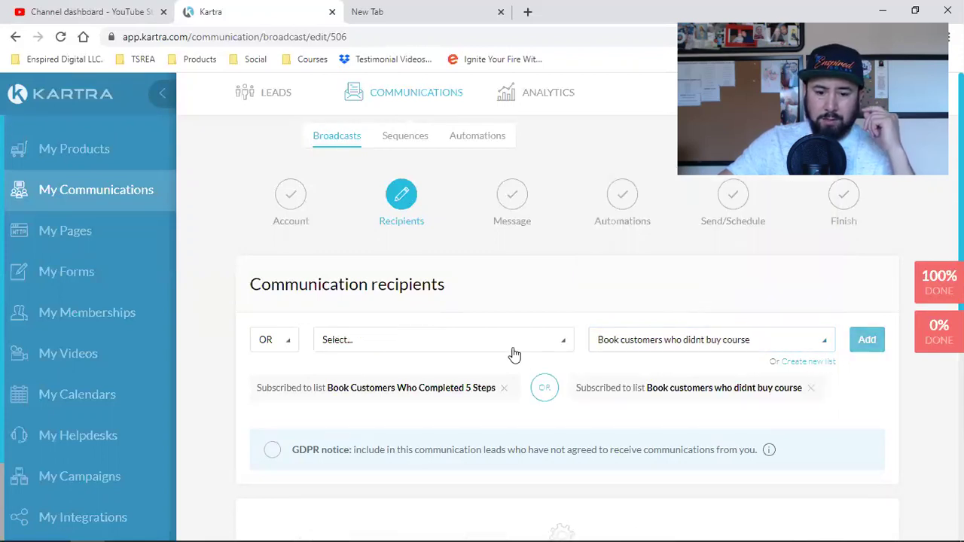
- Add another OR recipient condition for leads subscribed to the Digital Agency Blueprint list
scroll(512, 353, down, 4)
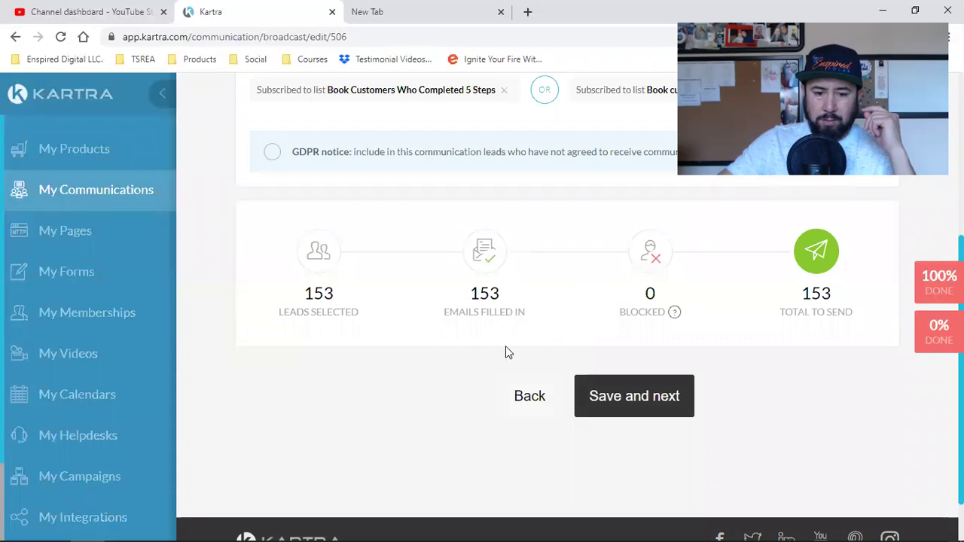
scroll(505, 348, up, 2)
click(362, 211)
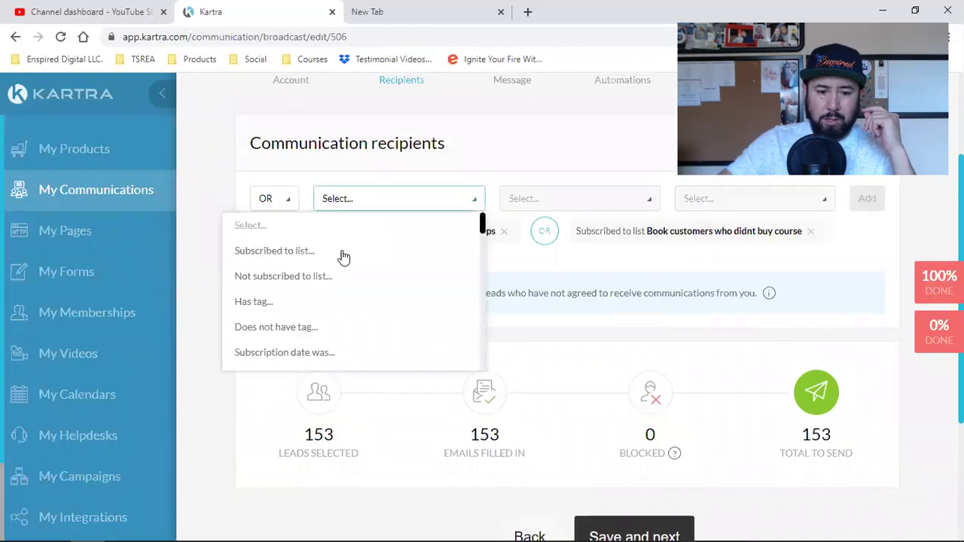
click(319, 253)
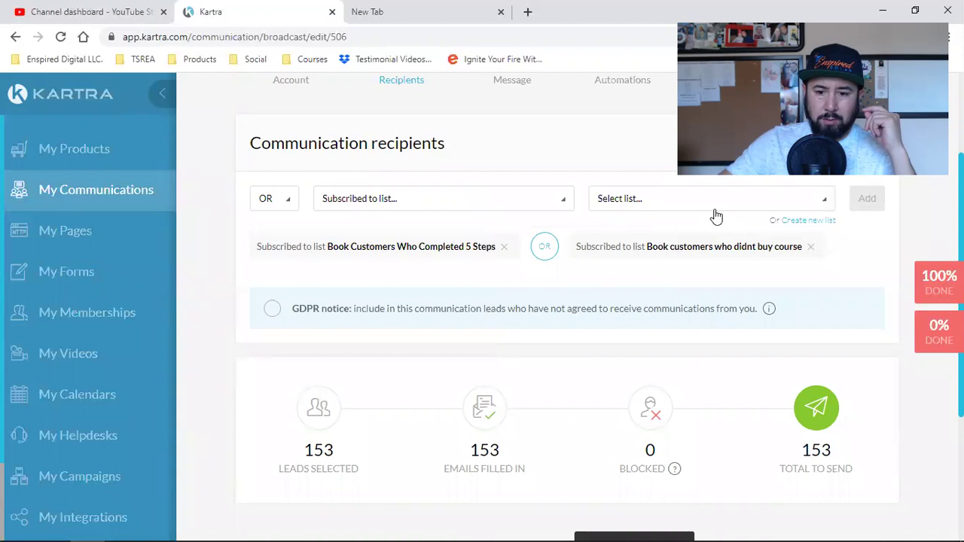
click(714, 210)
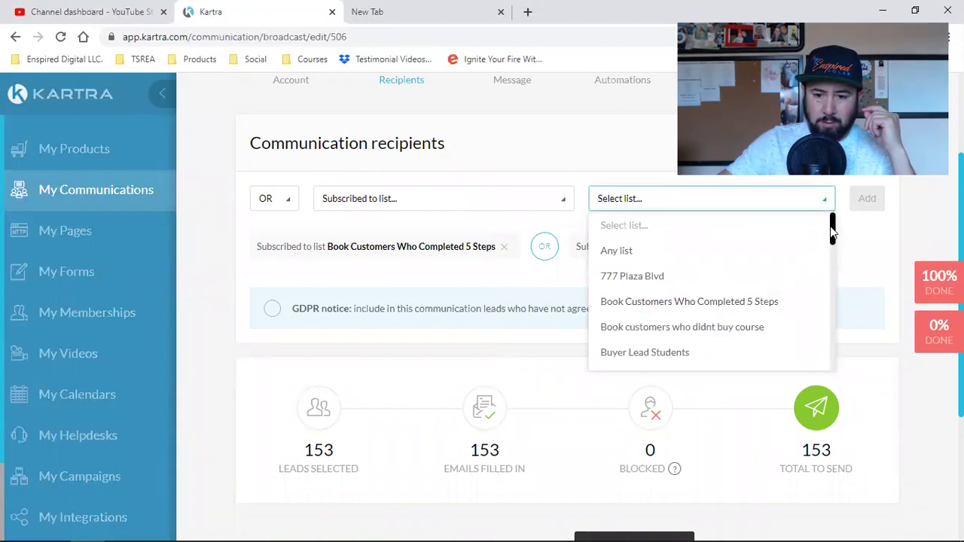
drag(831, 229, 831, 261)
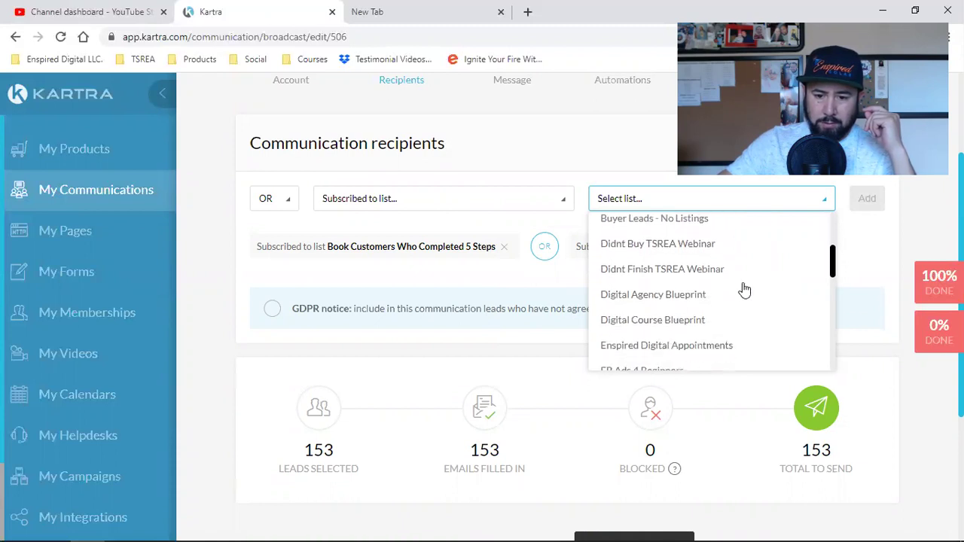
click(638, 302)
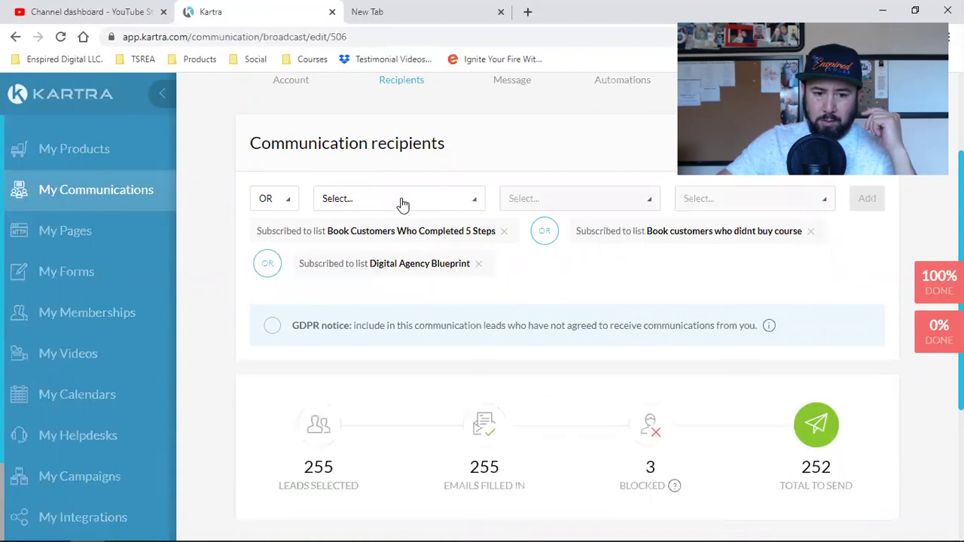
- Include subscribers of the Digital Course Blueprint list as a further OR recipient condition
click(403, 204)
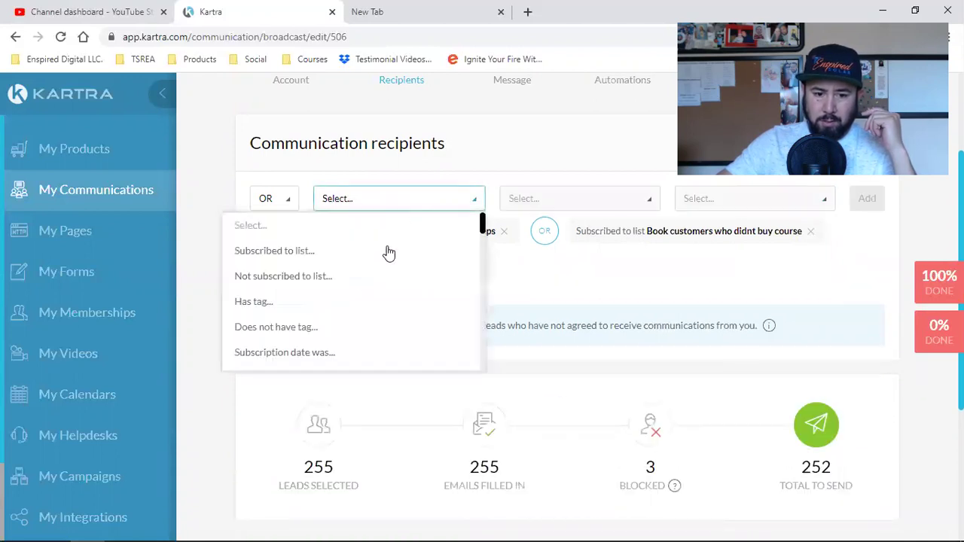
click(297, 251)
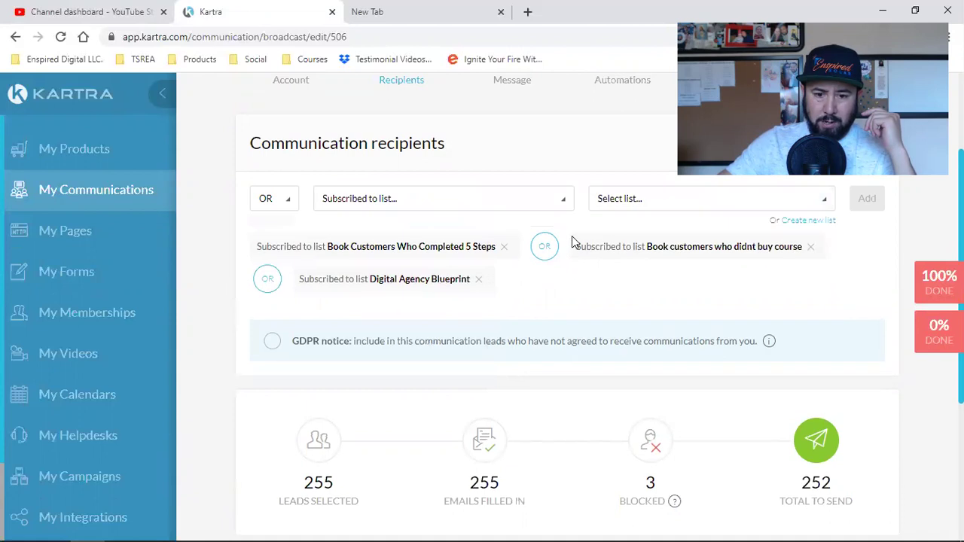
click(716, 205)
drag(834, 233, 834, 263)
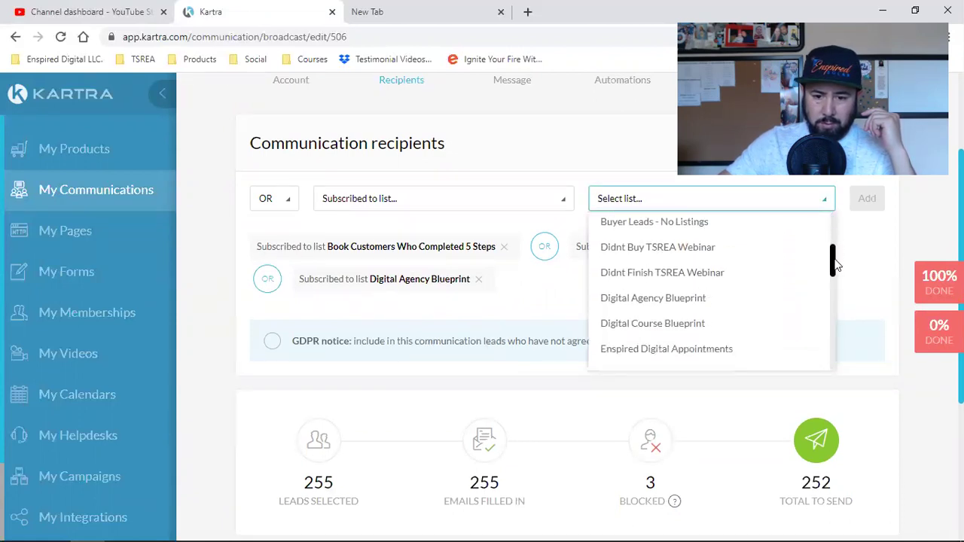
click(699, 325)
click(876, 207)
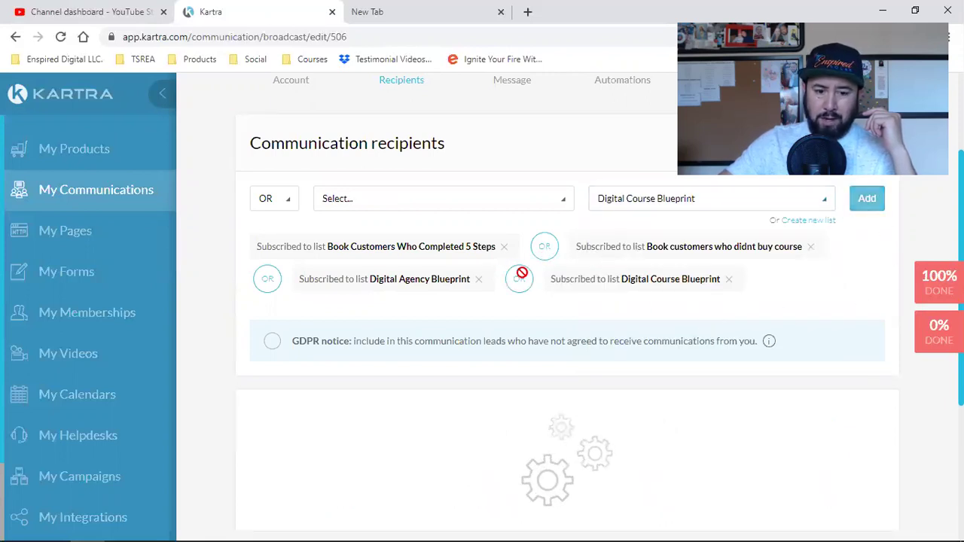
- Include subscribers of the FB Ads 4 Beginners list as a further OR recipient condition
click(350, 200)
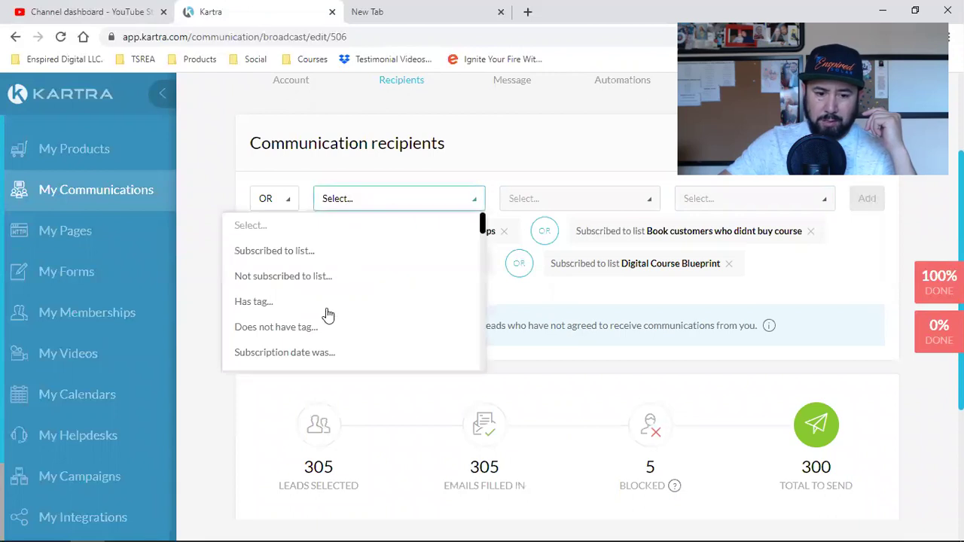
click(318, 253)
click(785, 202)
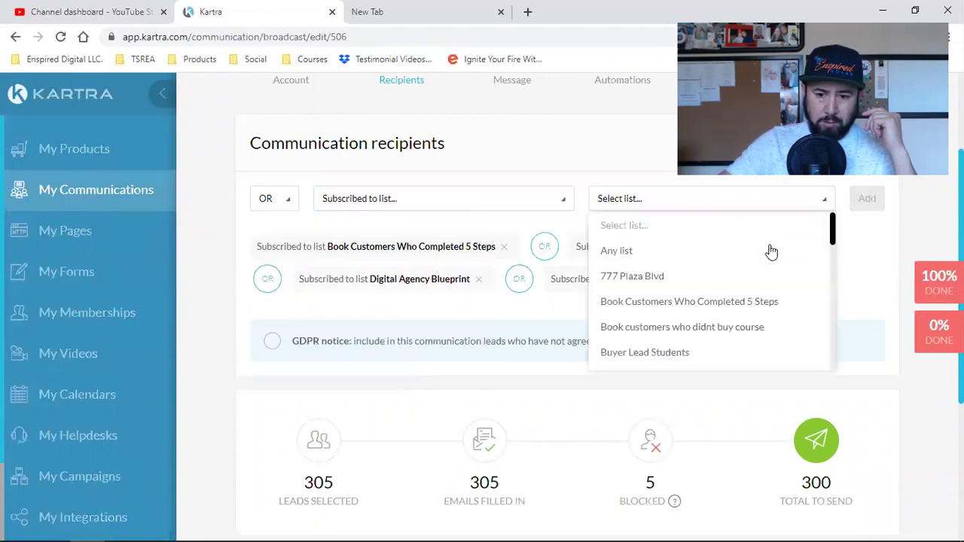
scroll(747, 310, down, 3)
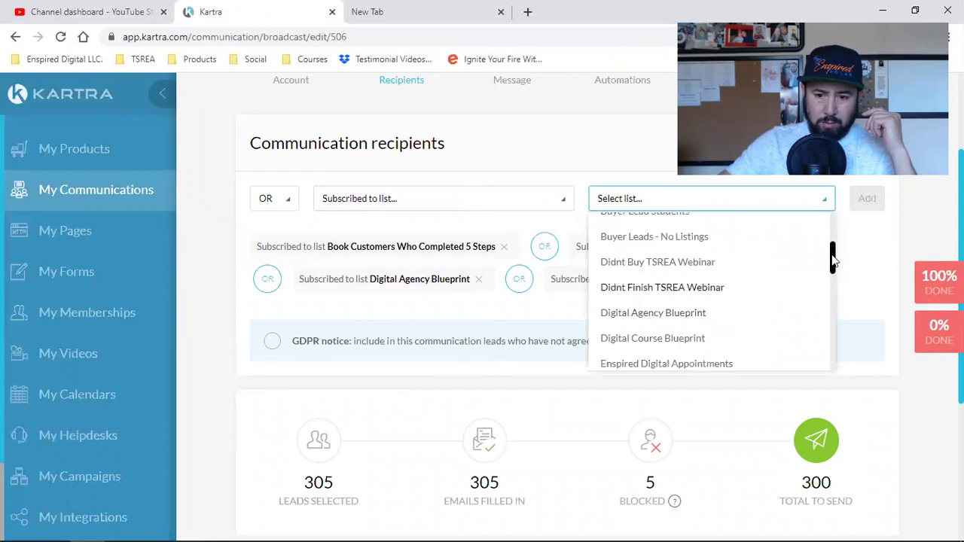
drag(830, 255, 834, 277)
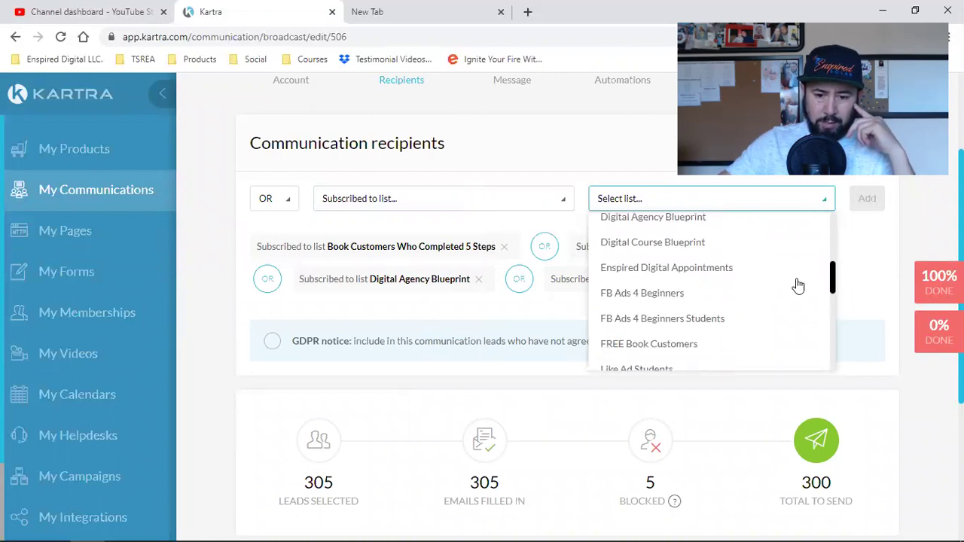
click(706, 299)
click(863, 211)
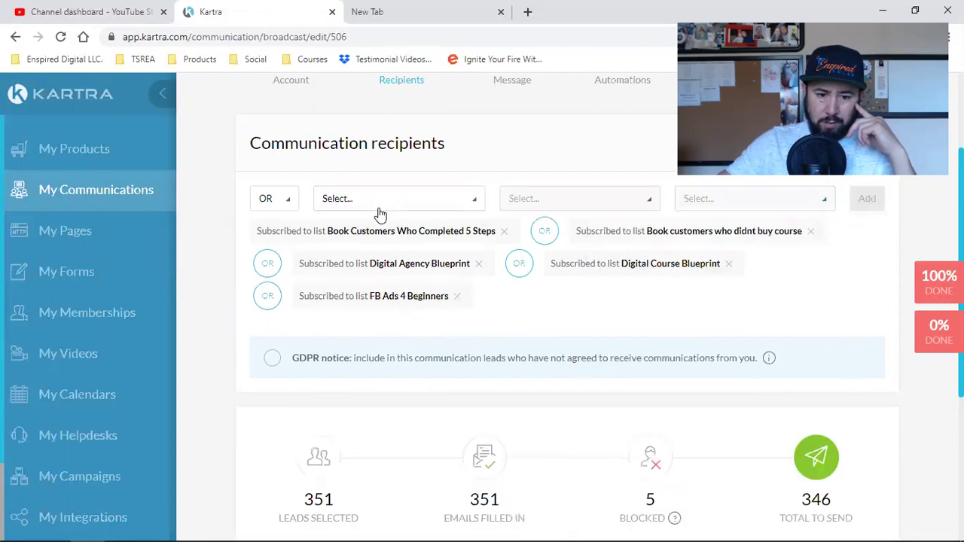
- Try to add an OR recipient condition for leads subscribed to the FREE Book Customers list
click(385, 210)
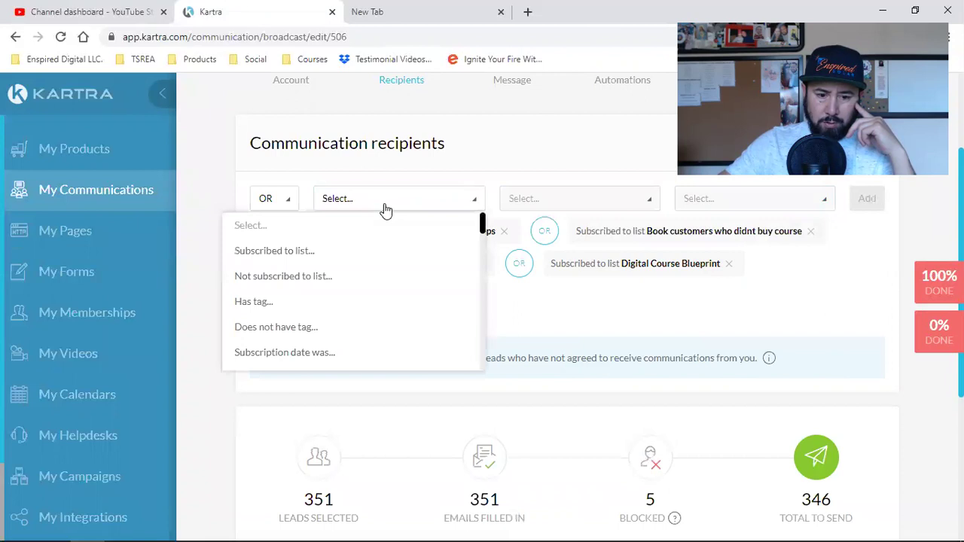
click(309, 252)
click(704, 205)
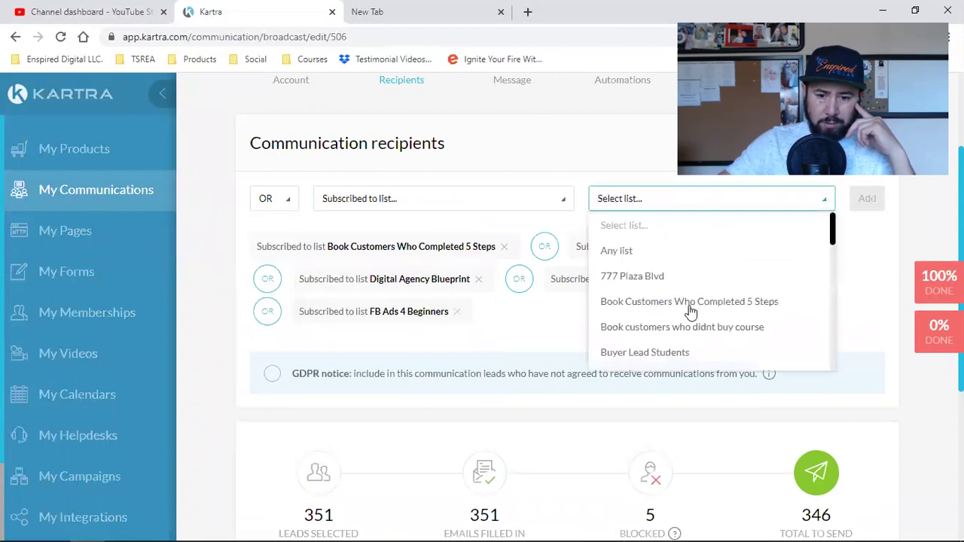
drag(829, 227, 832, 292)
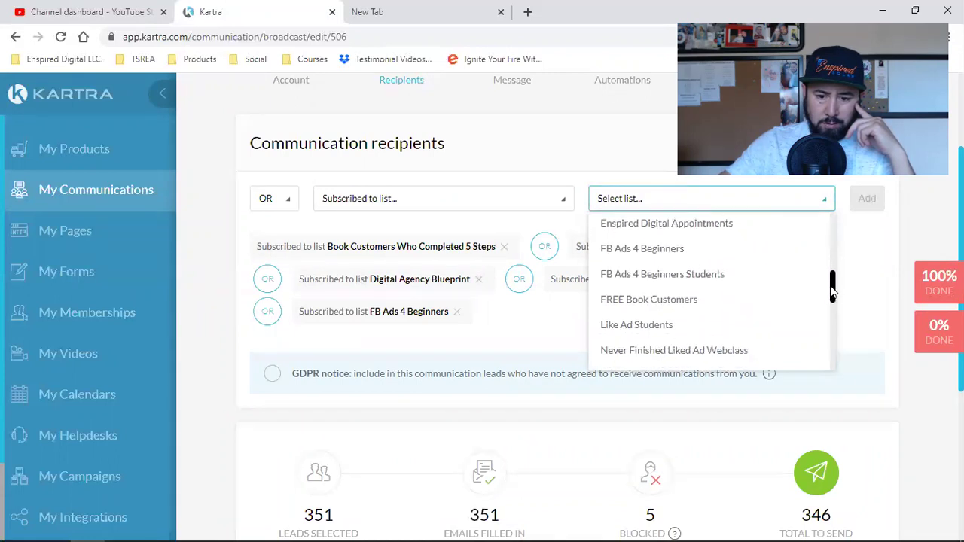
click(661, 302)
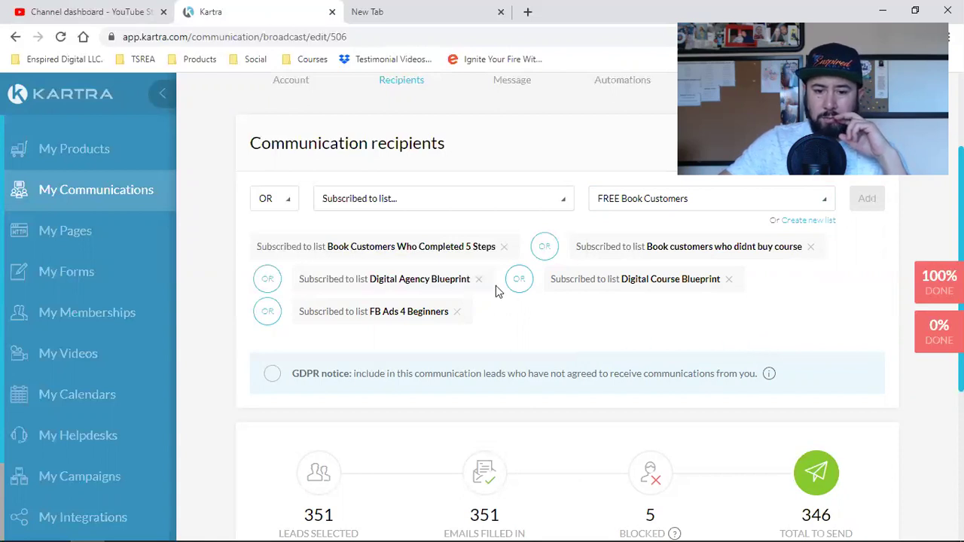
- Remove the Book Customers Who Completed 5 Steps condition and add an OR condition for leads subscribed to the FREE Book Customers list
click(507, 248)
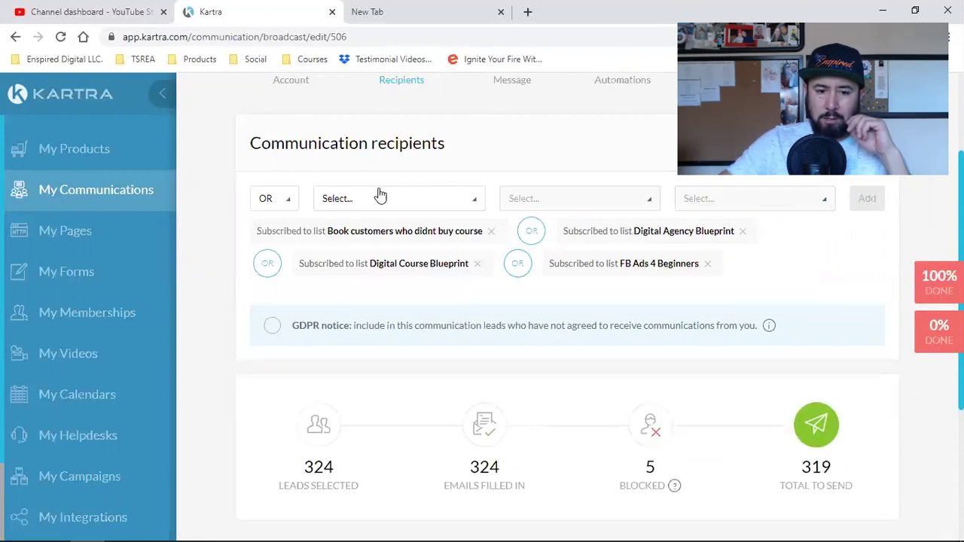
click(338, 202)
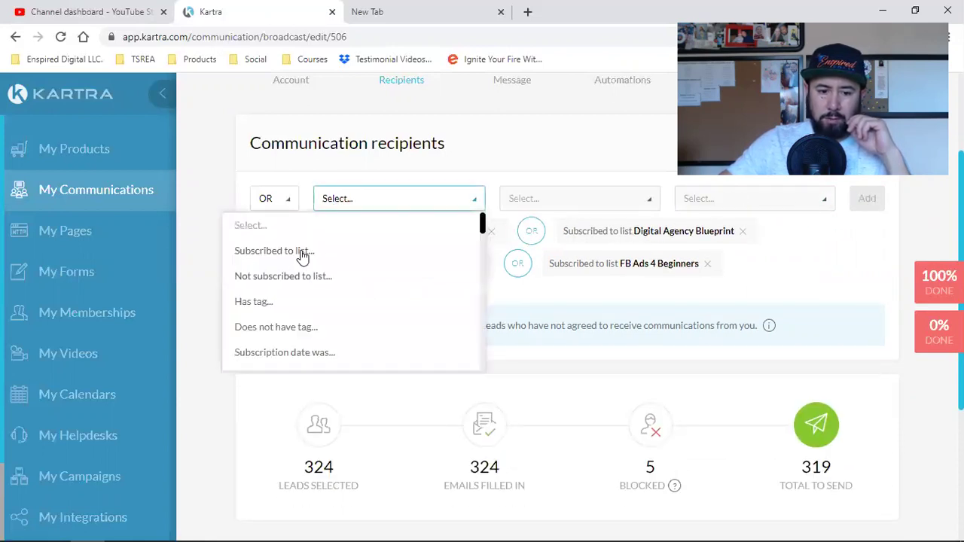
click(302, 253)
click(617, 199)
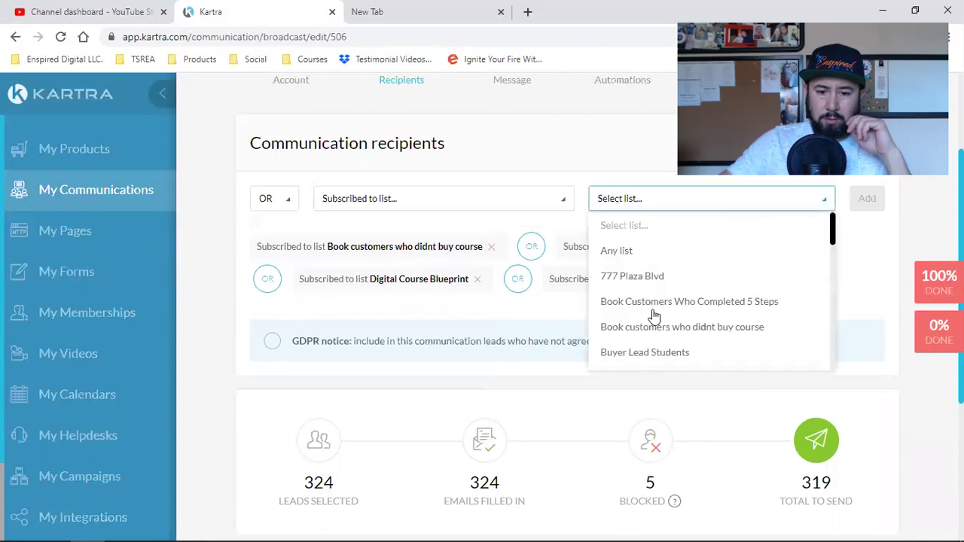
scroll(652, 316, down, 3)
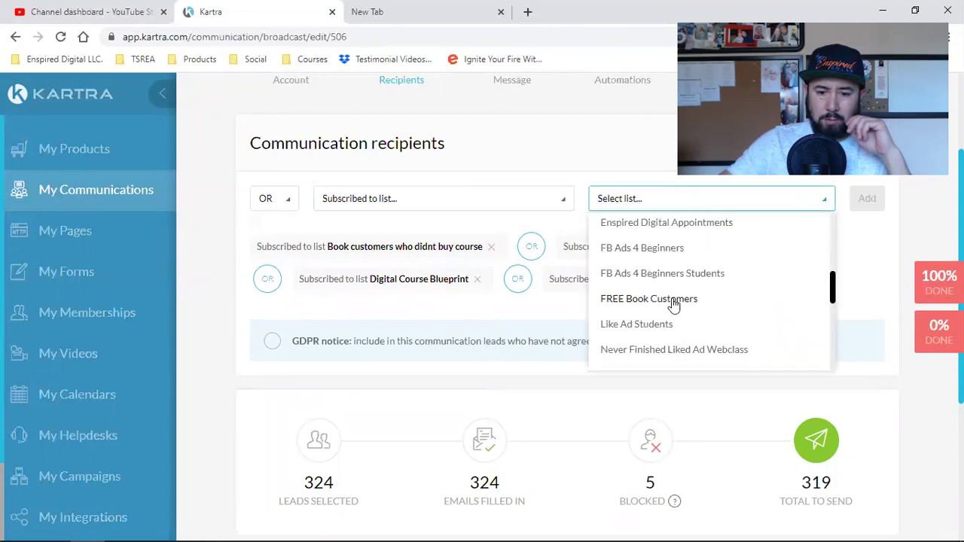
click(673, 300)
click(864, 208)
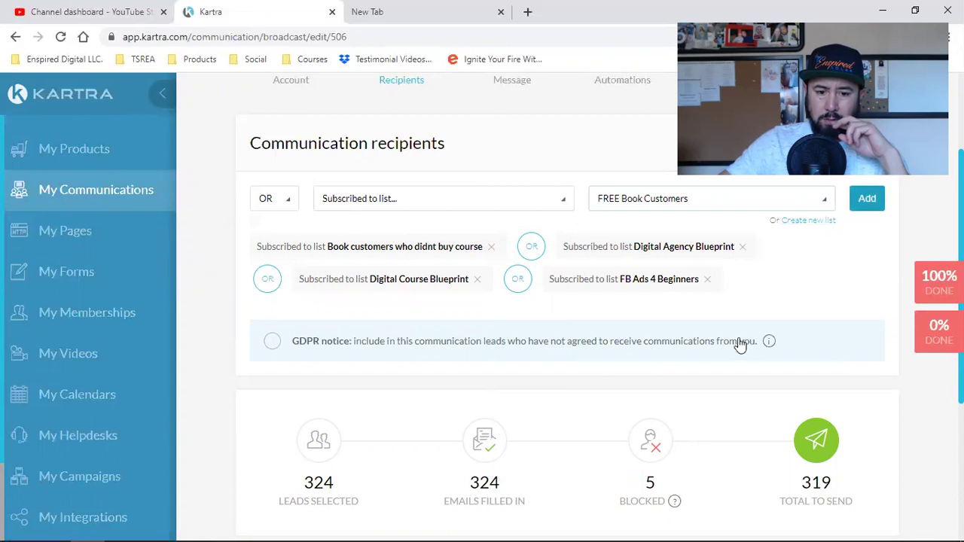
scroll(639, 315, down, 2)
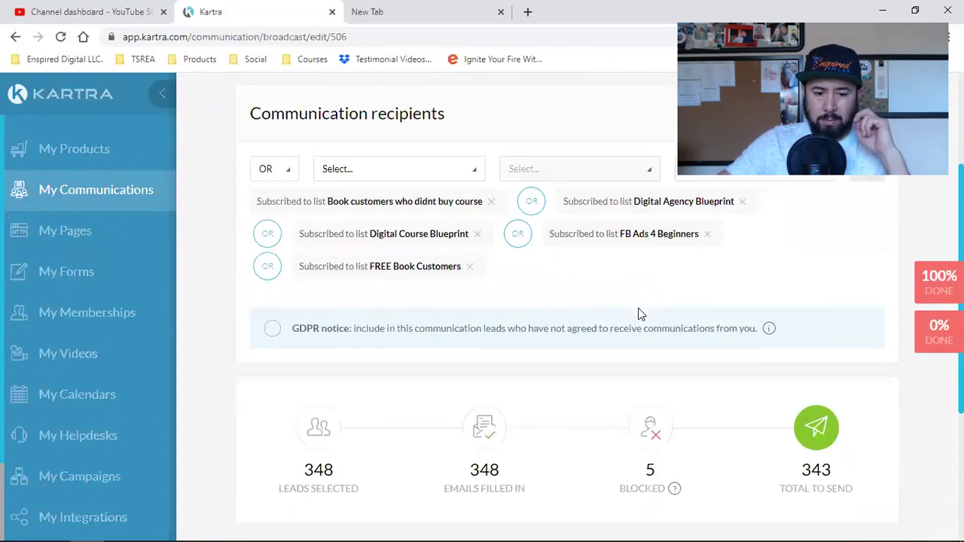
scroll(484, 364, up, 2)
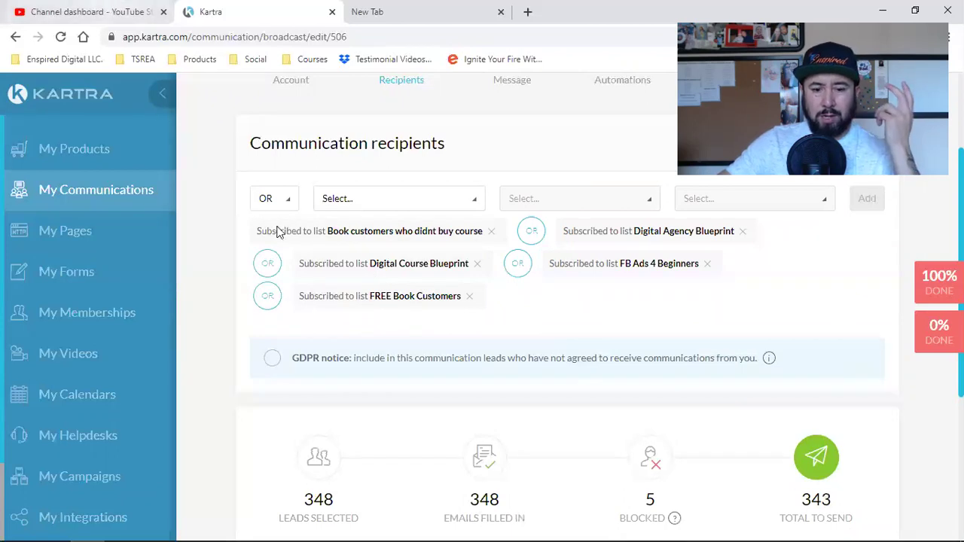
- Switch to YouTube Studio to view the channel's subscriber figures, close the empty browser tab and return to Kartra
key(ctrl+shift+Tab)
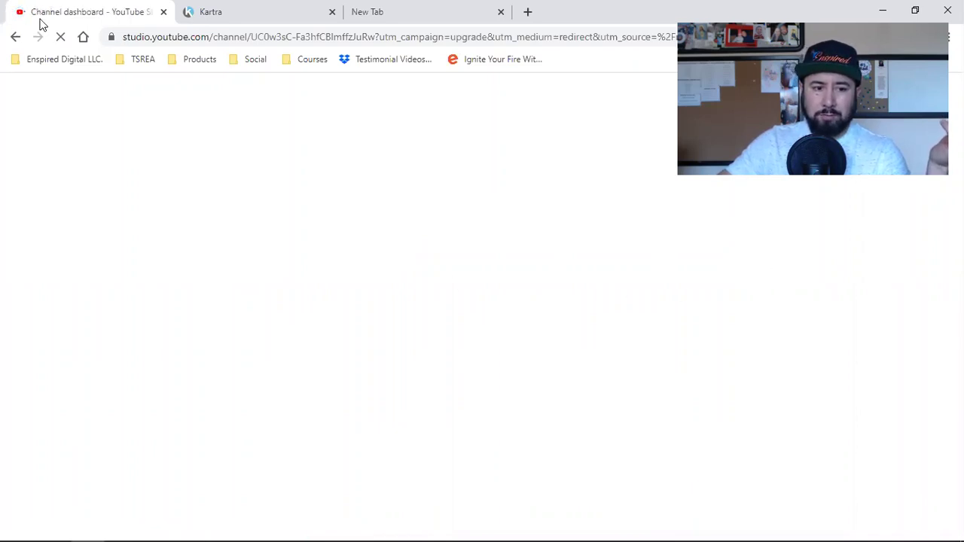
click(501, 13)
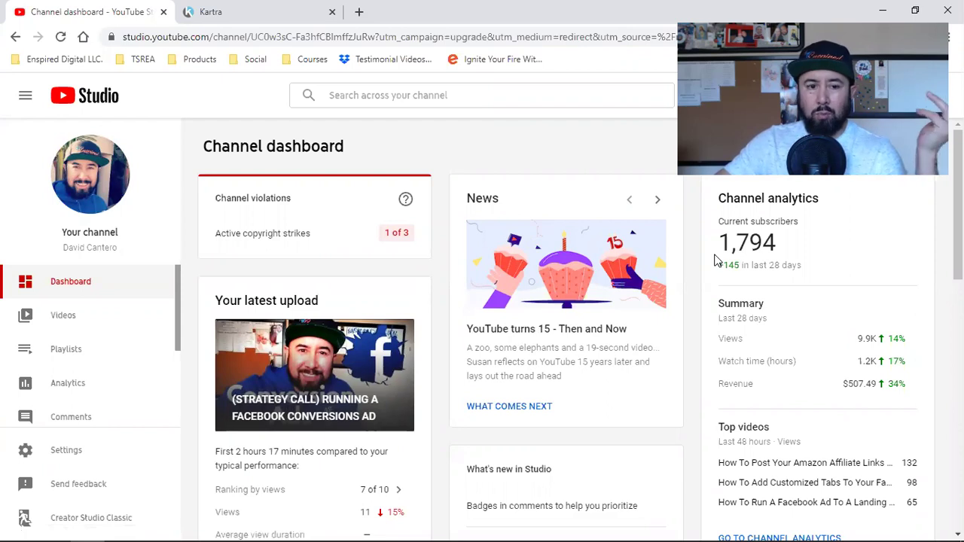
click(275, 11)
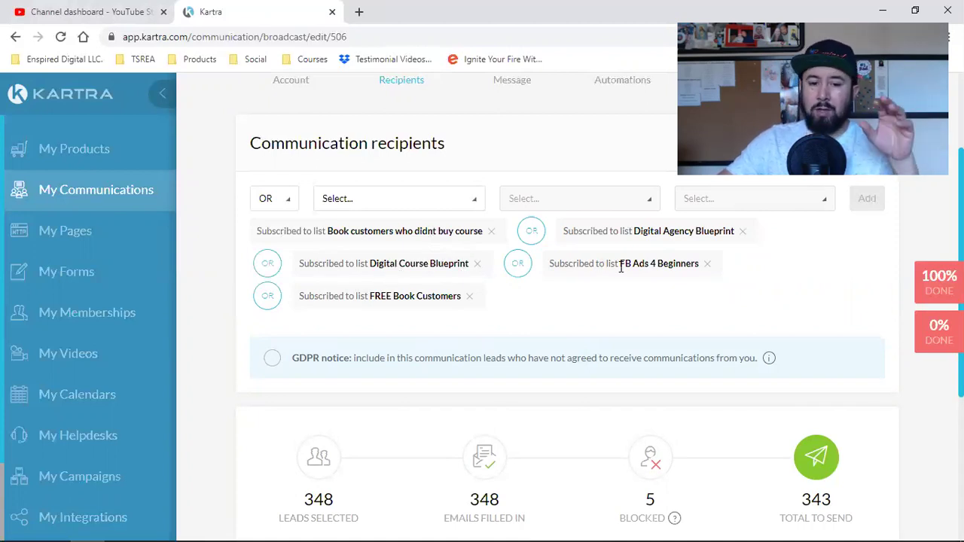
- Save the broadcast recipients and choose Single email as the email broadcast type
scroll(622, 265, down, 4)
click(628, 348)
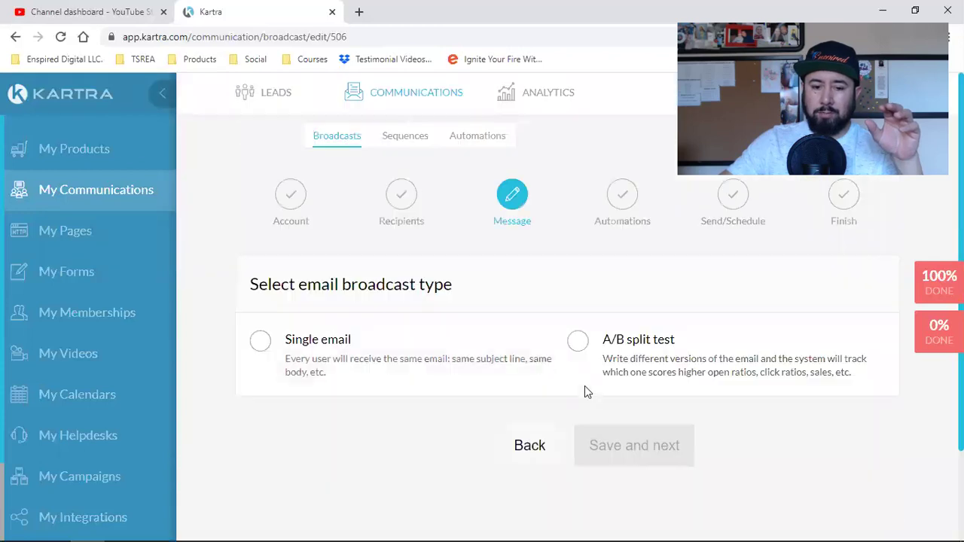
click(352, 348)
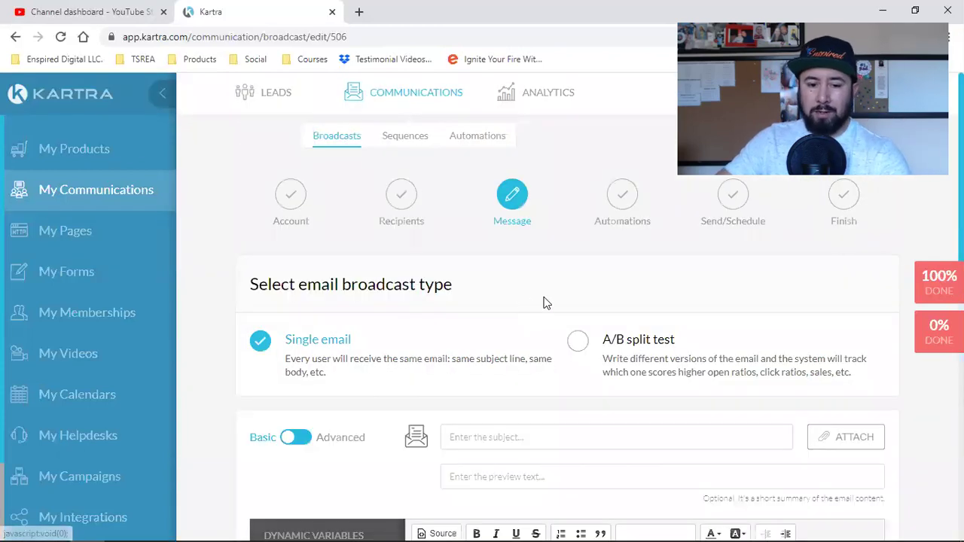
- Switch the broadcast's message editor from Basic to Advanced mode
scroll(544, 304, down, 2)
click(304, 301)
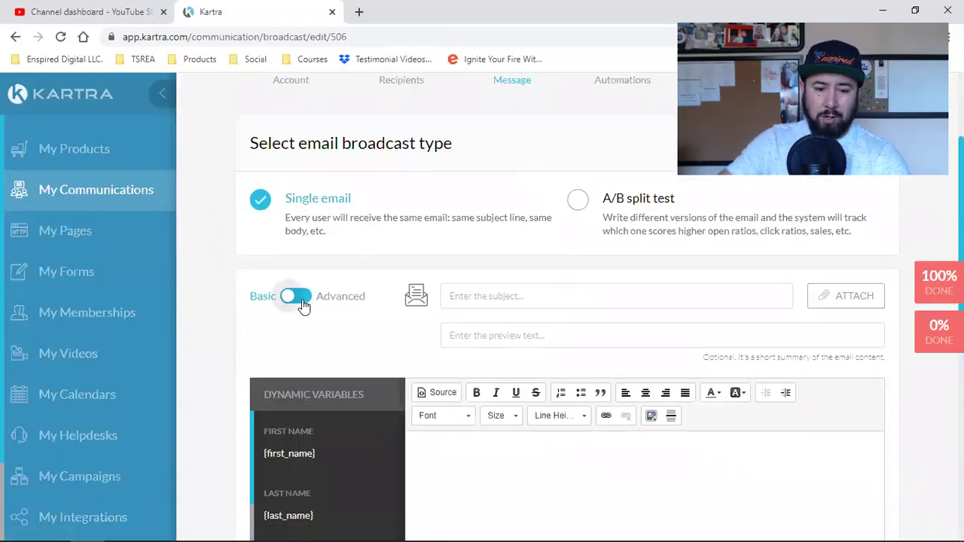
click(360, 470)
scroll(407, 376, up, 2)
scroll(377, 391, down, 3)
scroll(339, 414, up, 2)
- Place the saved email template from My templates onto the message canvas
click(339, 382)
drag(331, 324, 652, 319)
scroll(633, 384, down, 2)
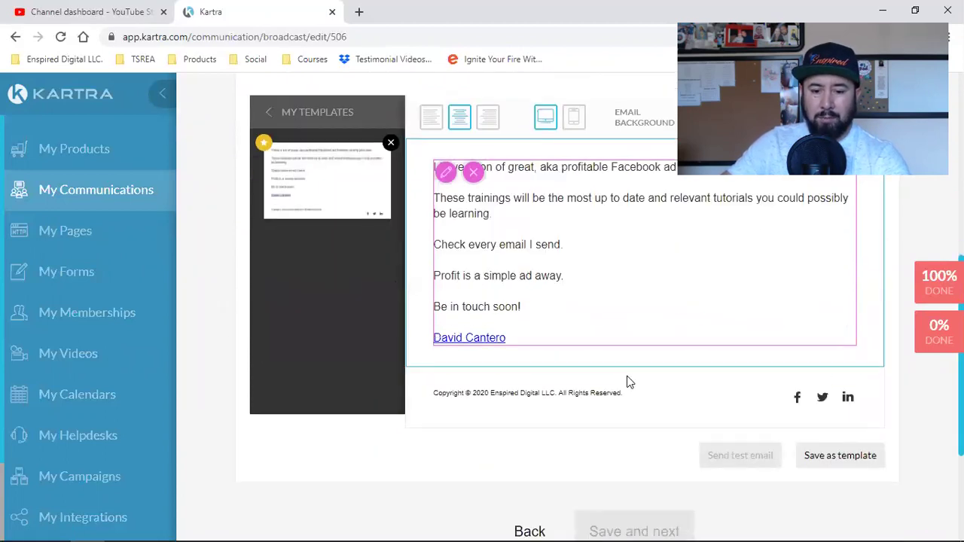
- Replace the template's body text above the signature link with "Hey"
click(500, 393)
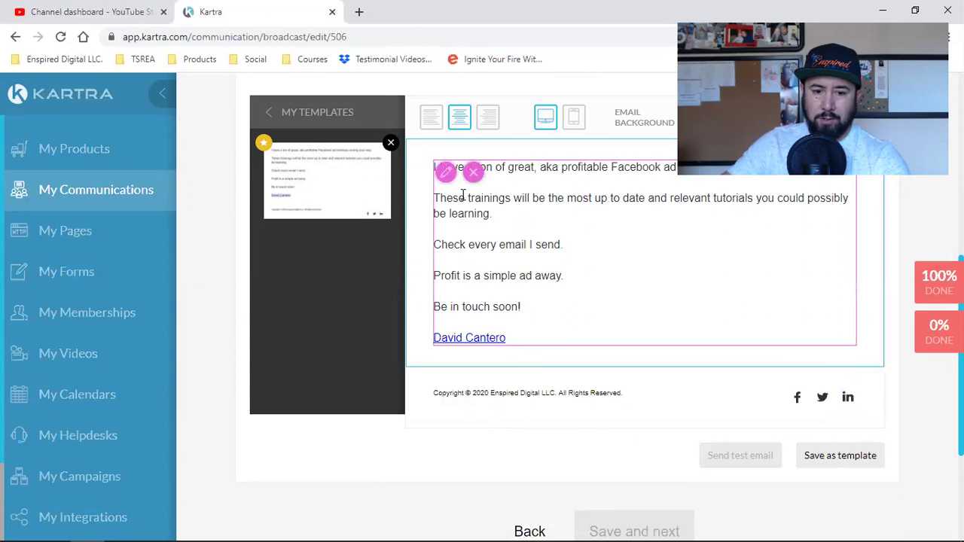
click(518, 302)
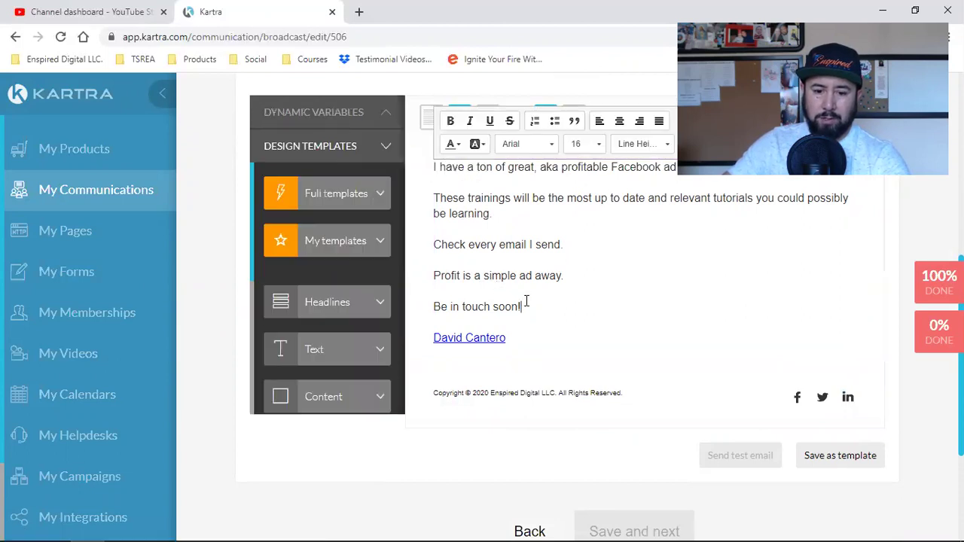
key(shift+Up)
key(shift+Up)
key(shift+Up)
key(shift+Up)
key(shift+Up)
key(shift+Up)
key(shift+Up)
key(shift+Up)
key(shift+Up)
key(BackSpace)
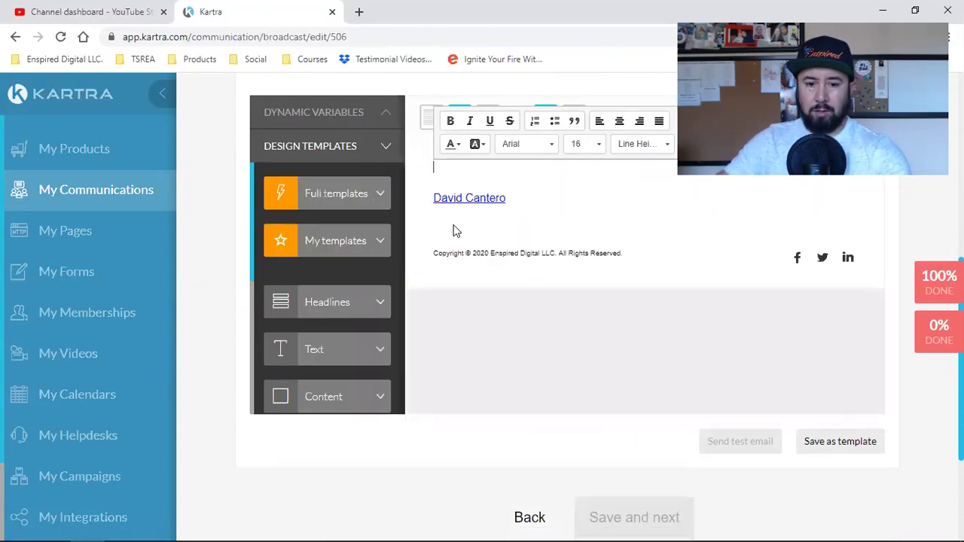
text(Hey)
- Copy the {first_name} dynamic variable for use in the email greeting
click(355, 111)
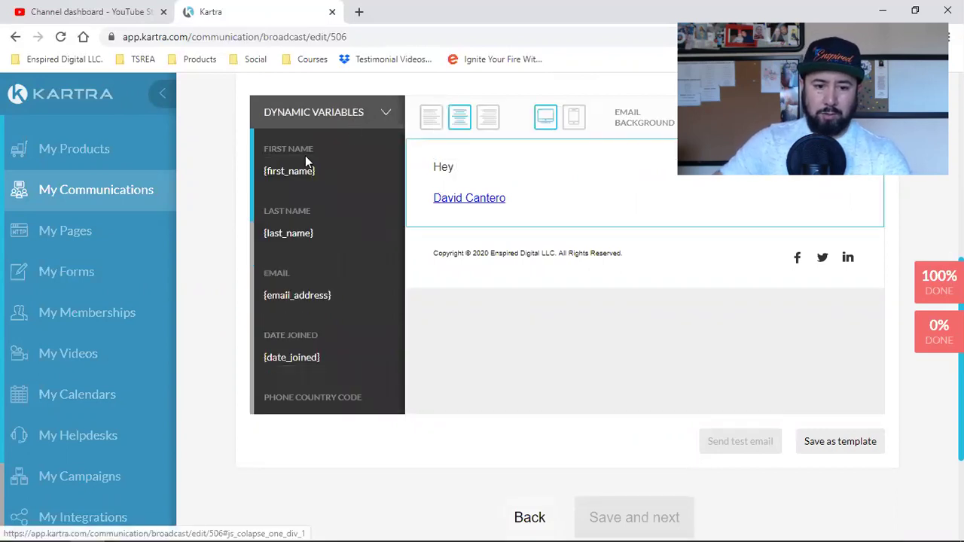
double_click(300, 171)
right_click(302, 172)
click(320, 179)
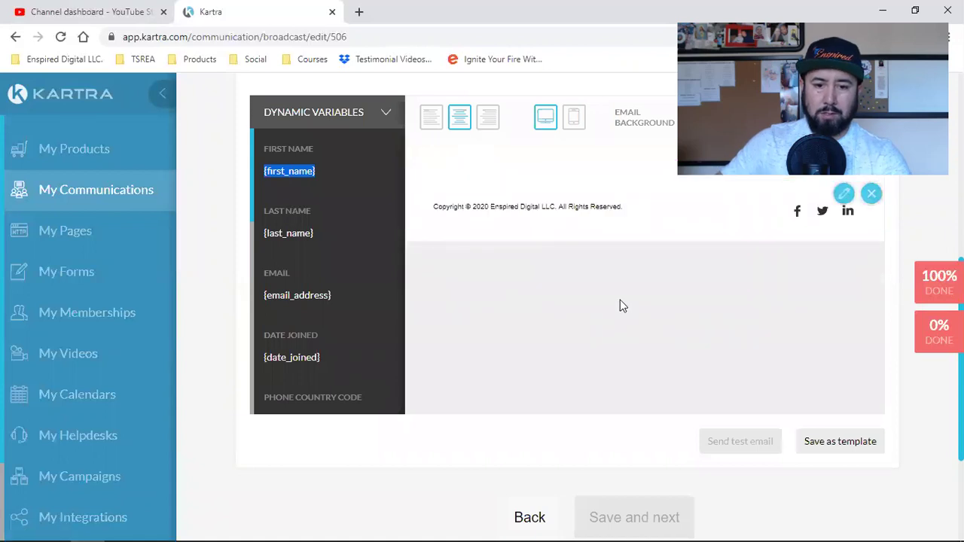
- Delete the blank content section and the copyright footer section to clear the email canvas
scroll(619, 303, down, 4)
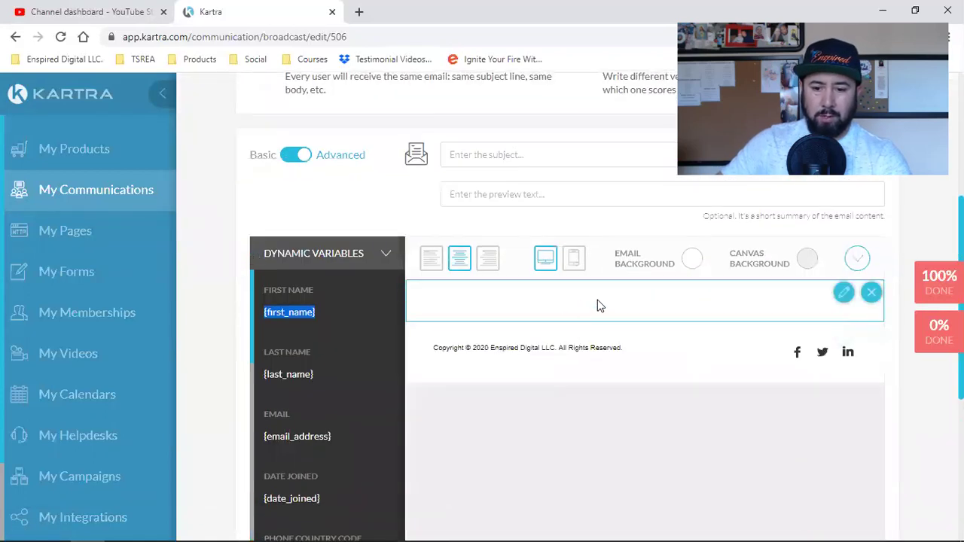
click(847, 295)
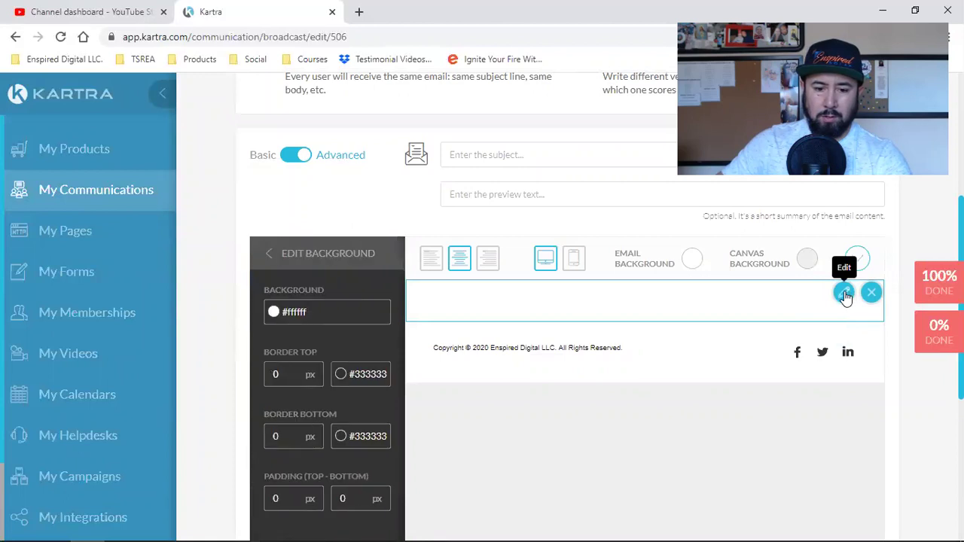
click(269, 258)
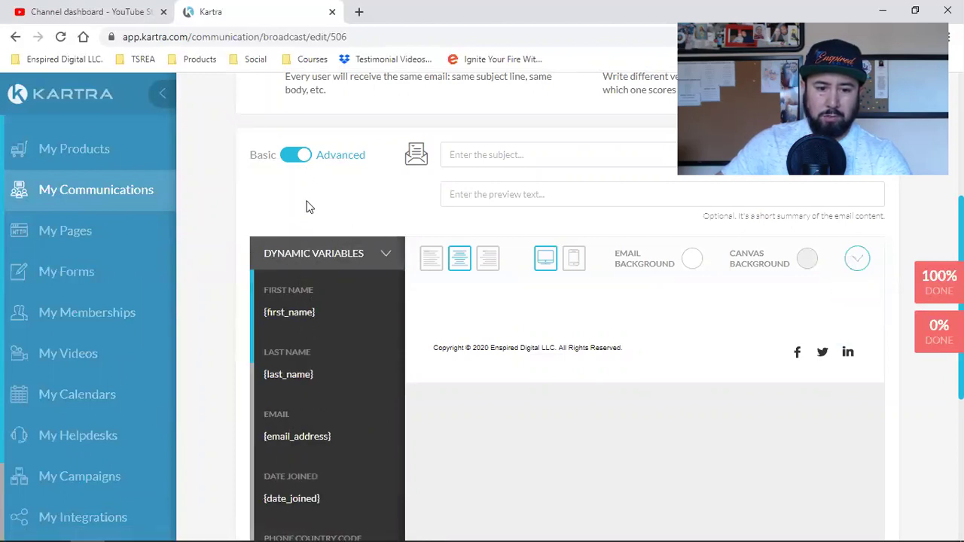
click(344, 253)
click(332, 288)
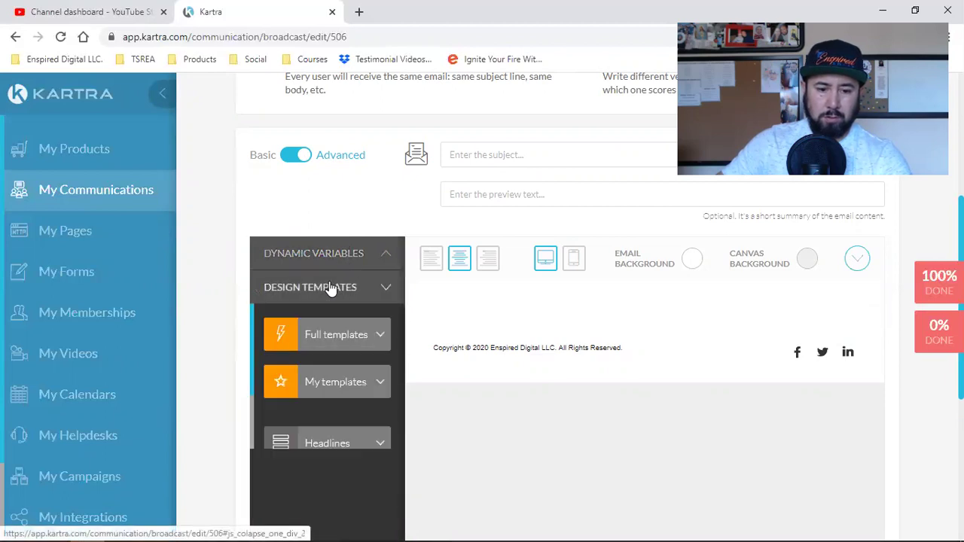
mouse_move(456, 338)
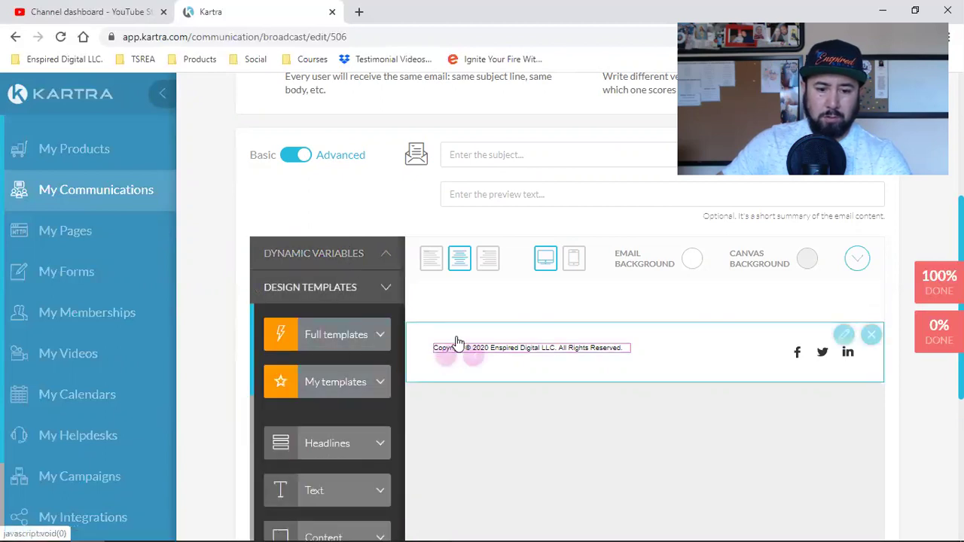
click(869, 297)
click(869, 298)
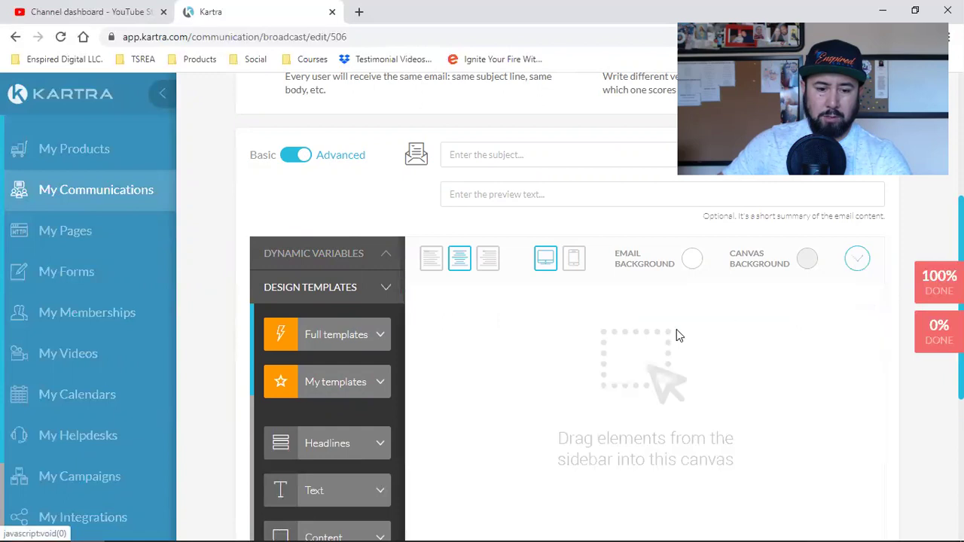
- Place the saved template on the empty canvas and replace its body text above the signature link with "Hey"
click(314, 381)
mouse_move(482, 322)
mouse_down()
mouse_move(585, 314)
mouse_move(497, 331)
mouse_up()
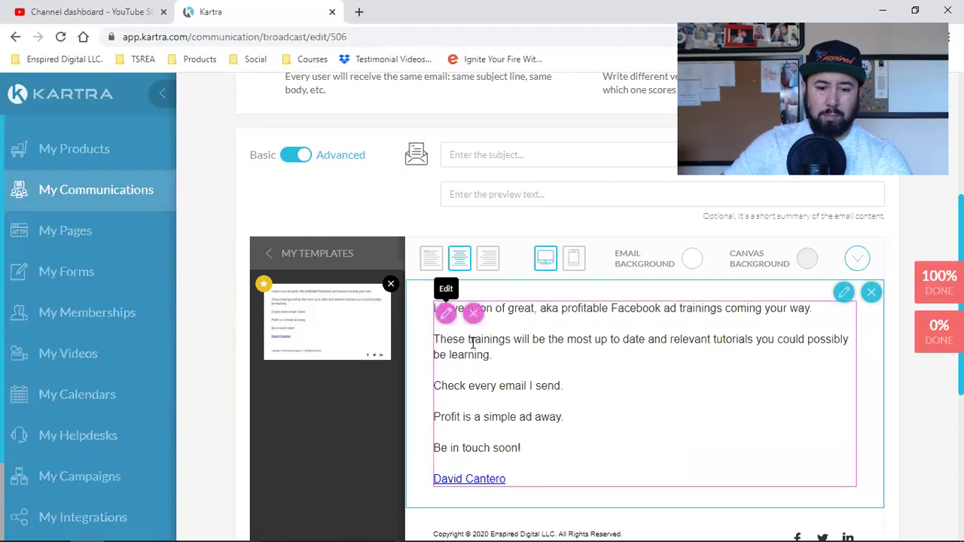
click(472, 342)
drag(522, 449, 434, 301)
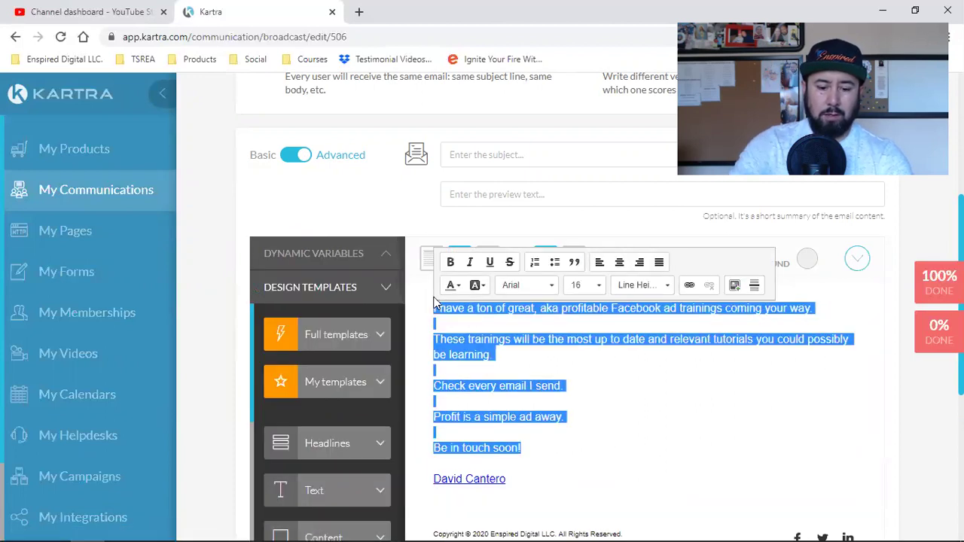
text(Hey)
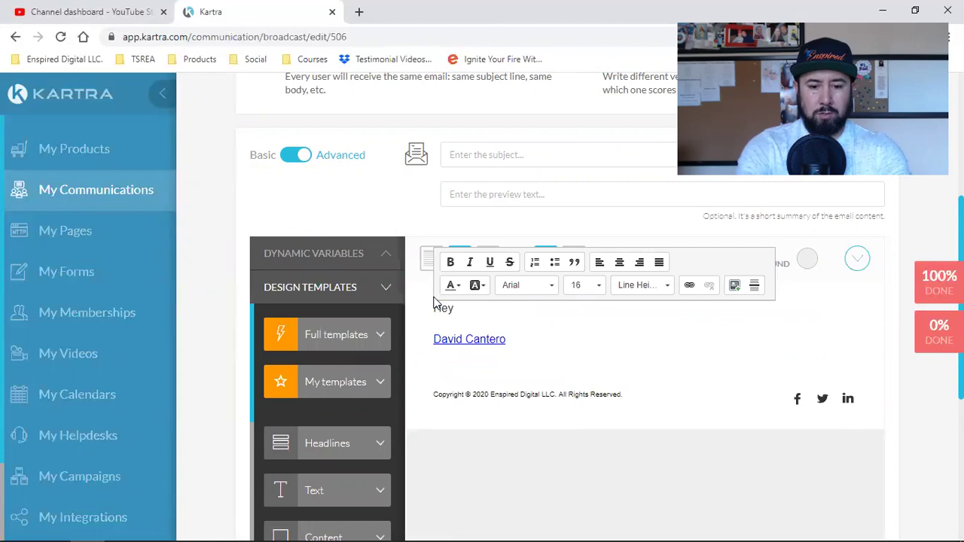
- Paste the {first_name} variable after "Hey" on the same line and end the greeting with an exclamation mark
key(Return)
key(ctrl+v)
key(Left)
key(Left)
key(Left)
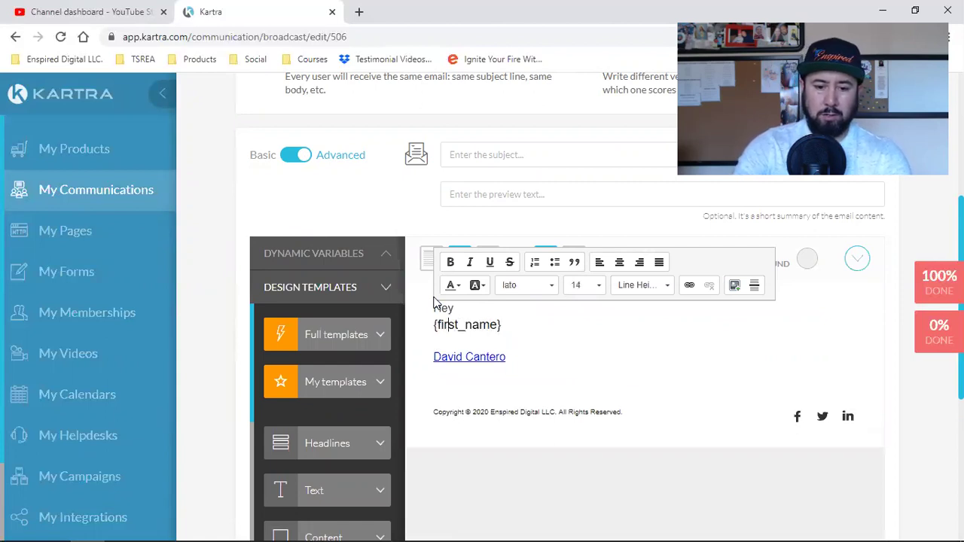
key(BackSpace)
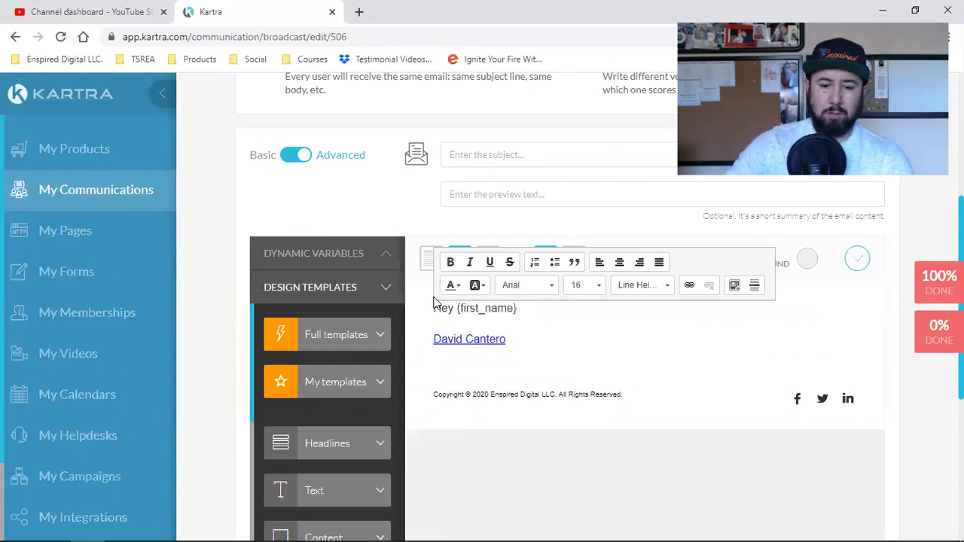
click(546, 313)
text(!)
- Add the line "Hope you're well and closing deals!" as a new paragraph below the greeting in the email body
key(Return)
text(Jo)
text(Hope you're w)
text(ell and closi)
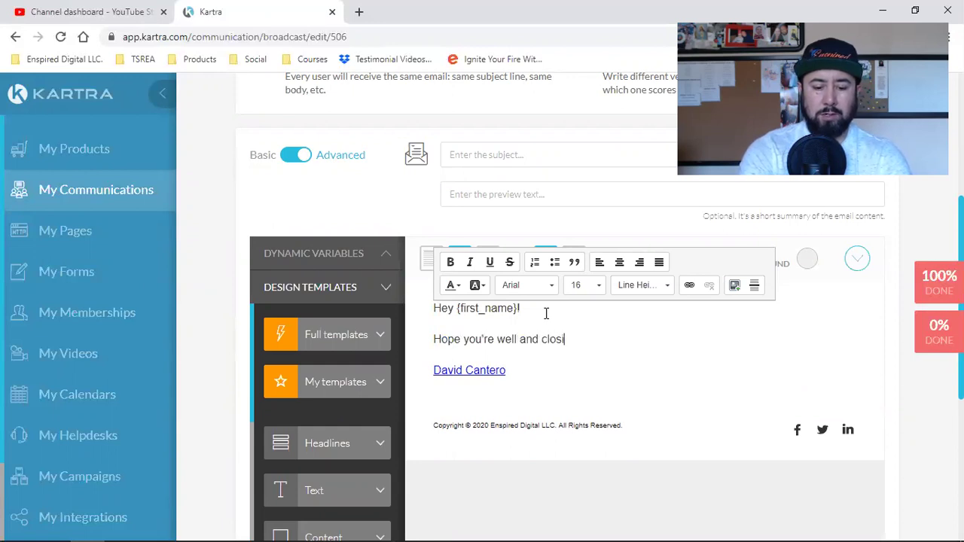
text(ng deals!)
- Add the paragraph "If you haven't already, connect with me on YouTube." below the opening line of the email
key(Return)
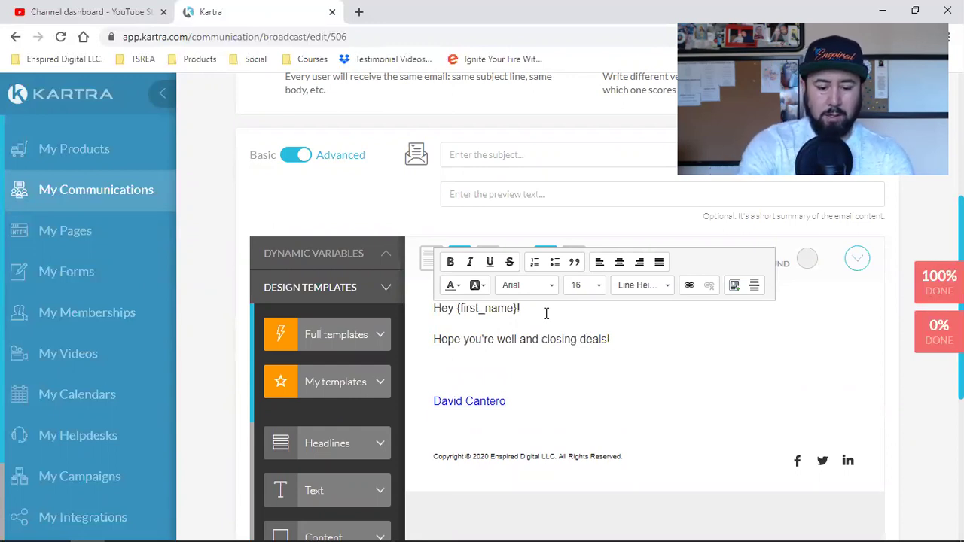
text(If upo)
key(BackSpace)
key(BackSpace)
key(BackSpace)
text(Y)
key(BackSpace)
key(BackSpace)
key(BackSpace)
text(you have)
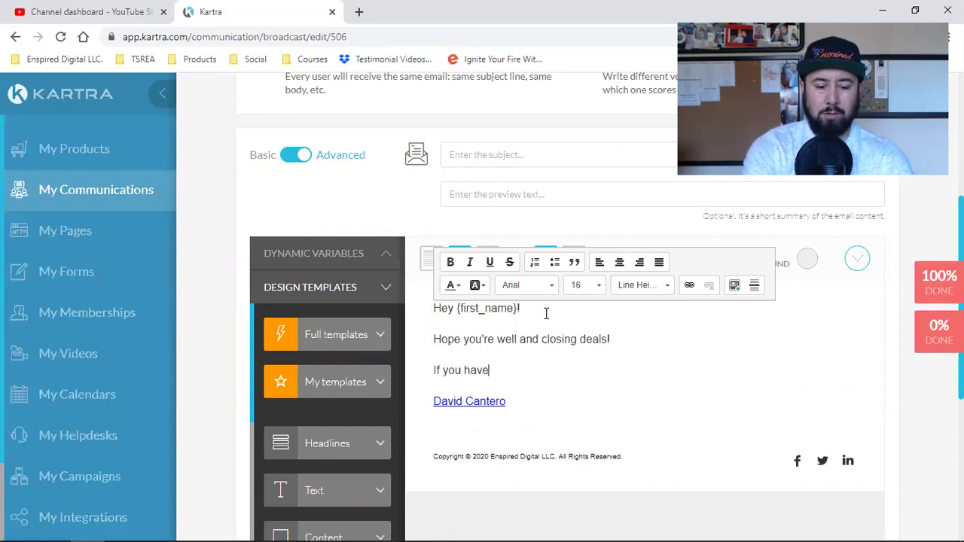
text(nbt ale)
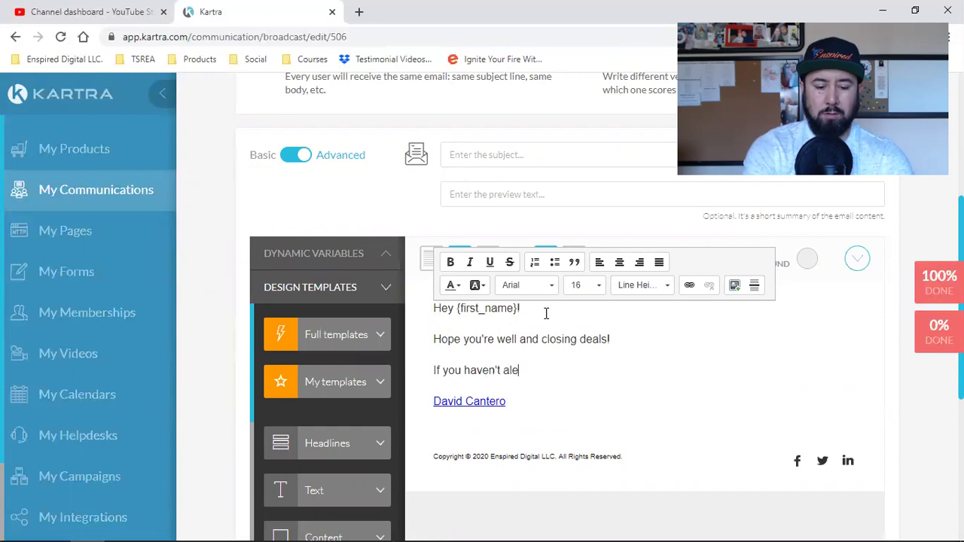
key(BackSpace)
text(ready)
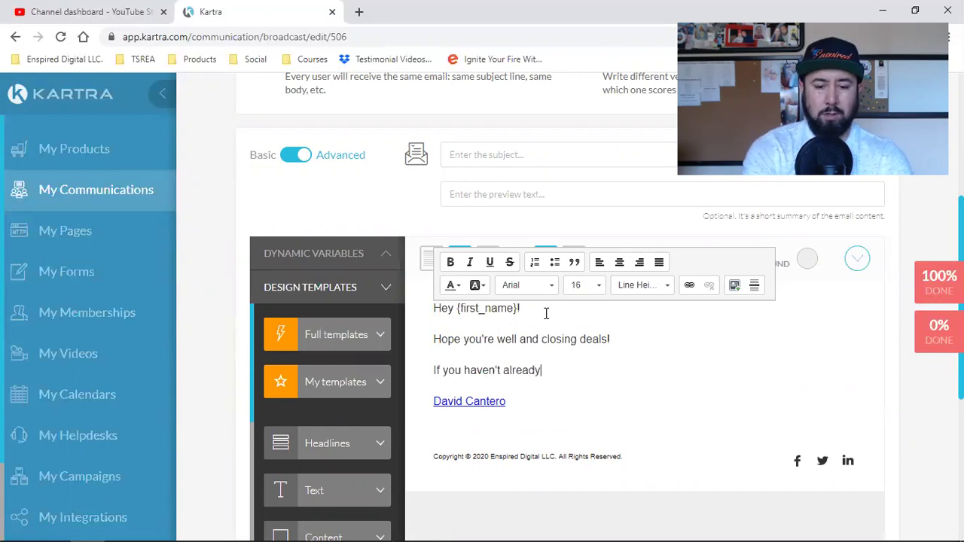
text(, conned)
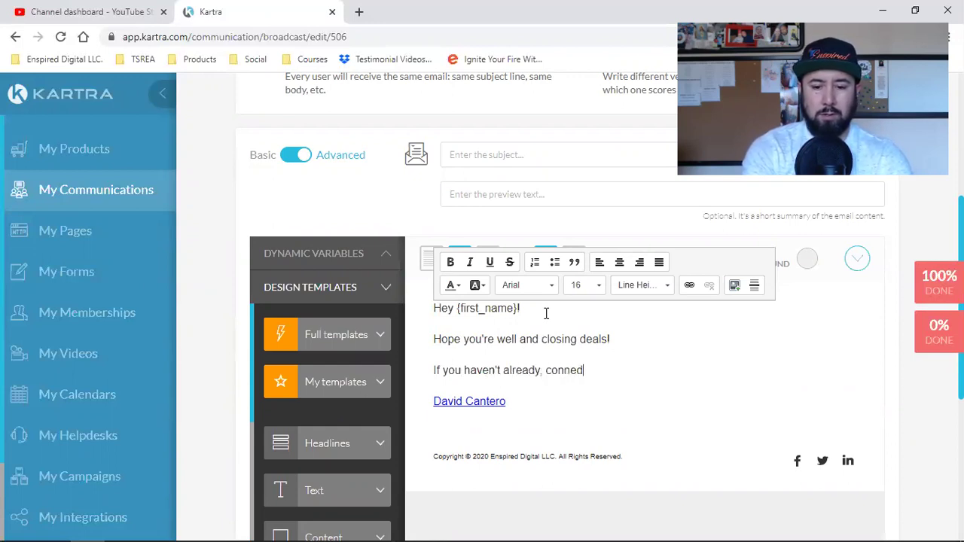
key(BackSpace)
text(ct with )
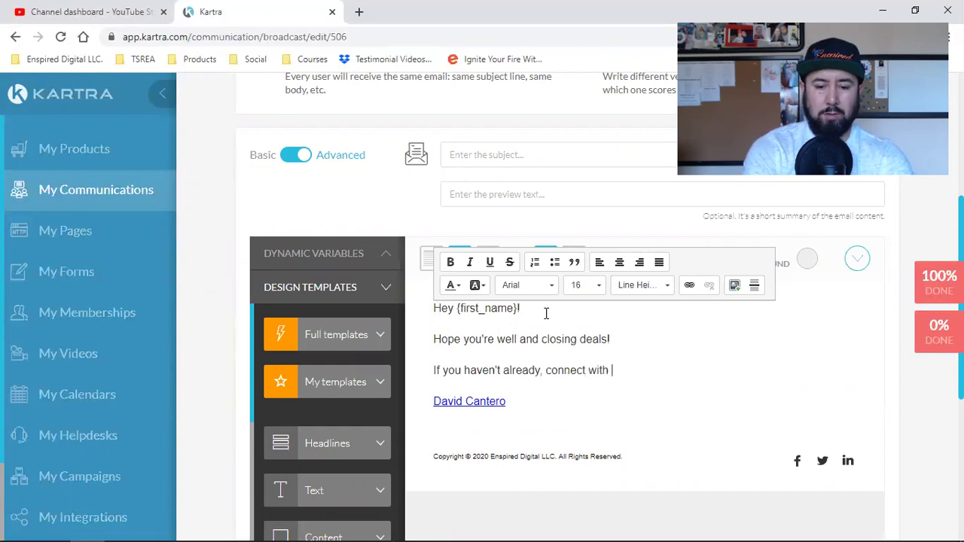
text(me on You)
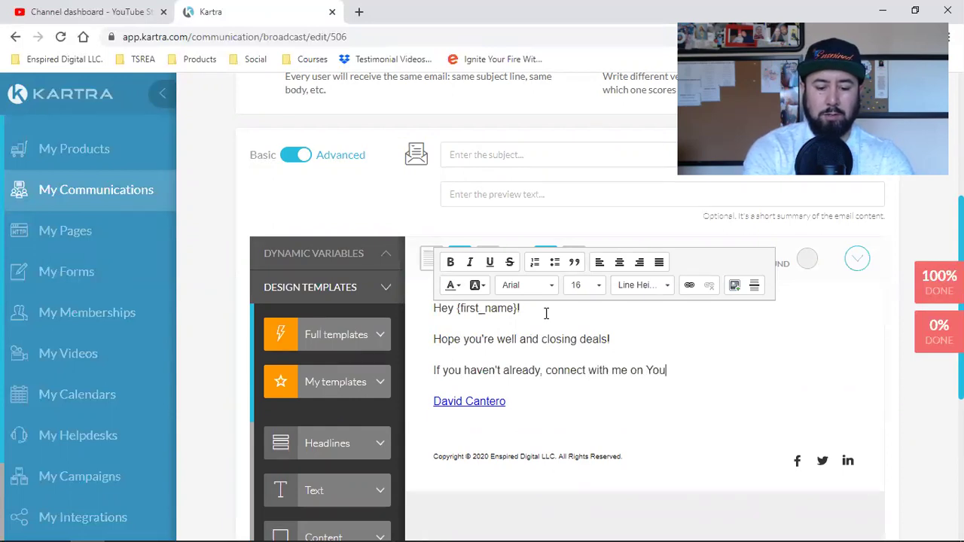
text(Tub)
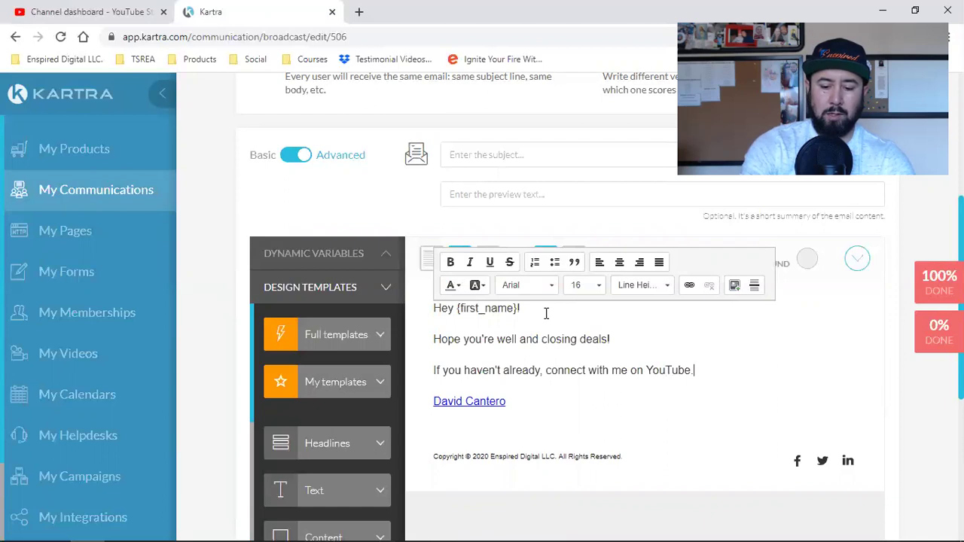
text(e.)
- Add the paragraph "I release weekly video on Social Media Marketing & Facebook Advertising." below the YouTube sentence
key(Return)
text(I releas)
key(BackSpace)
text(ase weel)
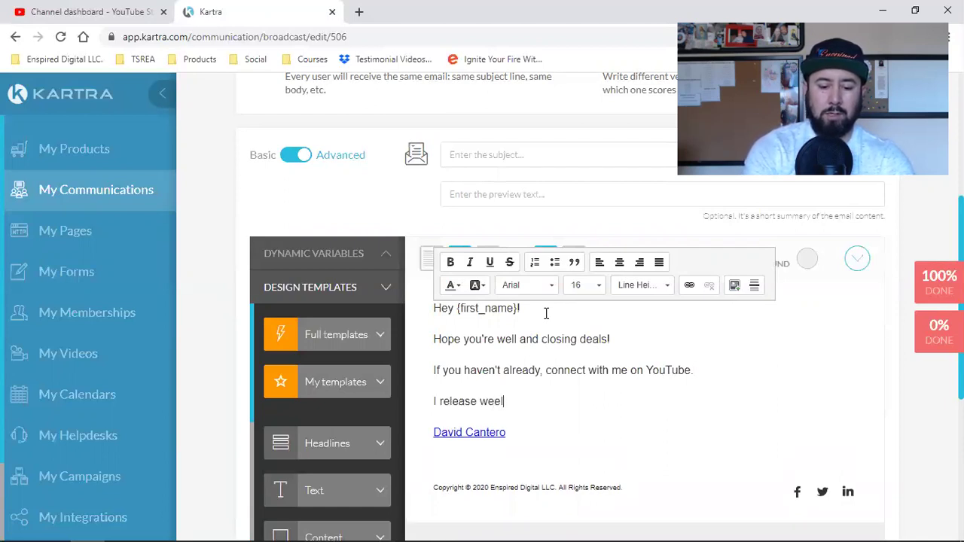
key(BackSpace)
text(kly video on Social Media Marketing)
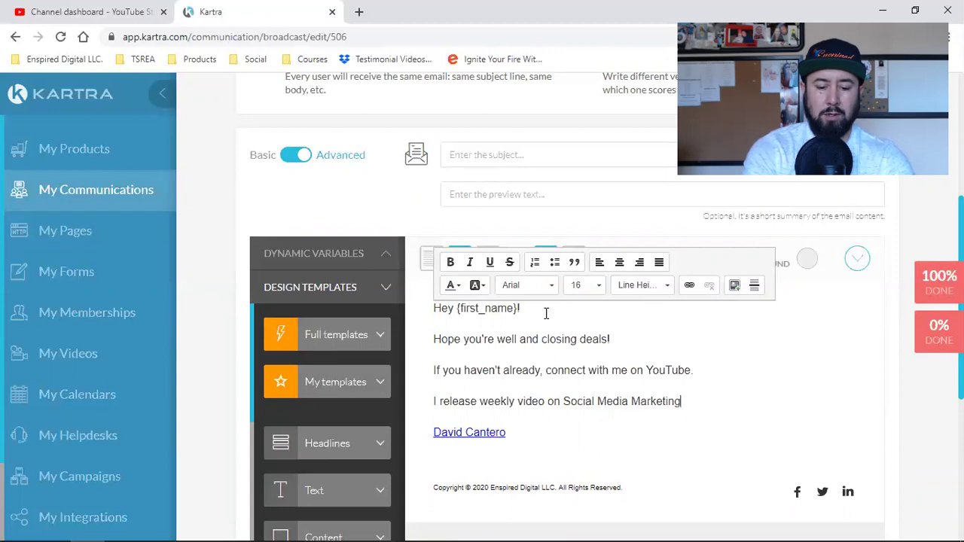
text( & Fac)
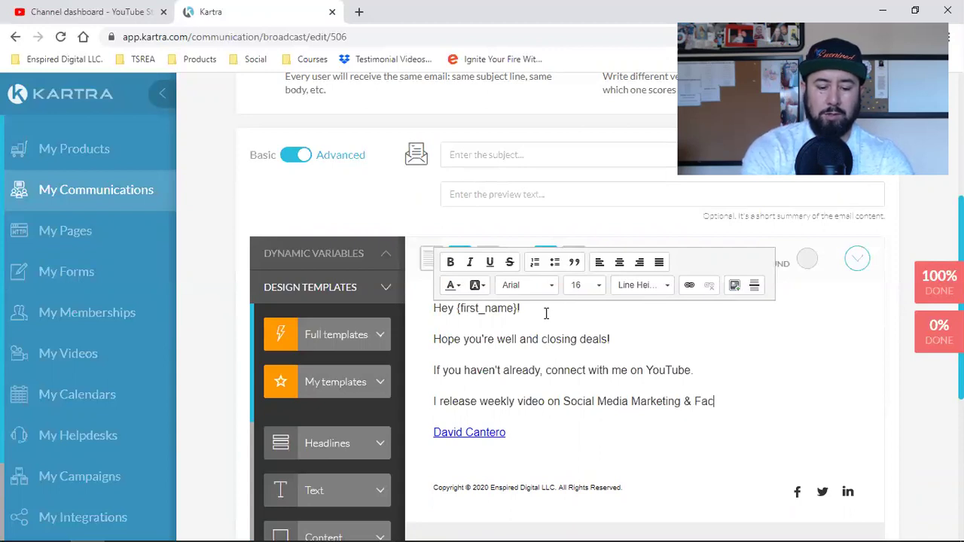
text(ebook Advertising.)
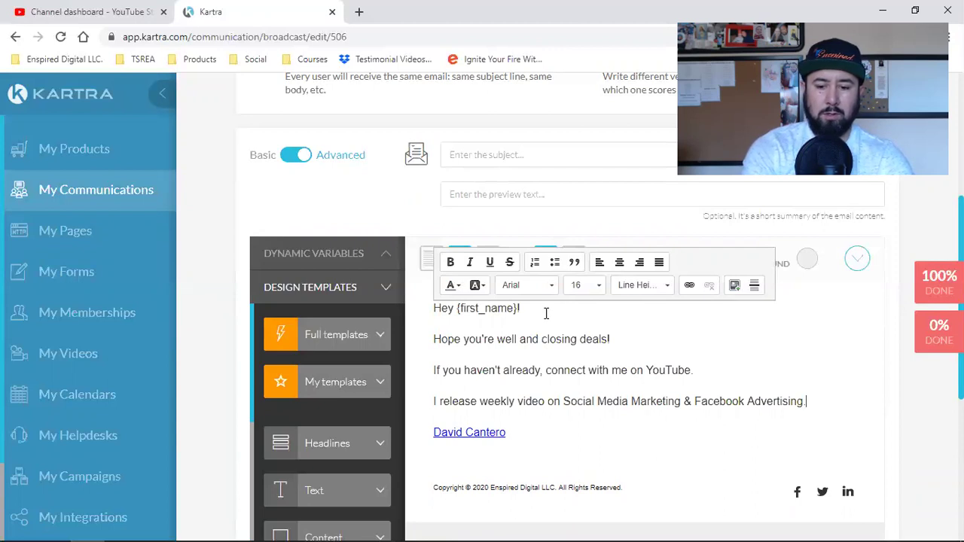
- Begin a new paragraph with "If there's anything you want to know that can help take your business to the next level in 2020,"
key(Return)
text(If there's anyth)
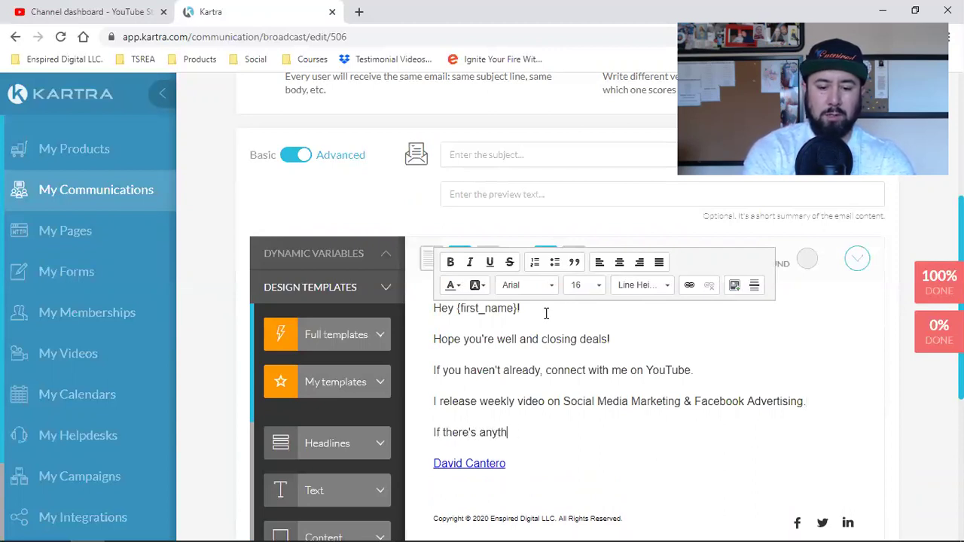
text(ing you want to know that can he)
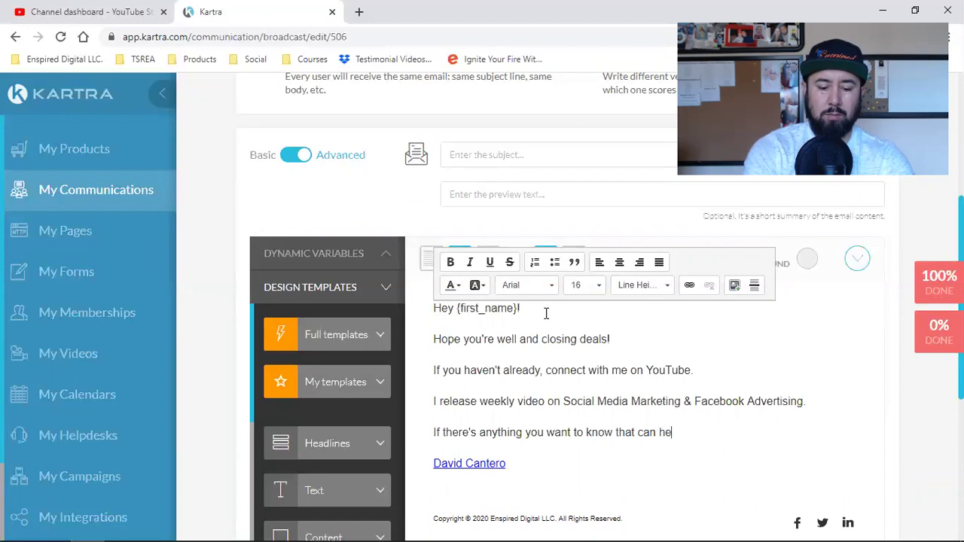
text(lp take your bu)
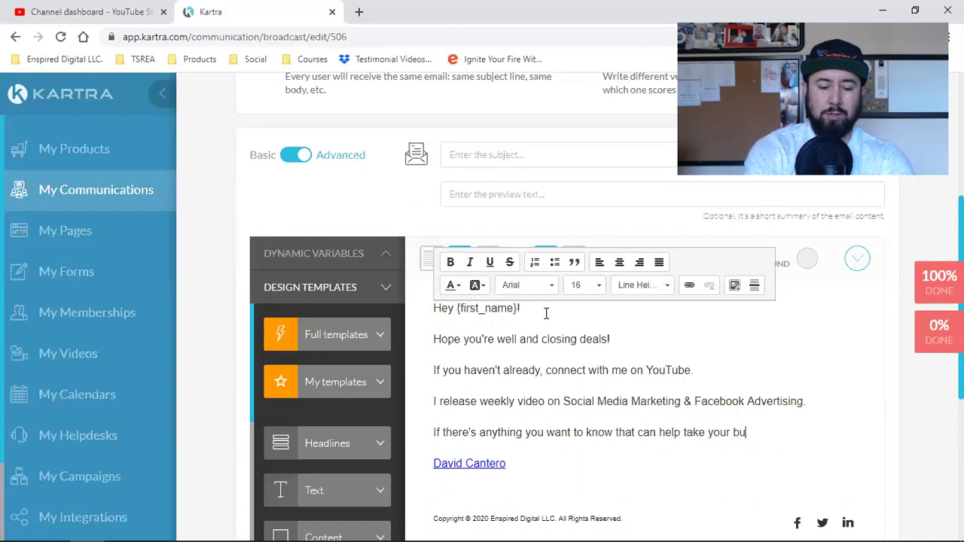
text(siness to the next level)
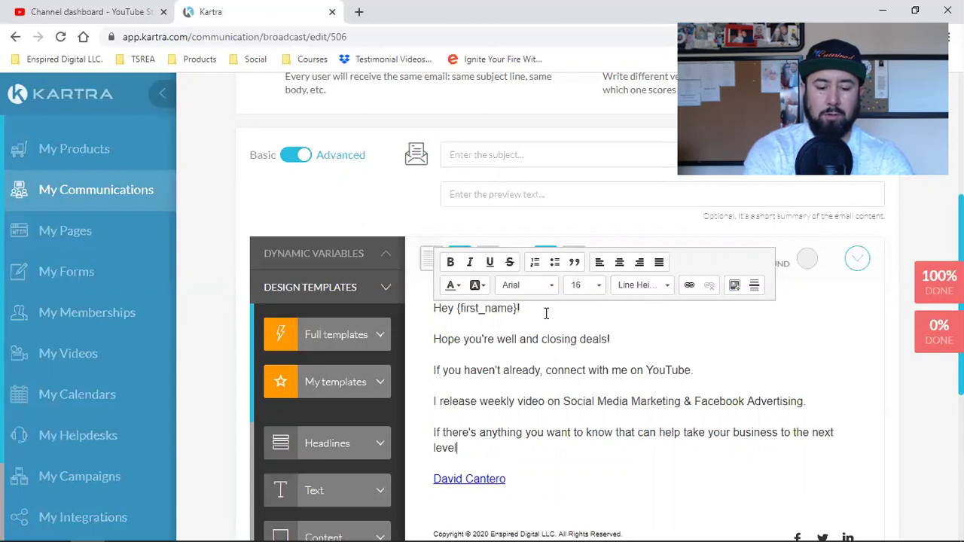
text( in 20)
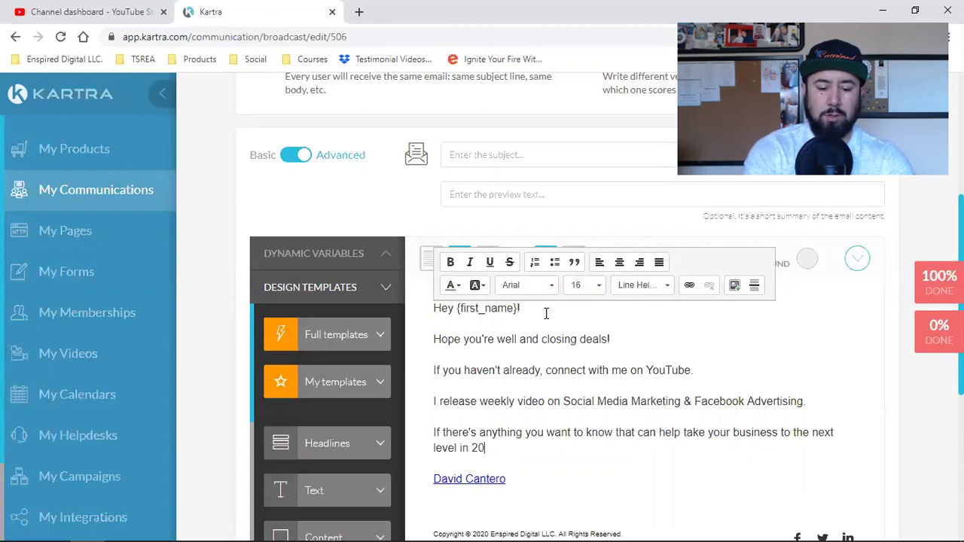
text(20, pl)
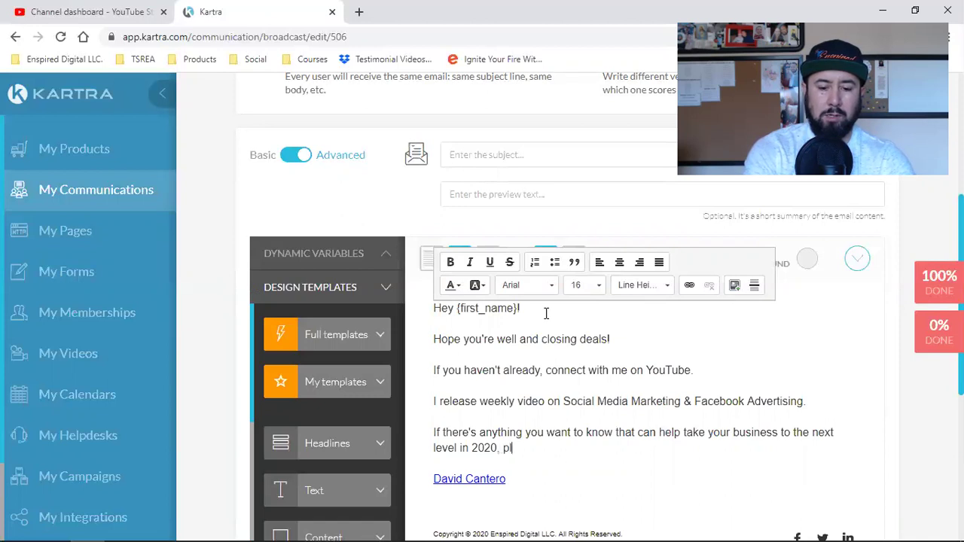
- Complete the paragraph with "please comment on any of my videos and I'll have a training up right away!"
text(ease comment on)
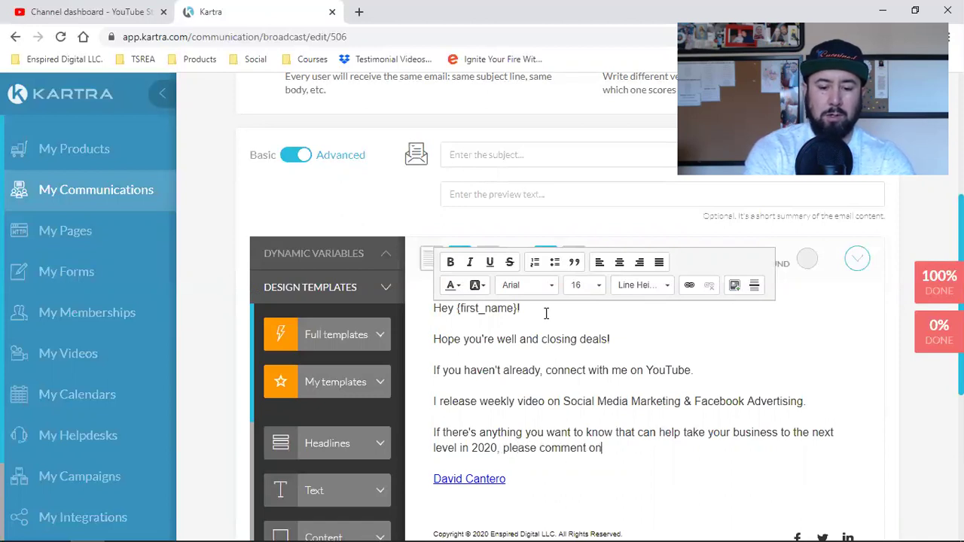
text( any of my videos ans)
key(BackSpace)
key(BackSpace)
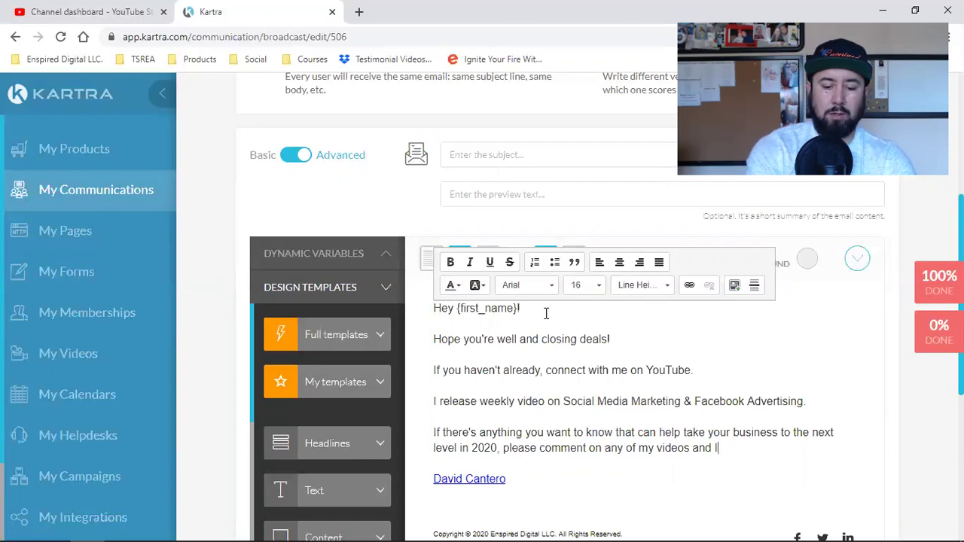
text(d I'll have a )
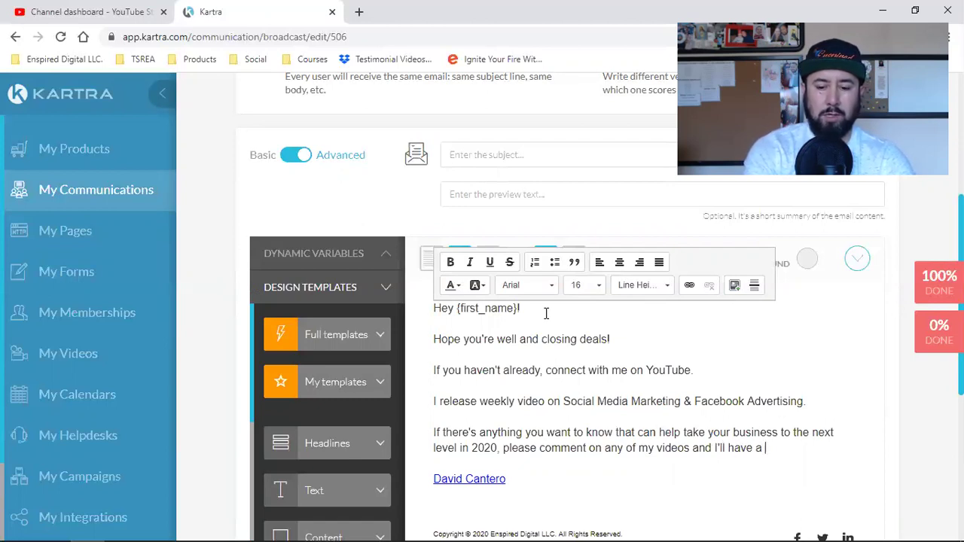
text(traini)
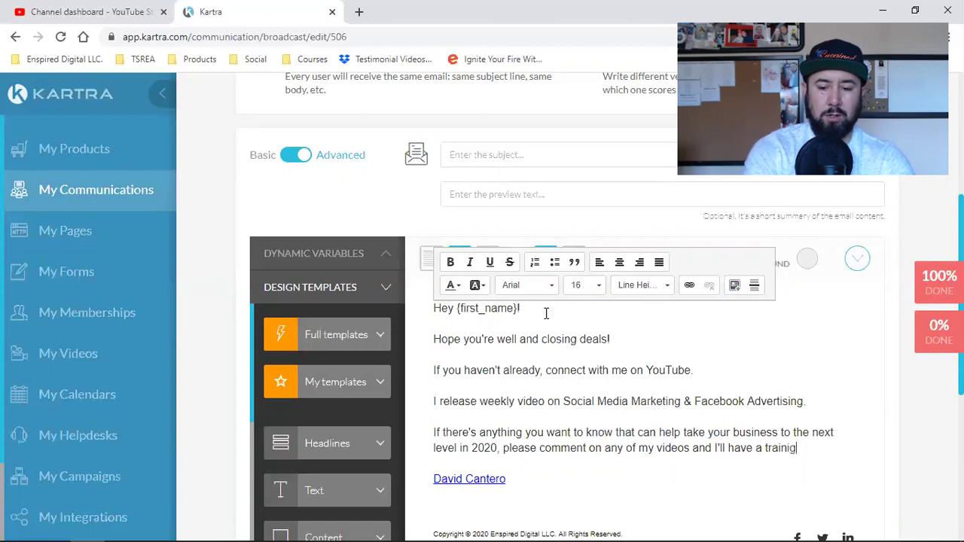
text(ng up rig)
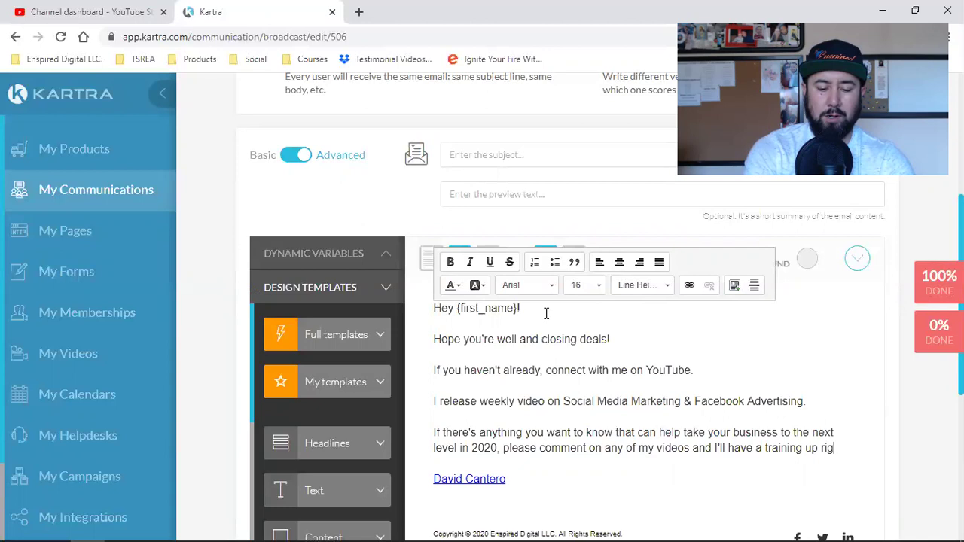
text(ht away)
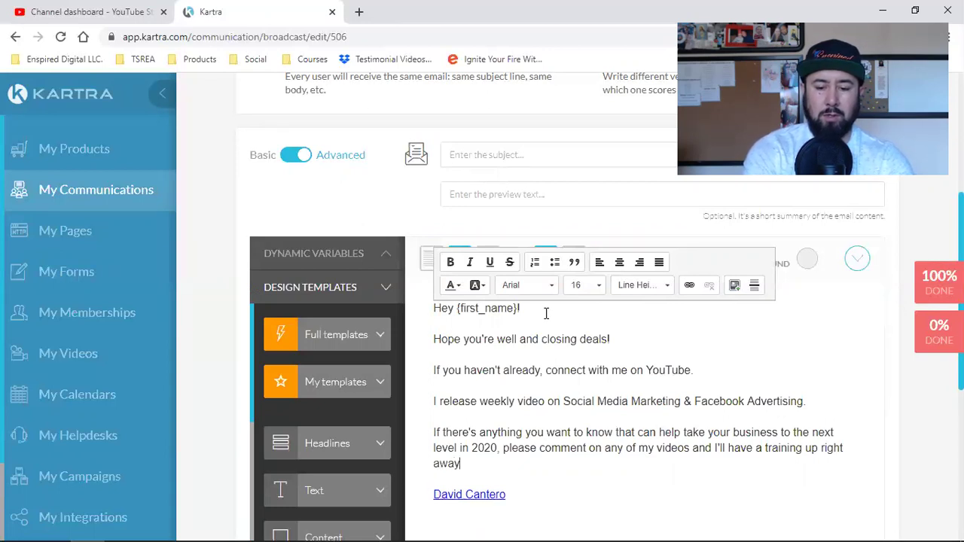
text(!)
- Add the call to action "Click here to subscribe!" as a separate paragraph above the signature link
key(Return)
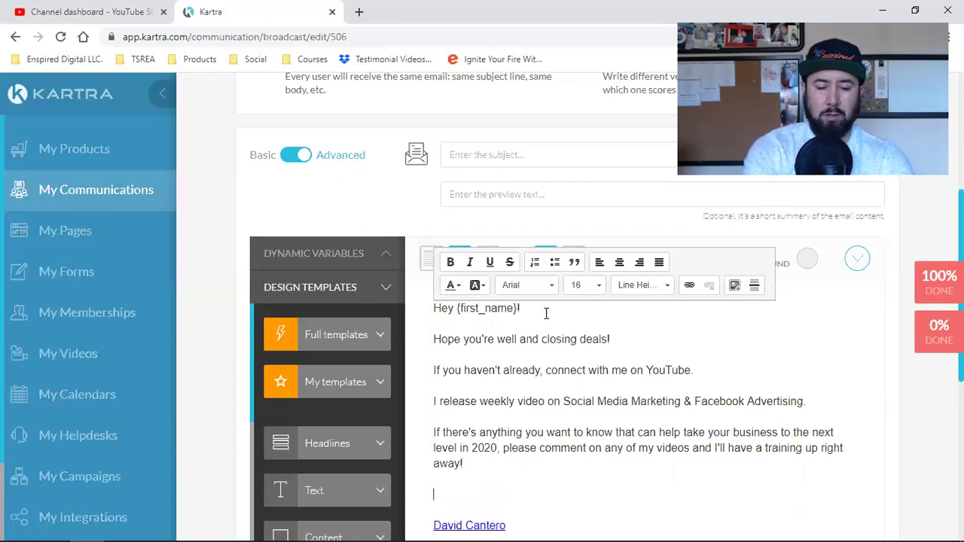
text(Click here)
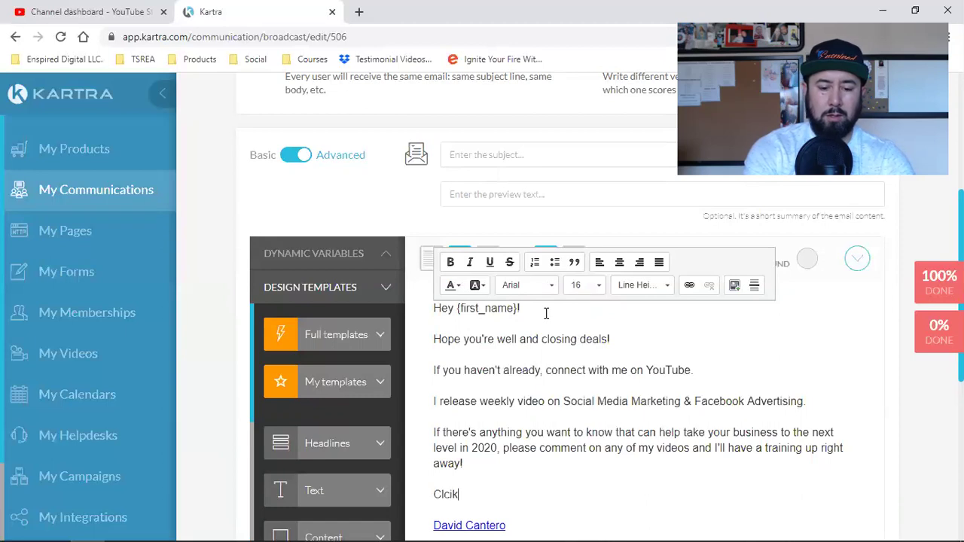
key(BackSpace)
key(BackSpace)
key(BackSpace)
key(BackSpace)
key(BackSpace)
key(BackSpace)
key(BackSpace)
text(ck here to subsc)
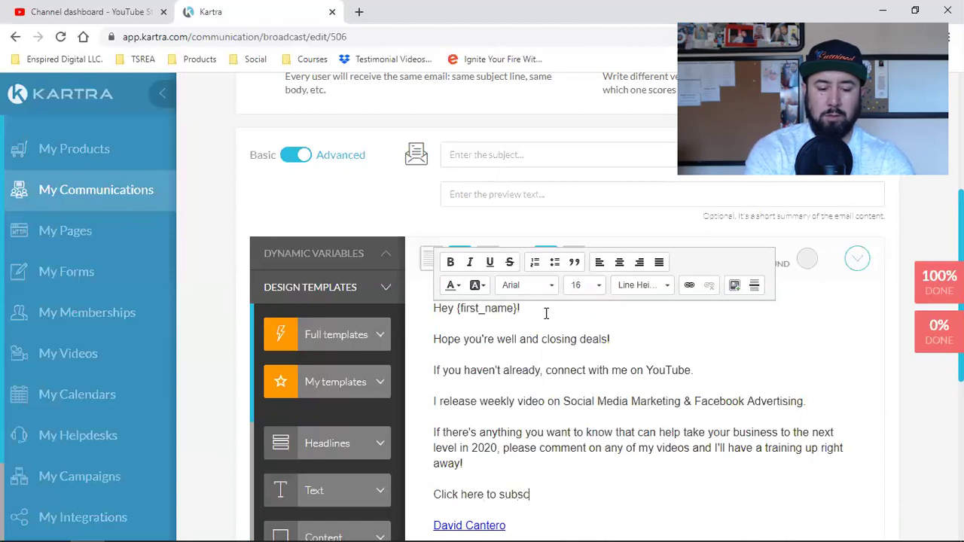
text(ribe!)
- Add the closing line "Cheers to your success in 2020!" between the call to action and the signature link
key(Return)
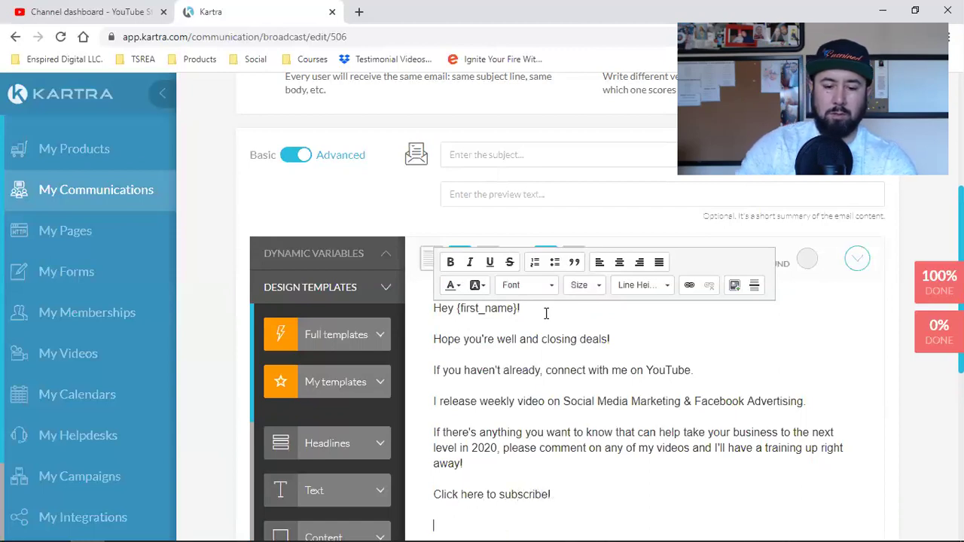
scroll(546, 313, down, 2)
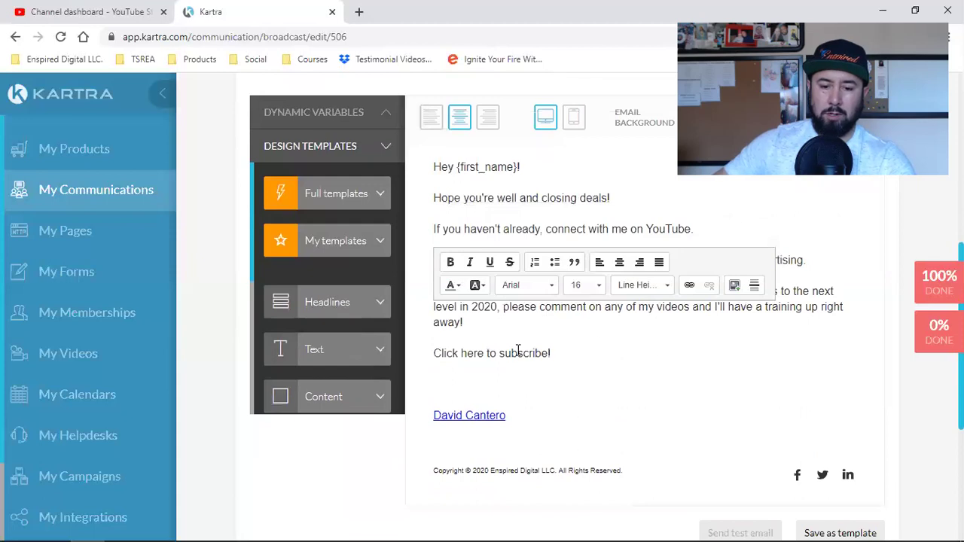
text(C)
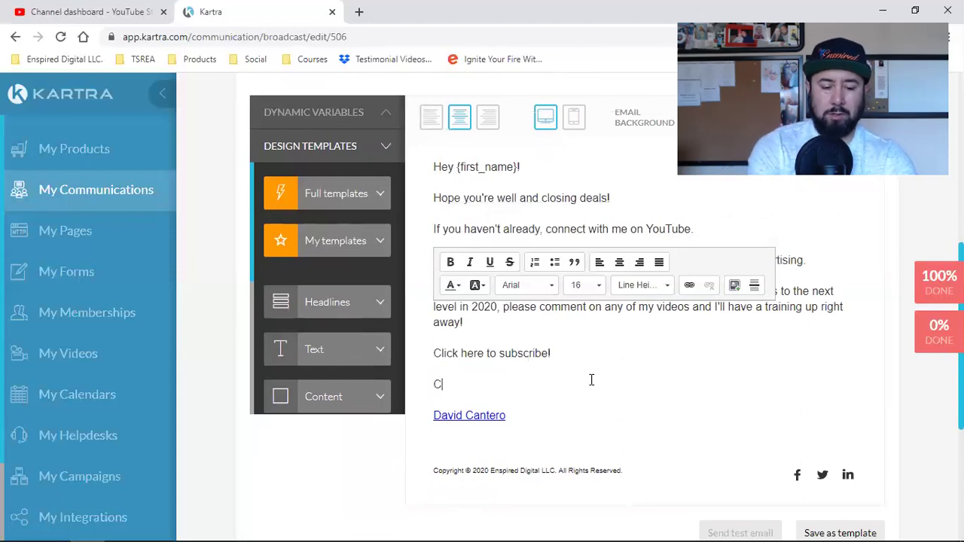
text(heers to your succ)
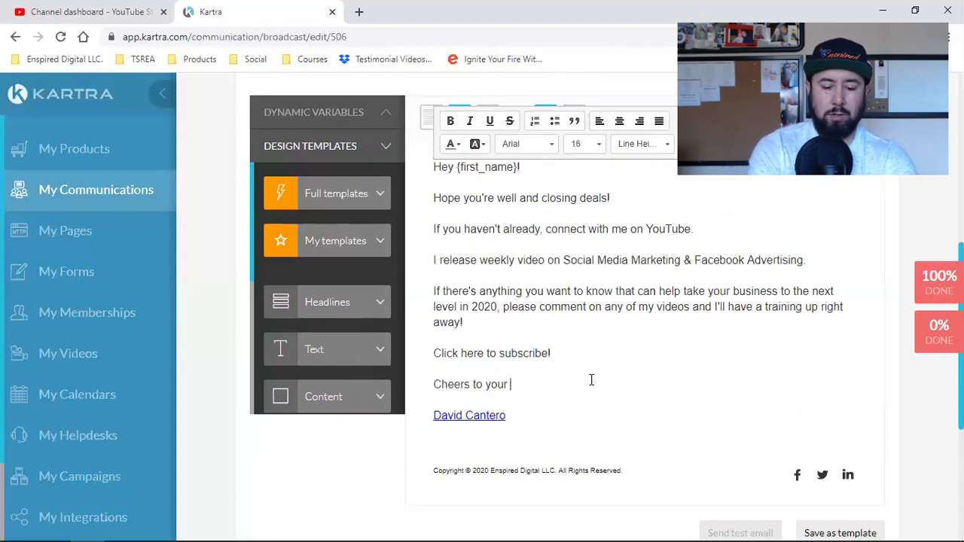
key(BackSpace)
key(BackSpace)
text(cess in 2020!)
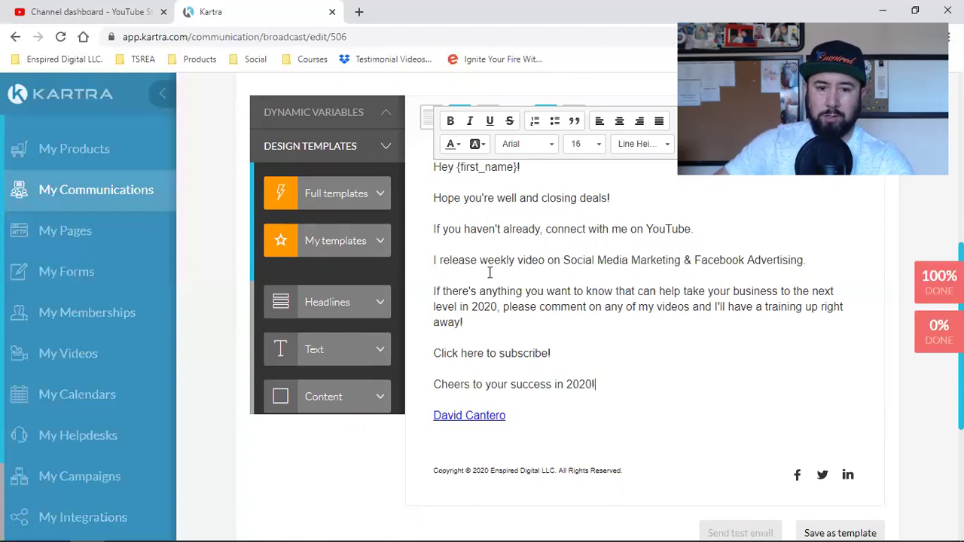
- Open enspireddigital.tv in a new browser tab to load the YouTube channel's subscription confirmation page
click(357, 12)
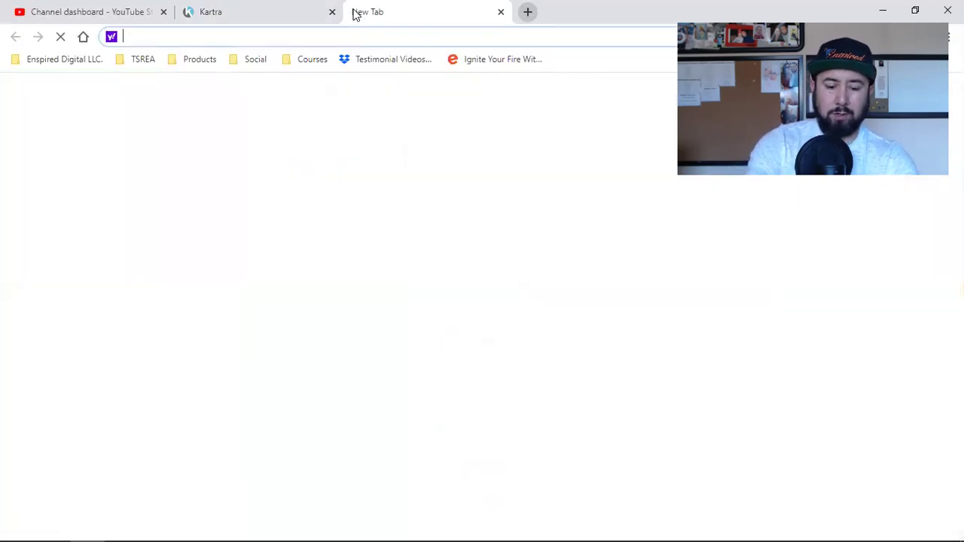
text(en)
key(End)
key(BackSpace)
key(BackSpace)
key(BackSpace)
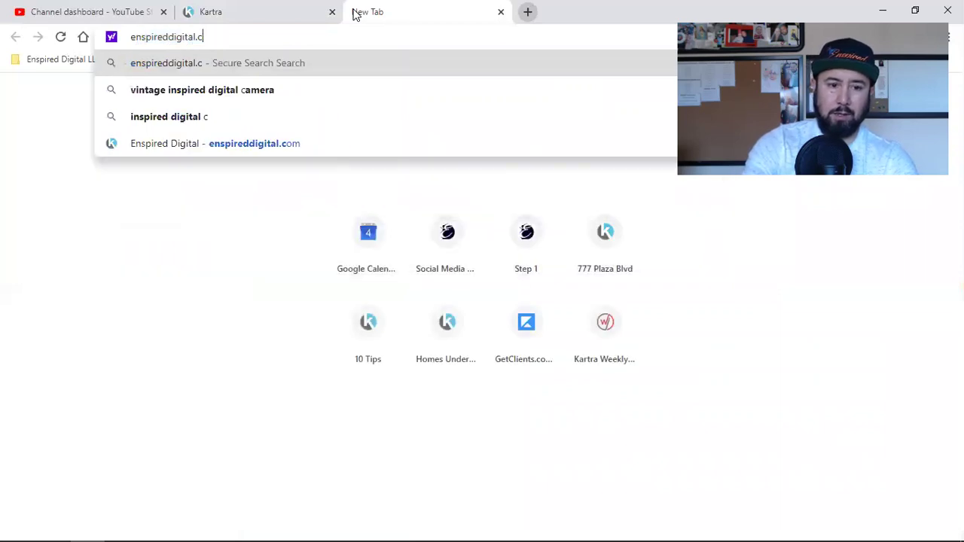
text(tv)
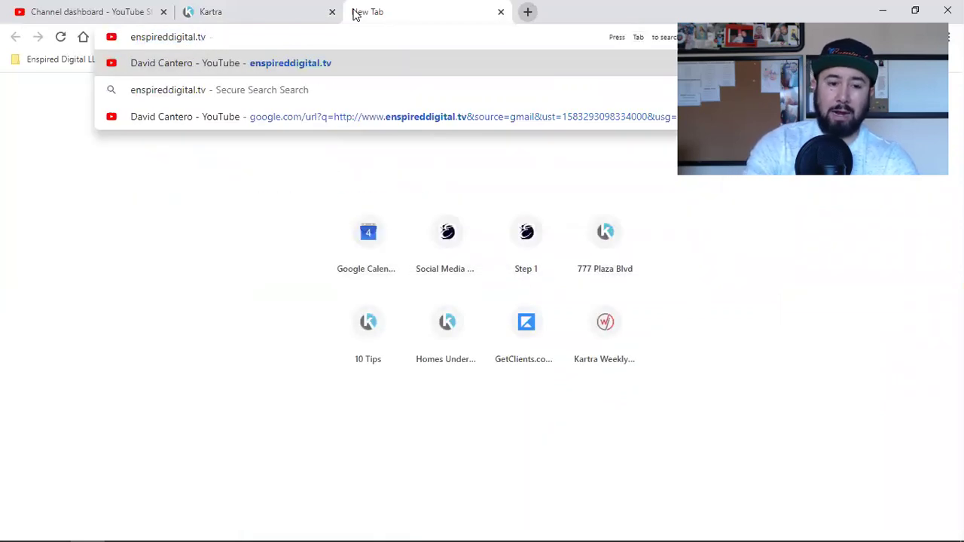
key(Return)
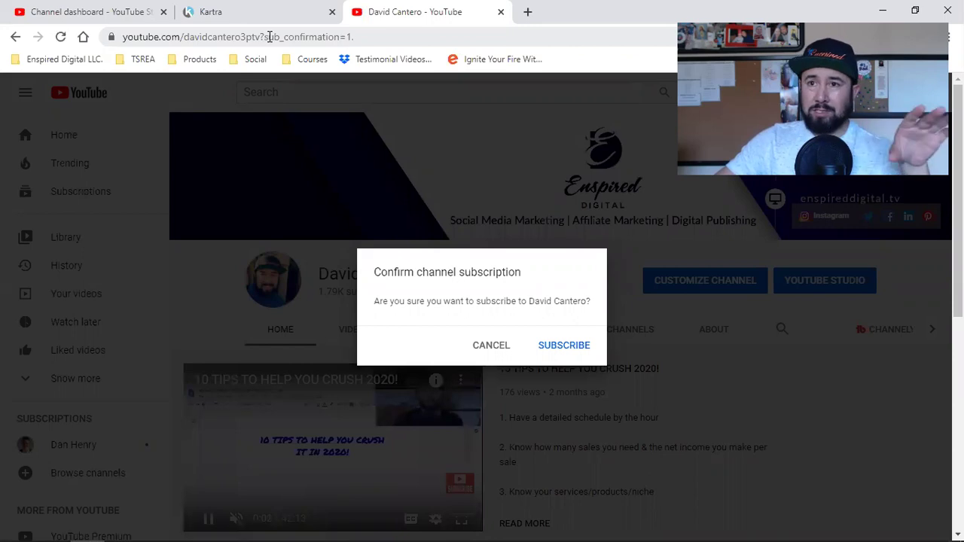
- Copy the channel's full YouTube URL ending in ?sub_confirmation=1
double_click(269, 36)
triple_click(268, 36)
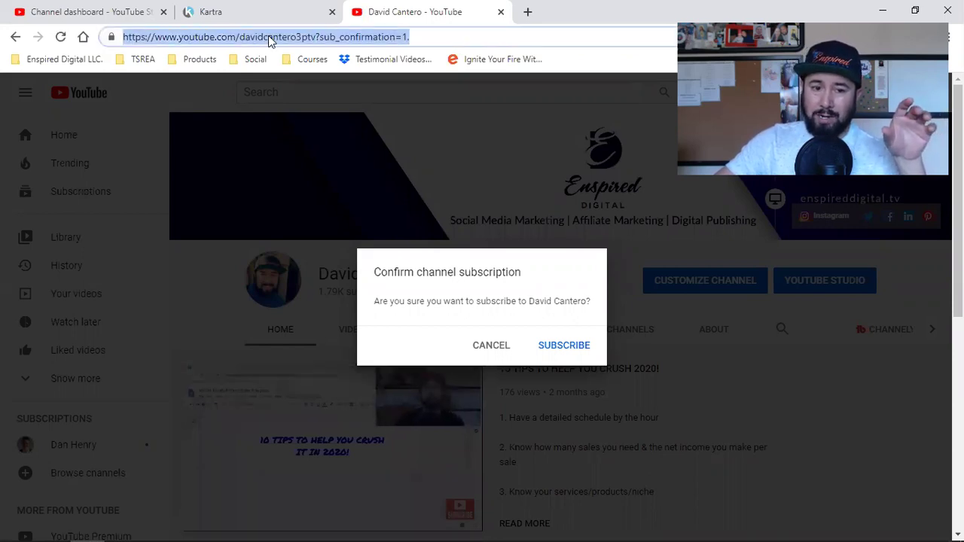
double_click(268, 35)
triple_click(268, 35)
right_click(268, 35)
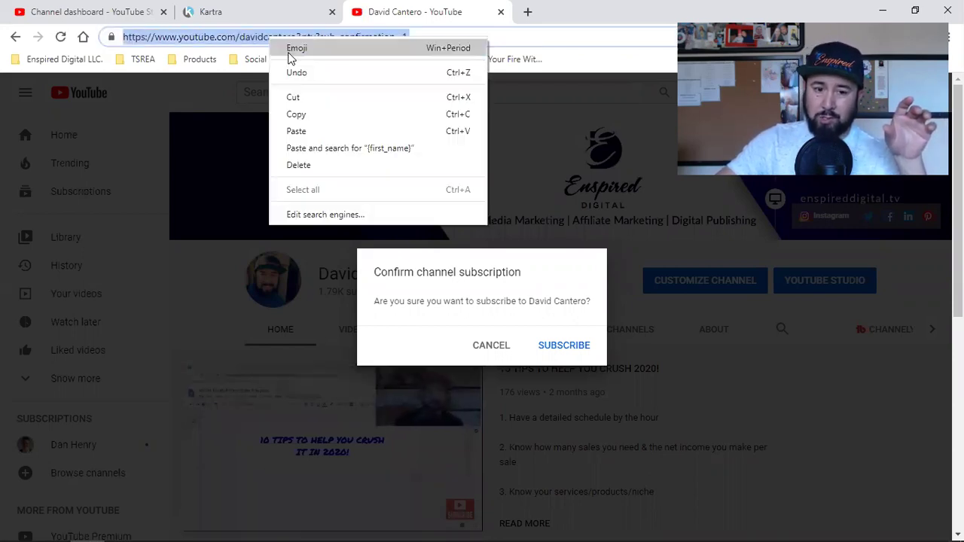
click(301, 117)
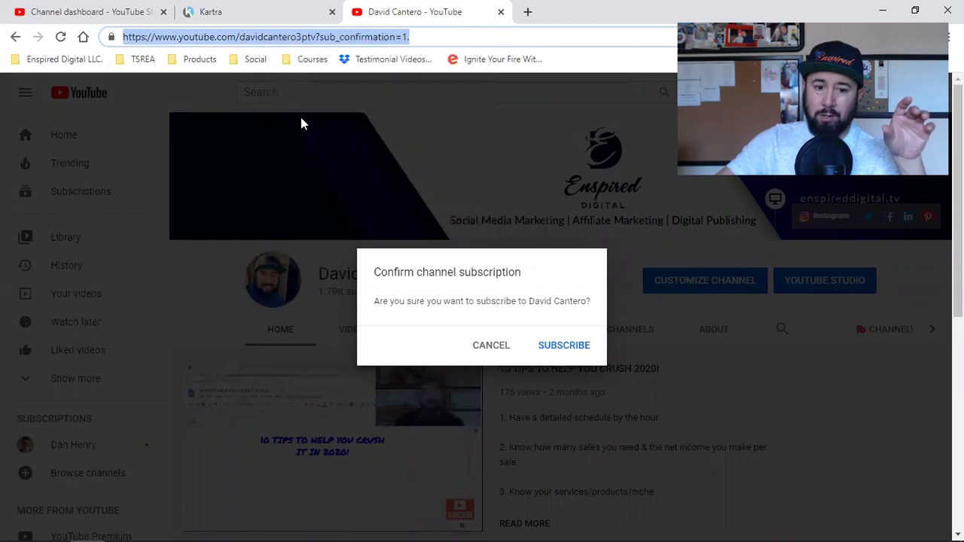
click(268, 9)
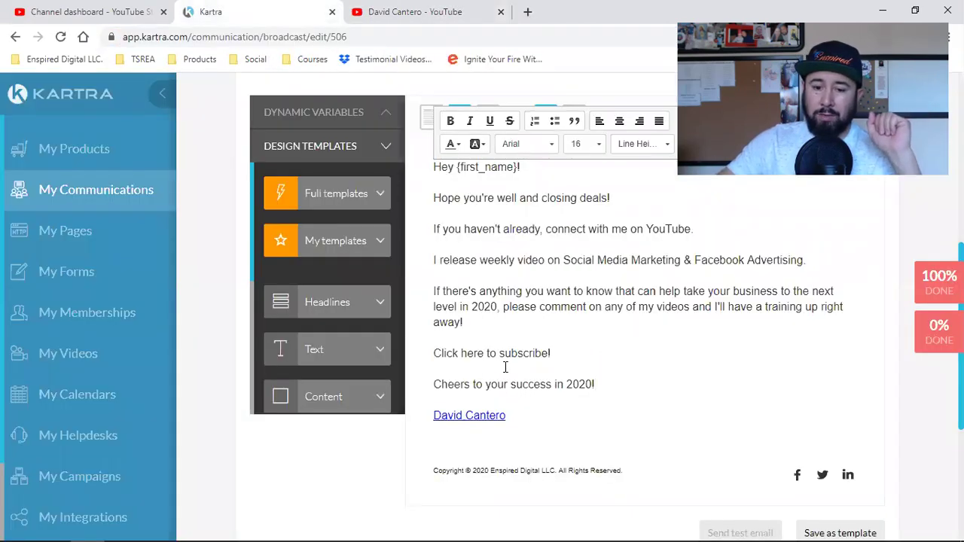
click(365, 10)
click(234, 9)
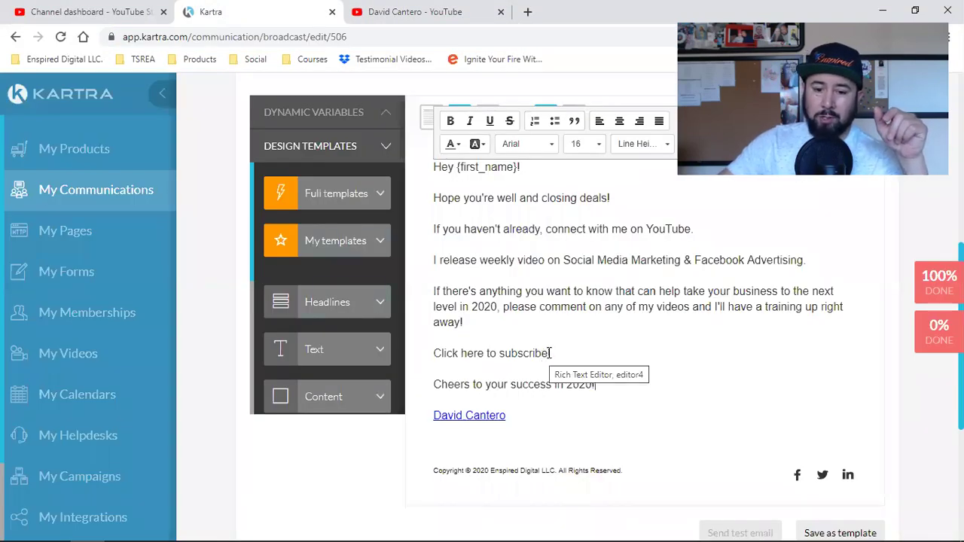
drag(552, 352, 433, 352)
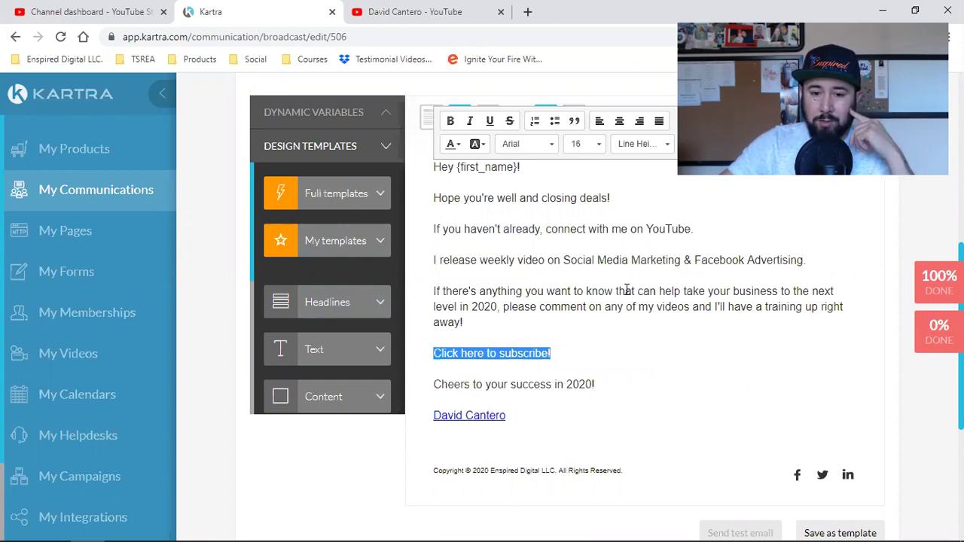
click(452, 122)
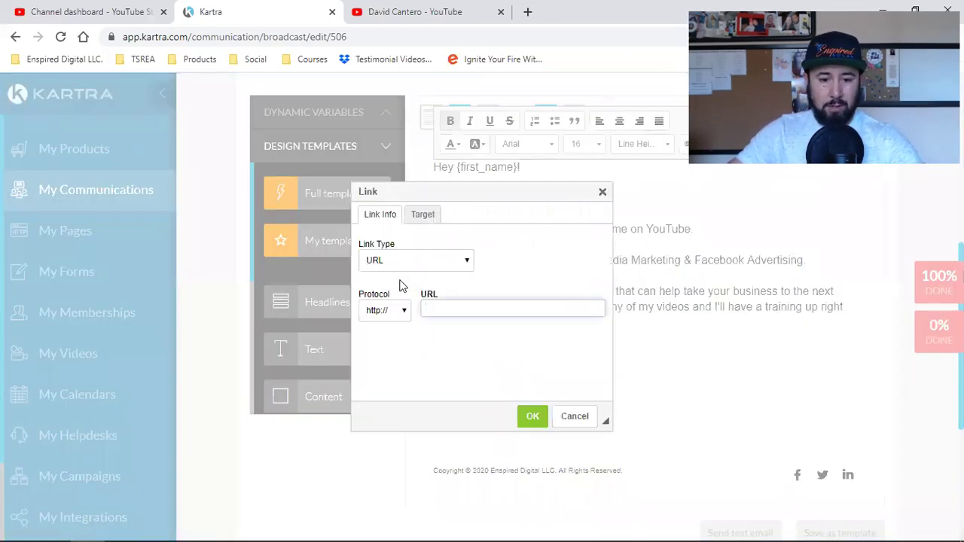
key(ctrl+v)
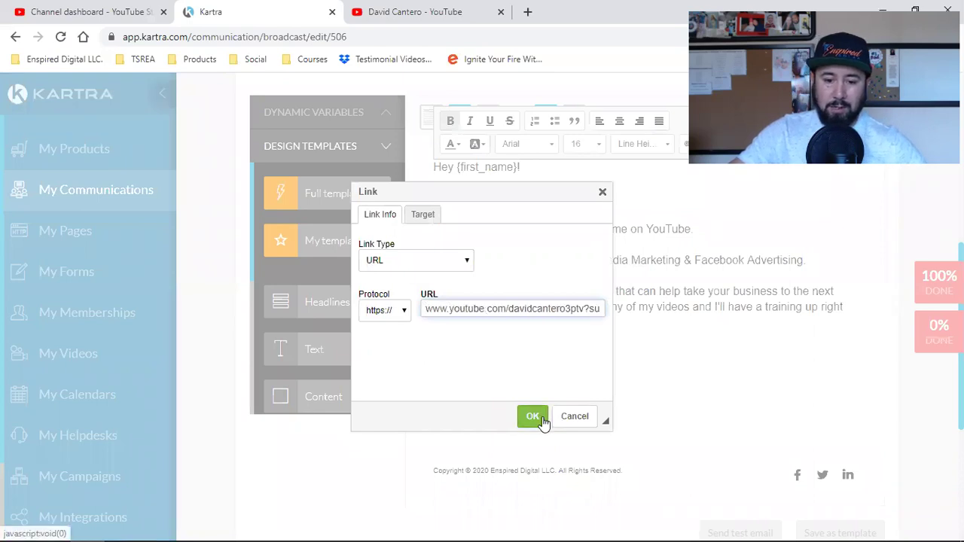
click(531, 415)
click(594, 350)
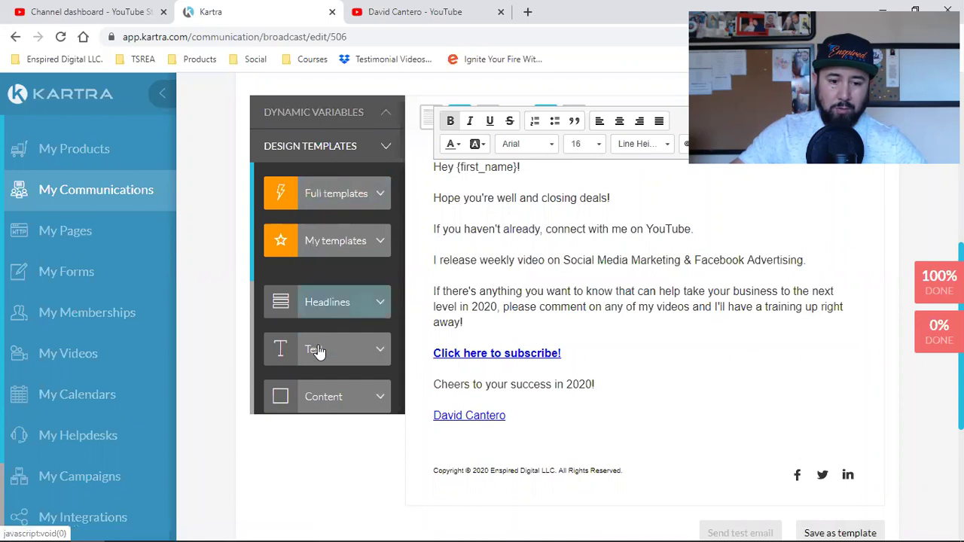
- Insert a single image block from the Images design templates below the signature link in the email body
scroll(320, 352, down, 3)
scroll(319, 352, down, 1)
click(343, 191)
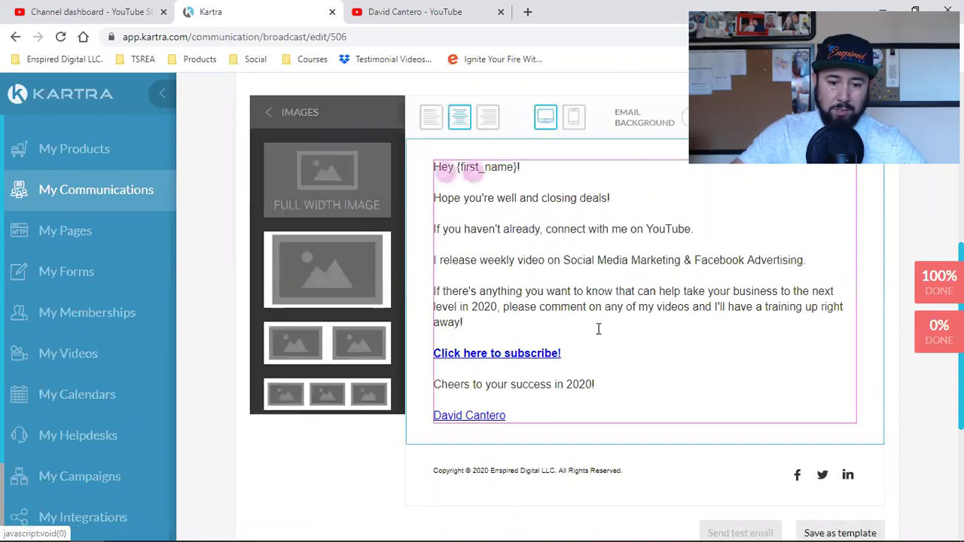
mouse_move(311, 266)
mouse_down()
mouse_move(590, 463)
mouse_move(612, 510)
mouse_move(607, 463)
mouse_move(618, 432)
mouse_up()
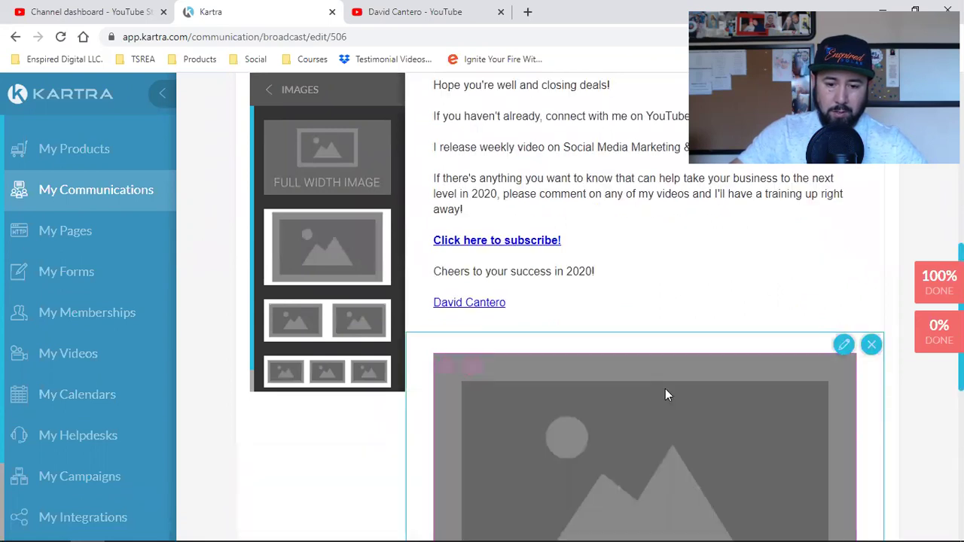
- Go to Canva in a new tab and open the existing "how to run facebook conversion ads" design for editing
click(530, 10)
text(can)
key(Return)
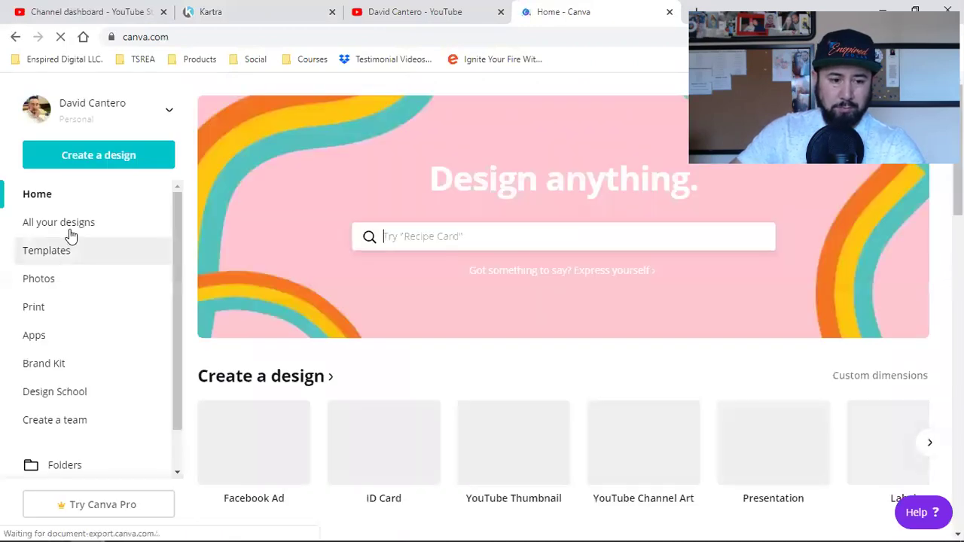
click(69, 235)
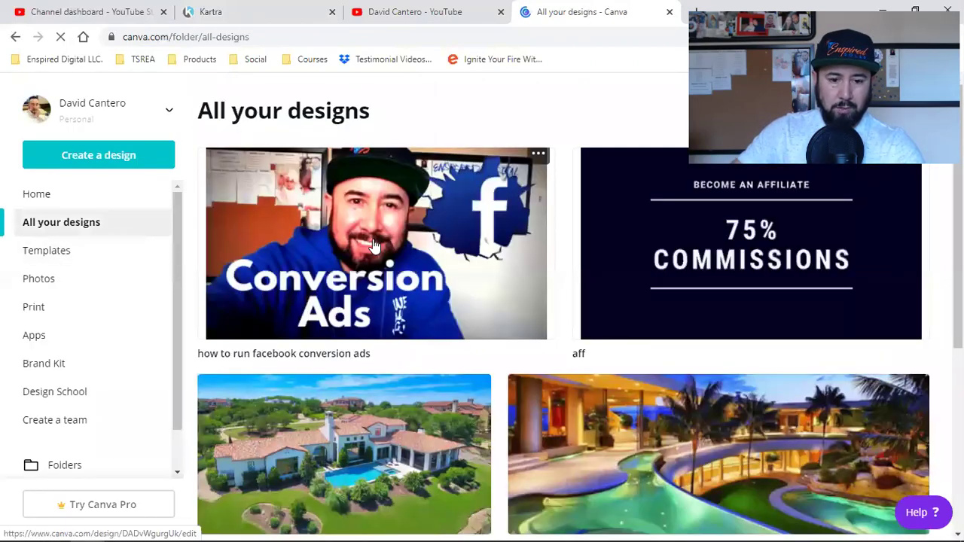
click(372, 241)
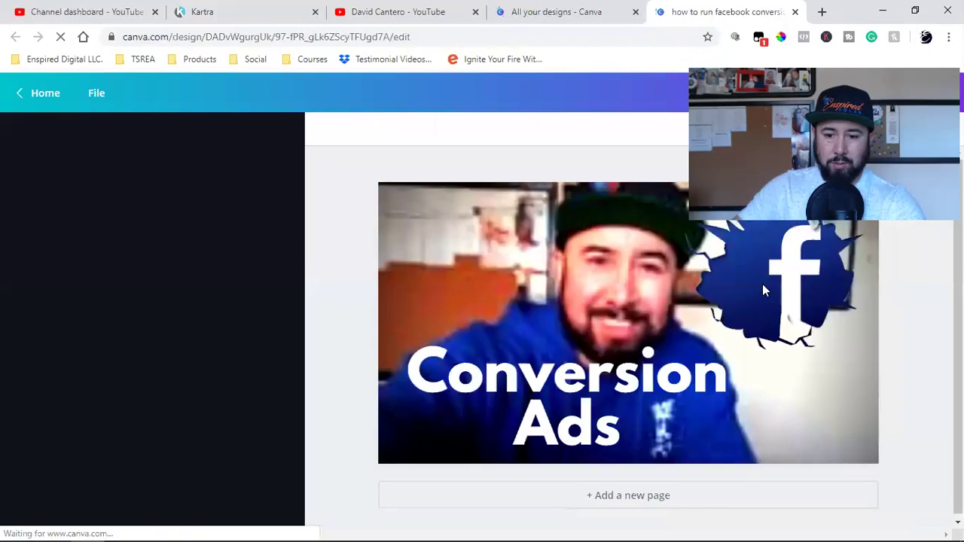
- Delete the Facebook logo graphic from the thumbnail and select the "Conversion Ads" text box
click(762, 284)
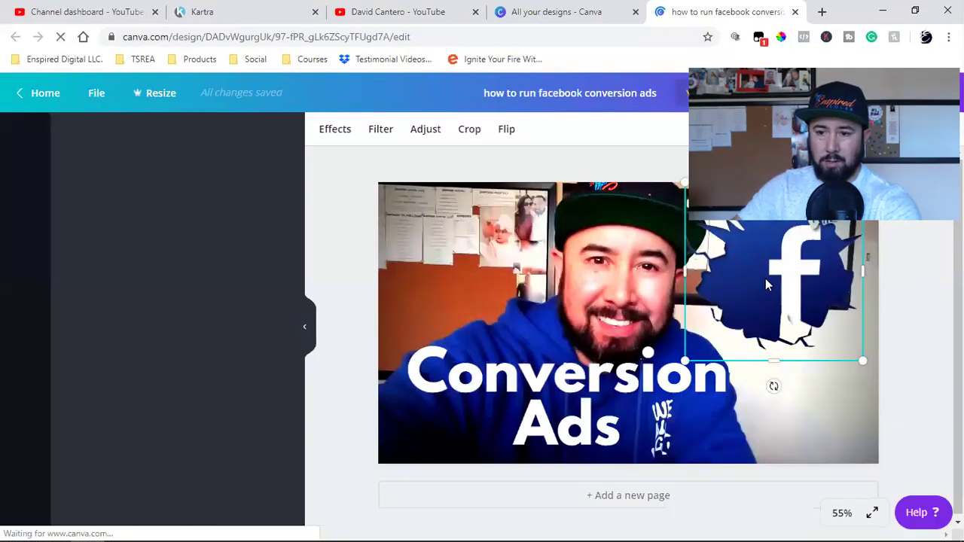
key(Delete)
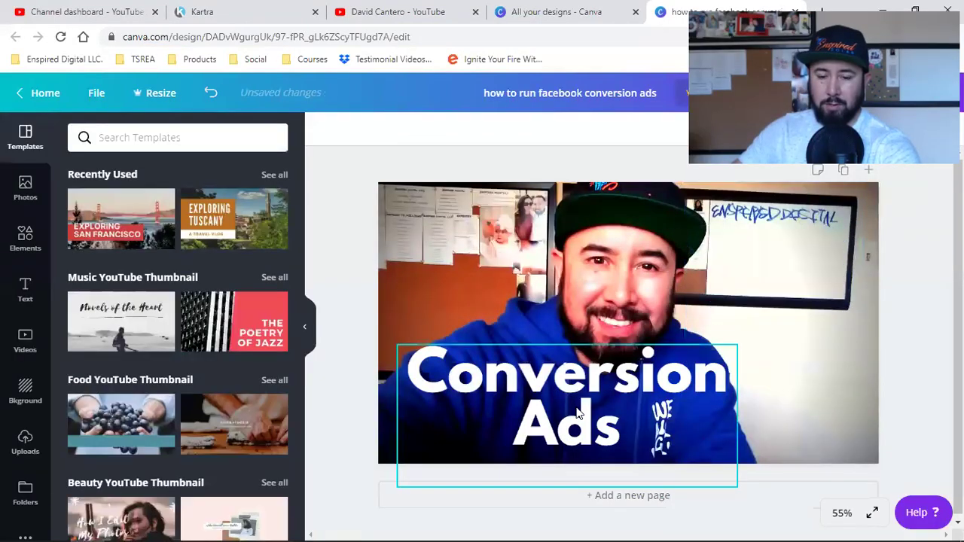
click(593, 444)
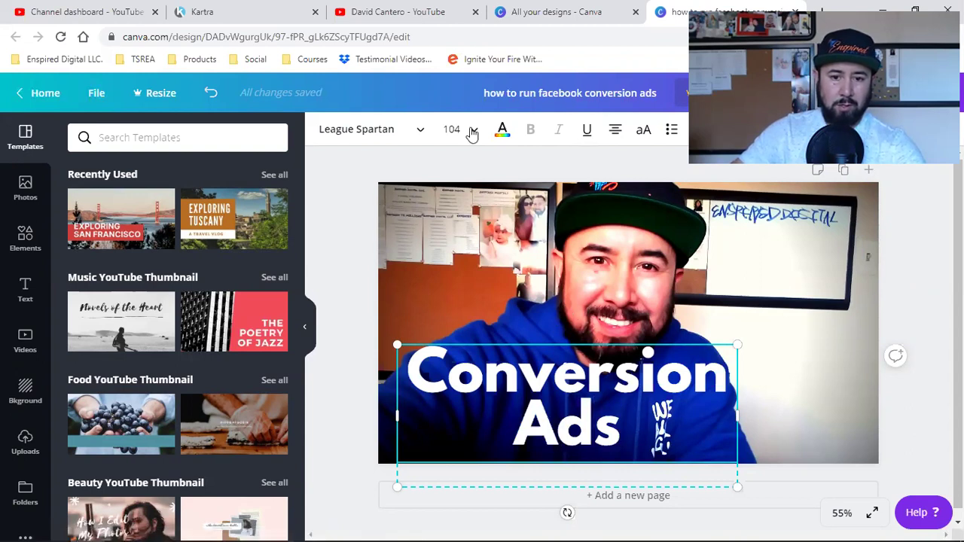
- Make a copy of the "how to run facebook conversion ads" design and close the original's open editor
click(551, 10)
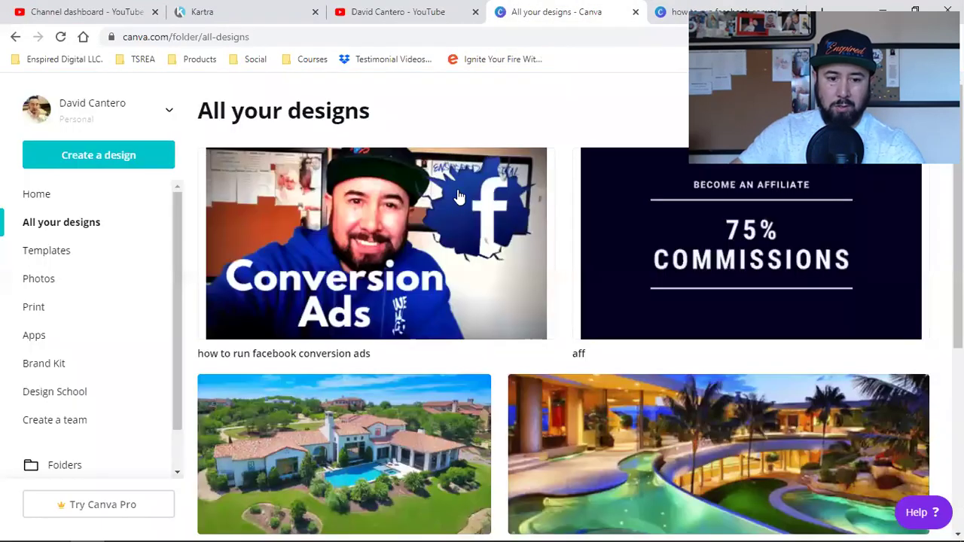
click(538, 165)
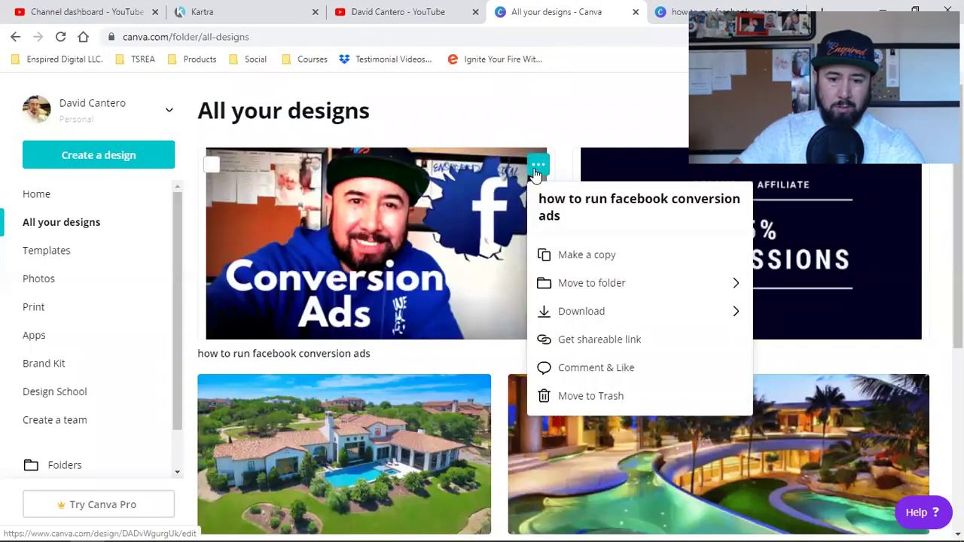
click(602, 258)
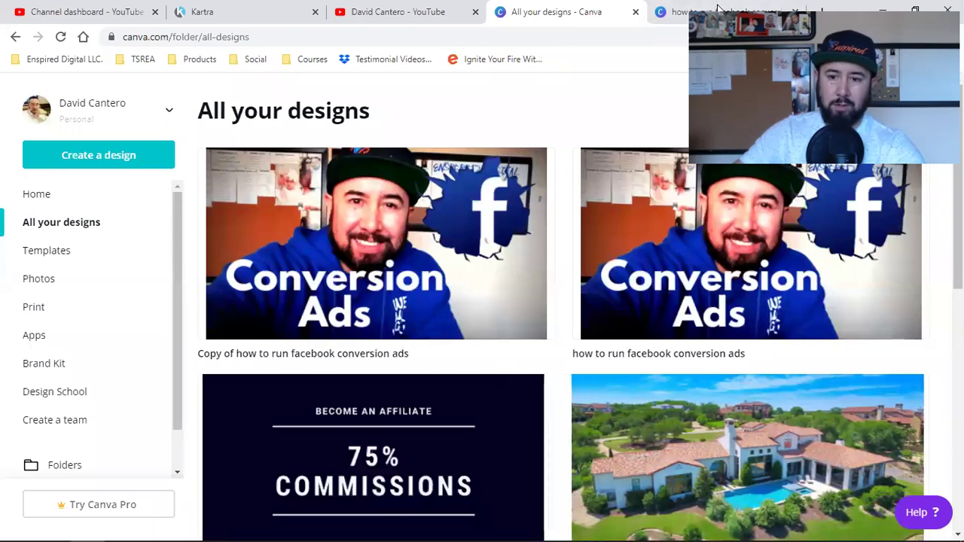
click(795, 12)
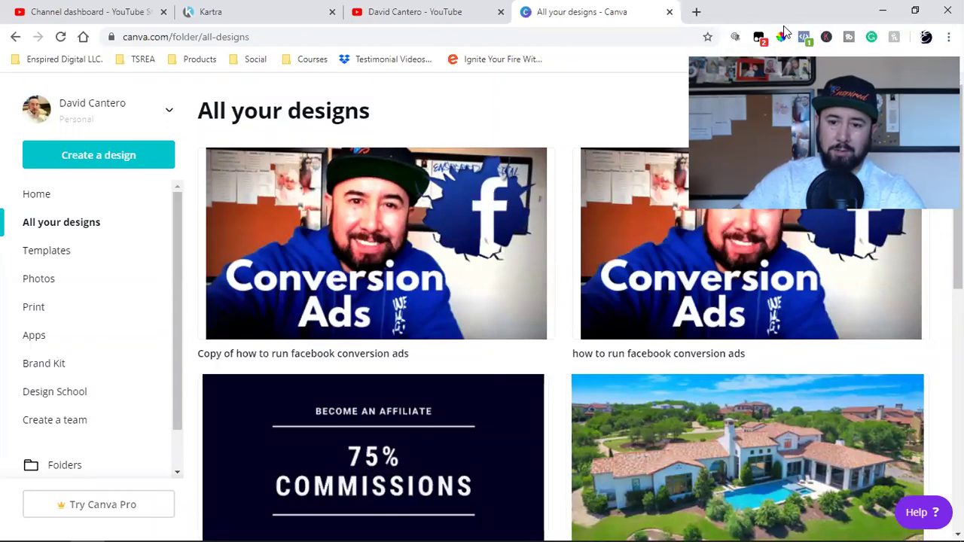
- Reopen the original "how to run facebook conversion ads" design and clear its "Conversion Ads" text
click(652, 255)
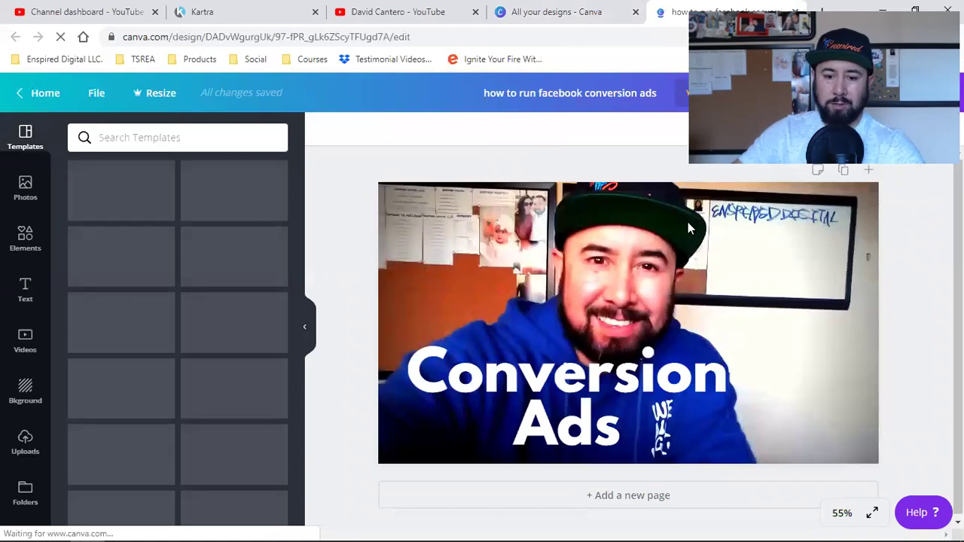
double_click(555, 385)
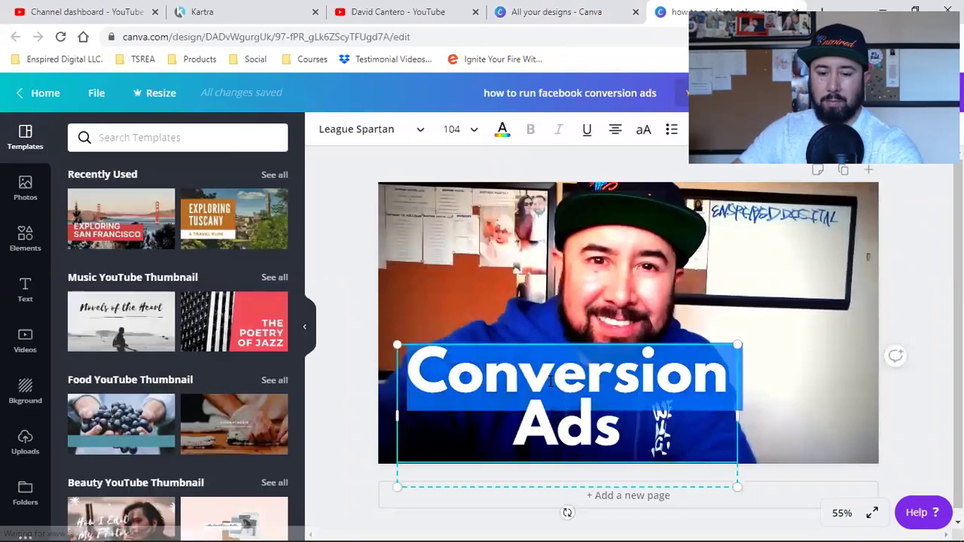
key(BackSpace)
key(ctrl+a)
key(BackSpace)
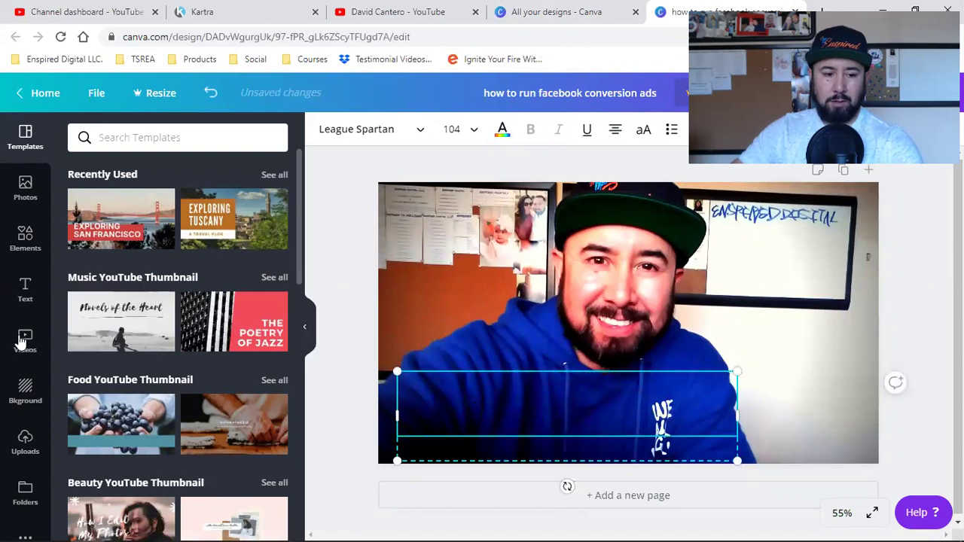
- Search the photo library for "youtube" and add the Subscribe button image with the hand cursor to the thumbnail
click(27, 443)
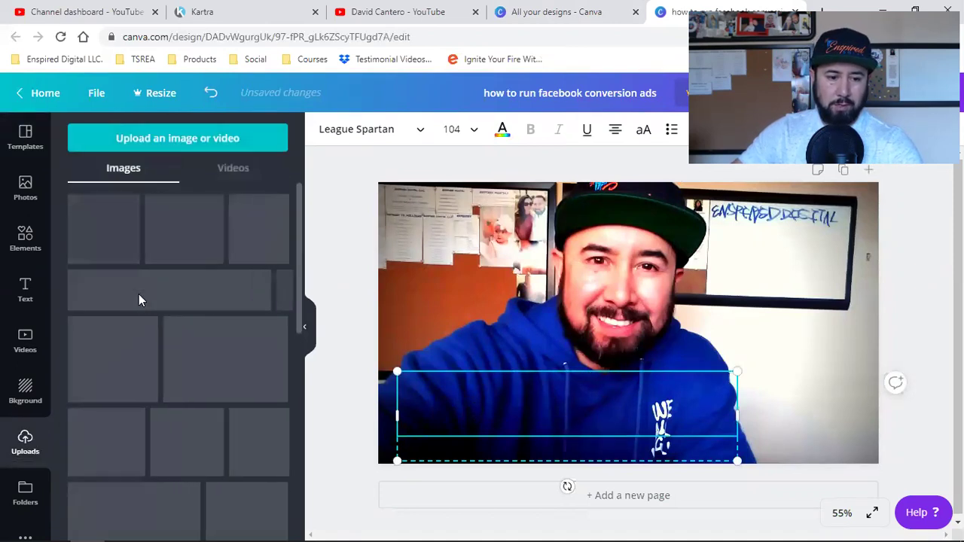
scroll(157, 320, down, 5)
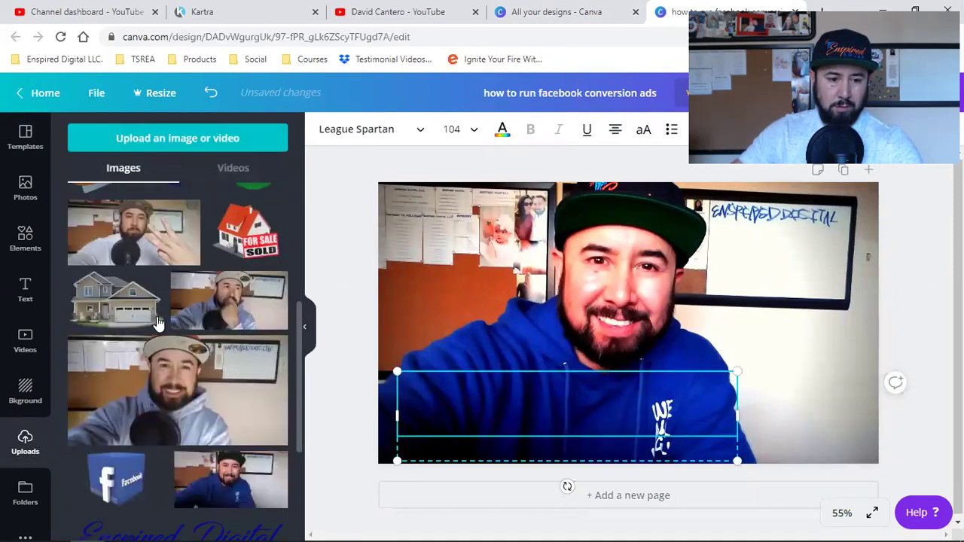
scroll(155, 301, up, 5)
click(37, 188)
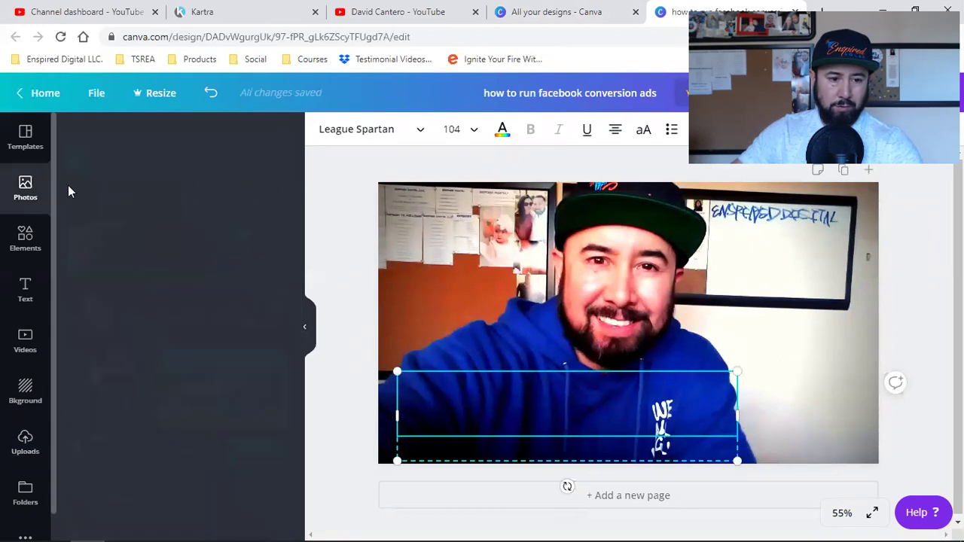
click(171, 142)
text(youtube)
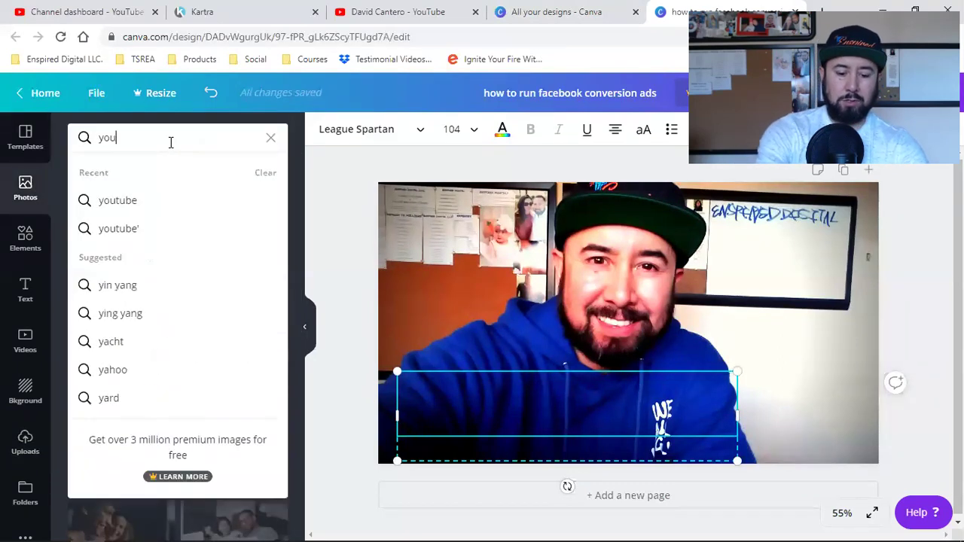
key(Return)
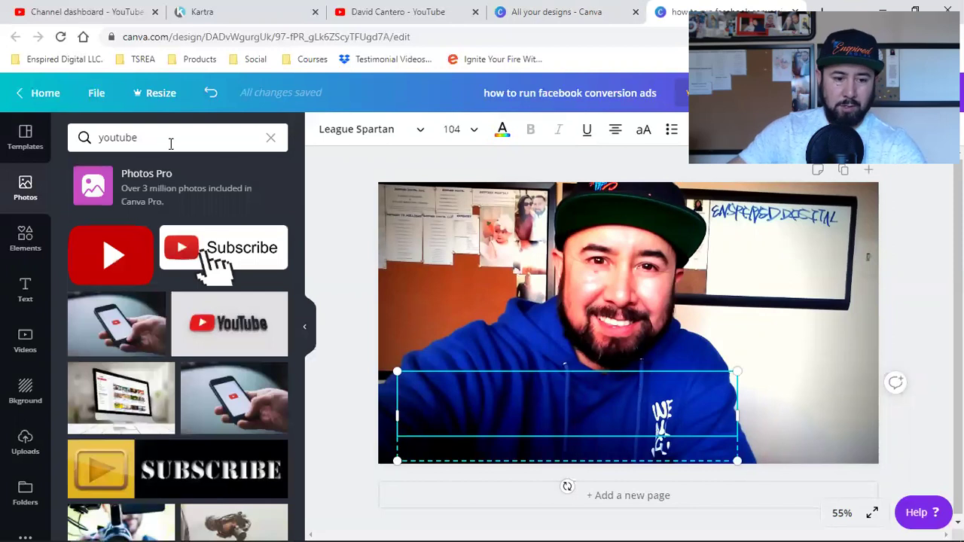
click(225, 248)
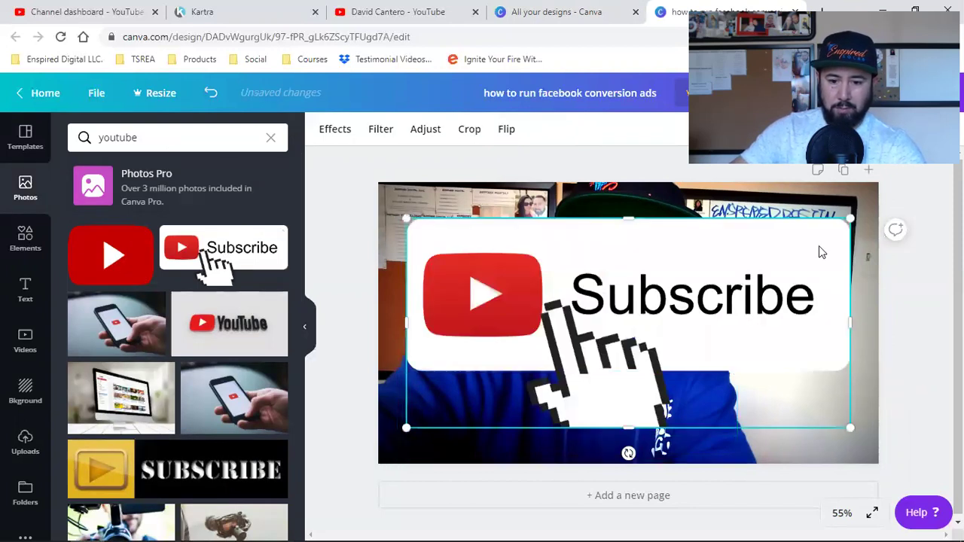
- Shrink the Subscribe image to under half the thumbnail's width and place it in the thumbnail's lower-right corner
drag(811, 245, 689, 342)
drag(534, 370, 706, 393)
drag(648, 363, 707, 390)
drag(764, 423, 702, 385)
drag(828, 435, 868, 460)
drag(783, 393, 778, 404)
click(926, 323)
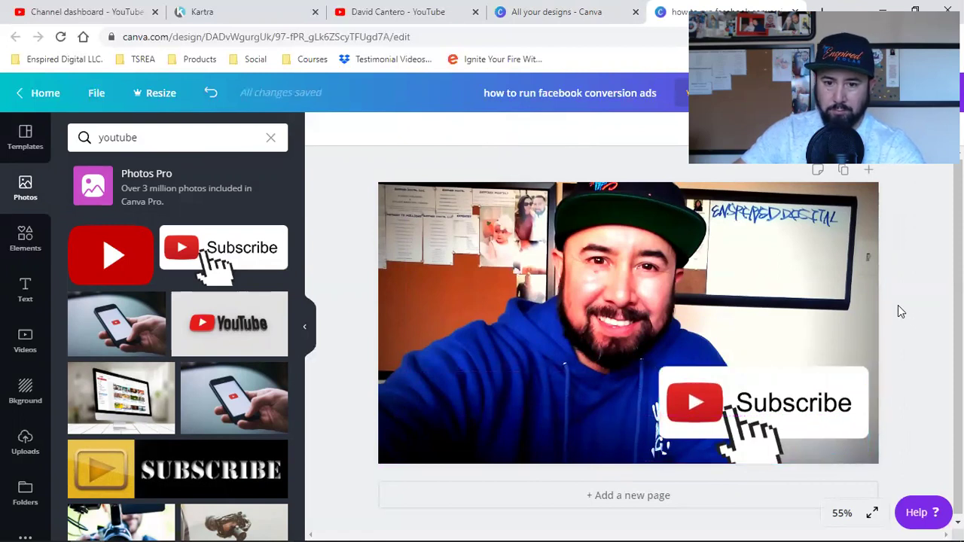
- Rename the thumbnail design to "yt"
click(572, 95)
text(t)
key(BackSpace)
text(yt)
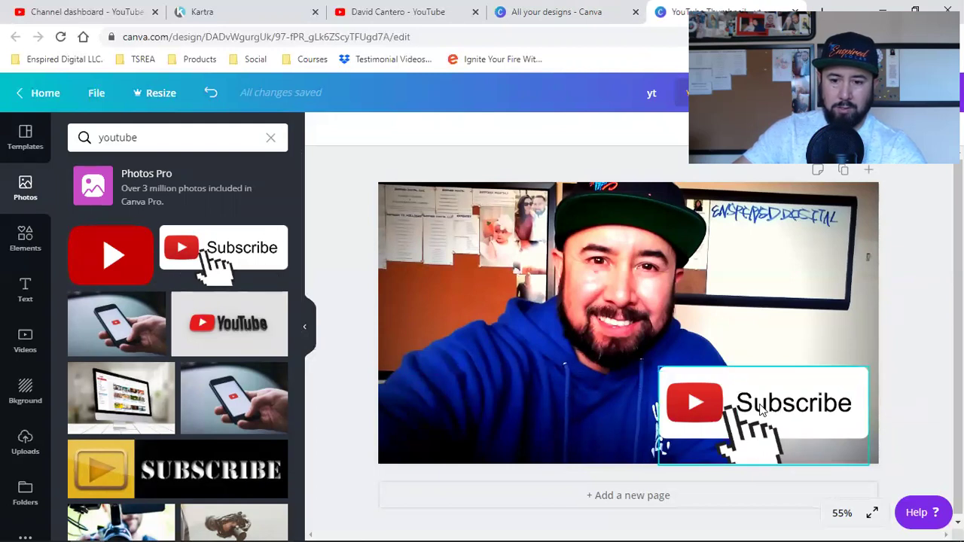
- Try a smaller Subscribe image in the thumbnail's upper-right corner, over the whiteboard
drag(763, 272, 768, 226)
drag(667, 286, 716, 265)
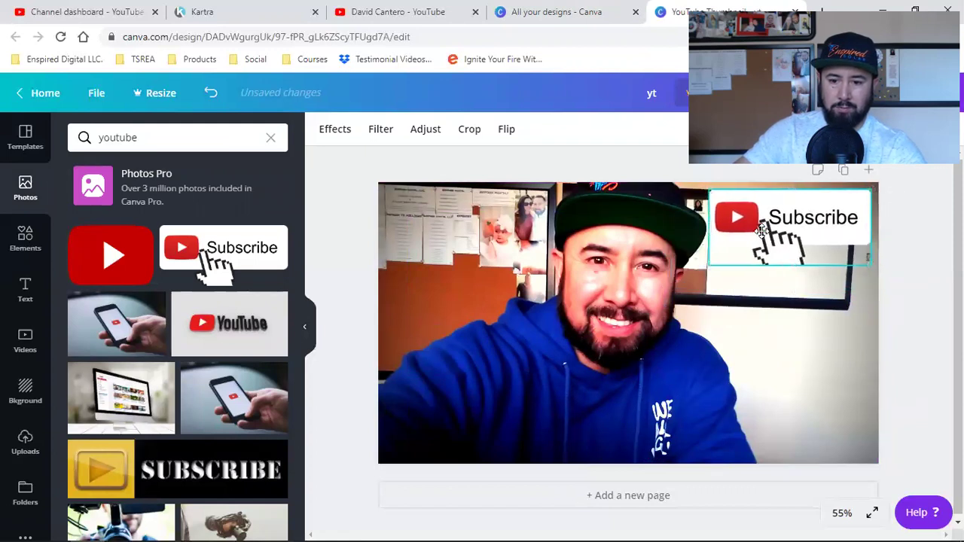
click(896, 268)
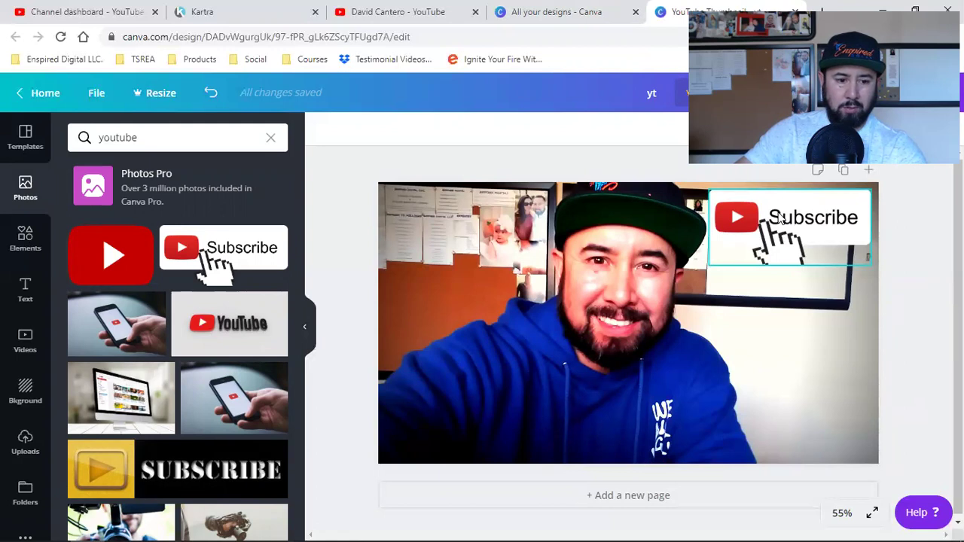
- Move the Subscribe image back to the thumbnail's lower-right corner and enlarge it to about two-fifths of the thumbnail's width
drag(781, 218, 753, 371)
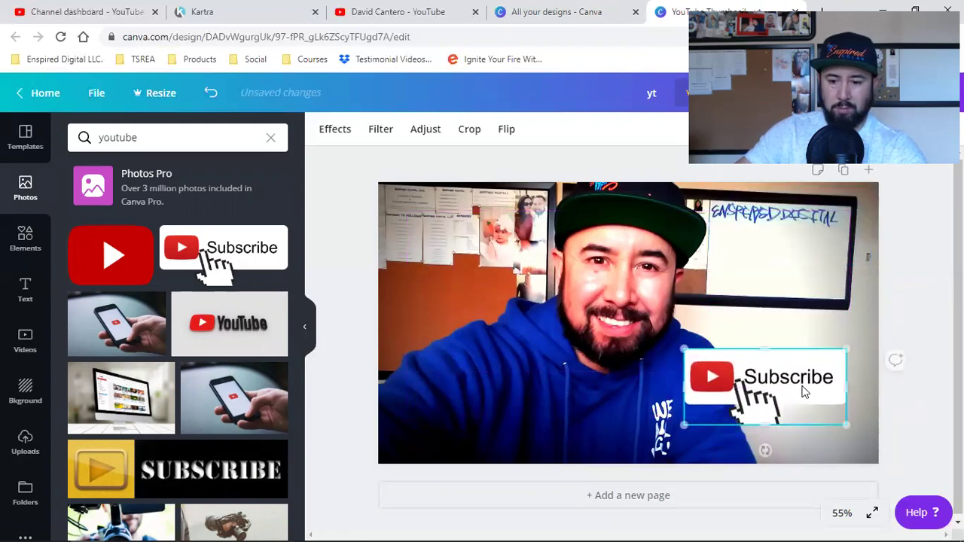
drag(846, 426, 879, 451)
drag(804, 395, 789, 422)
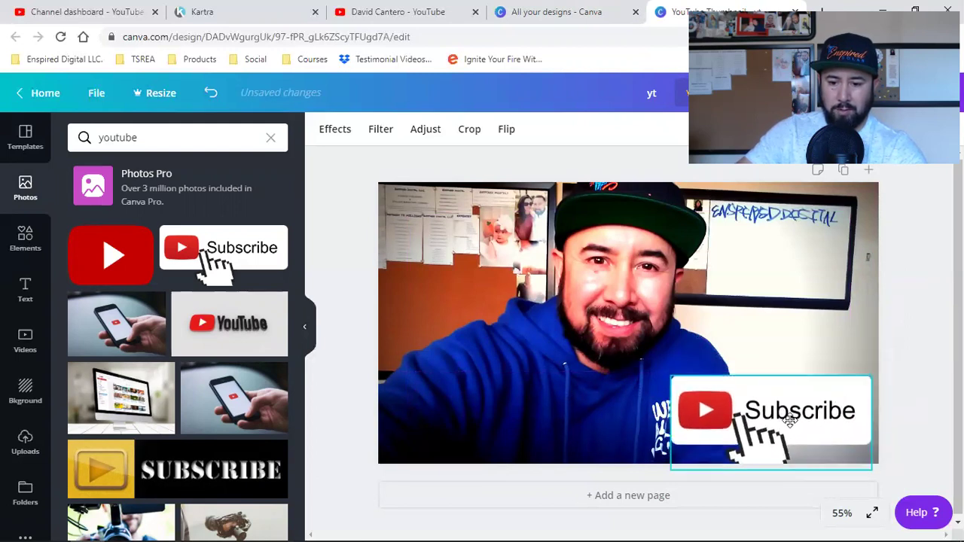
click(901, 328)
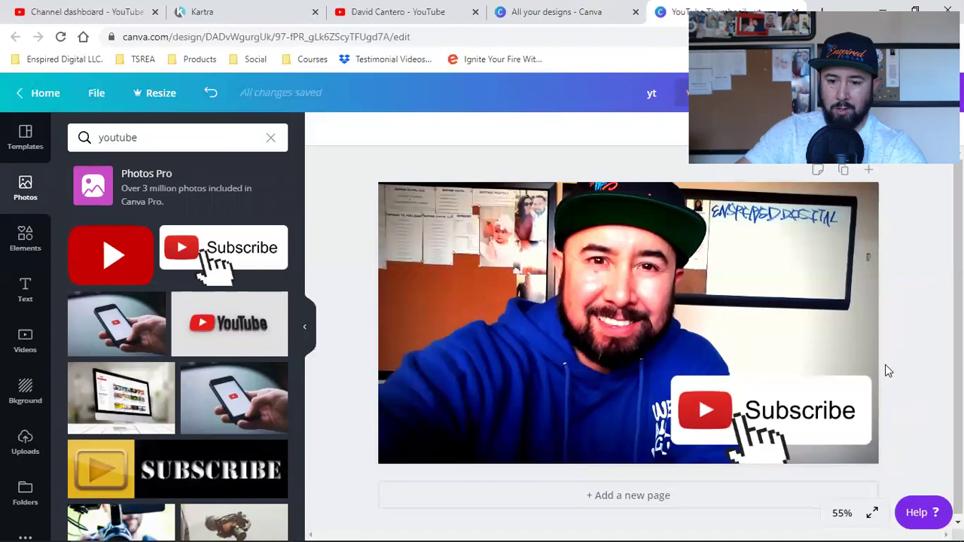
- Try the red YouTube play icon on the thumbnail at a small size below the face, and delete it
click(110, 254)
drag(467, 431, 607, 339)
drag(694, 305, 778, 275)
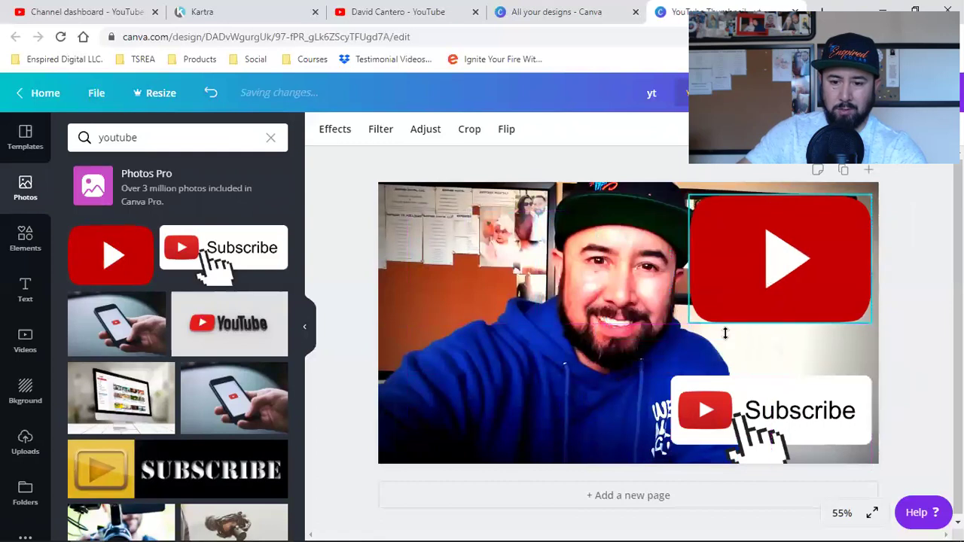
drag(682, 324, 622, 362)
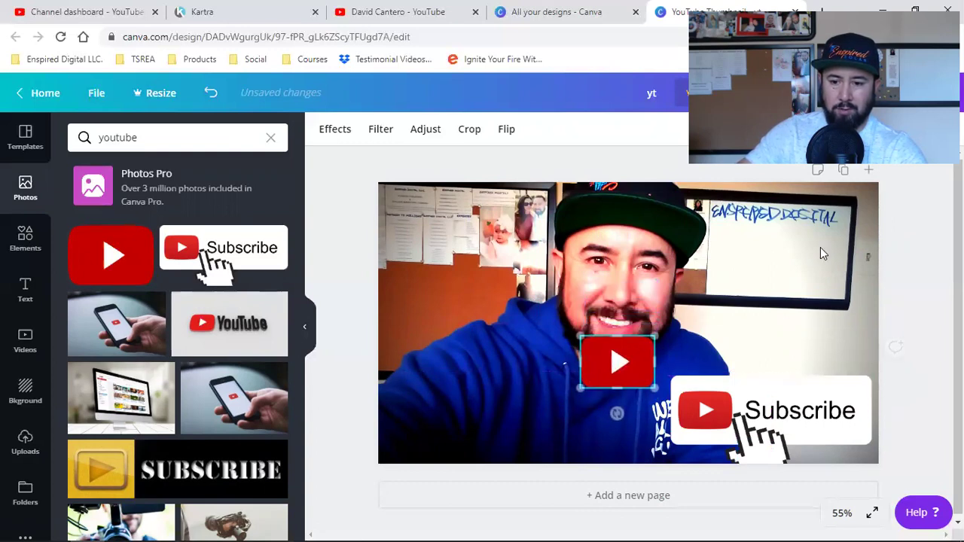
click(911, 234)
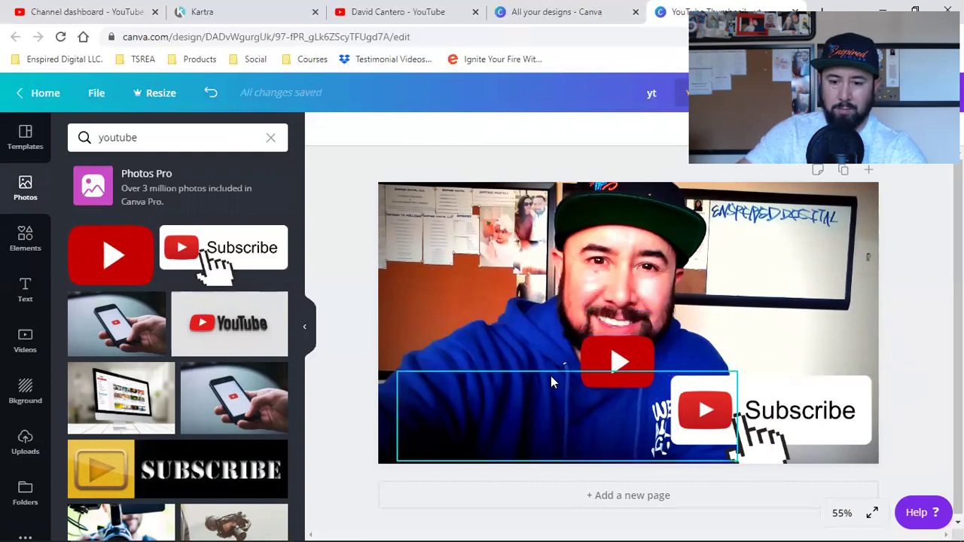
click(605, 364)
key(Delete)
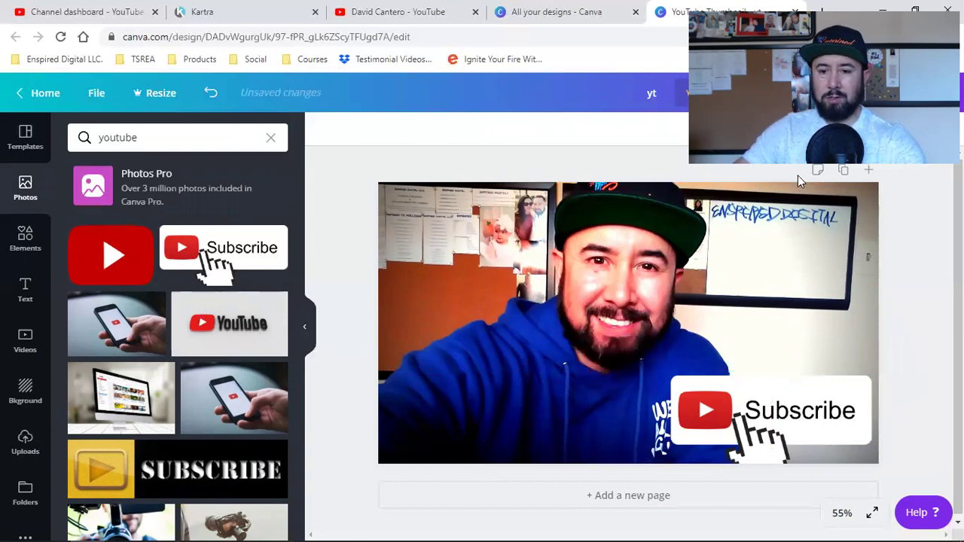
- Enlarge the Subscribe image to about 556 by 262 and set it flush against the thumbnail's lower-right edges
drag(749, 393, 729, 378)
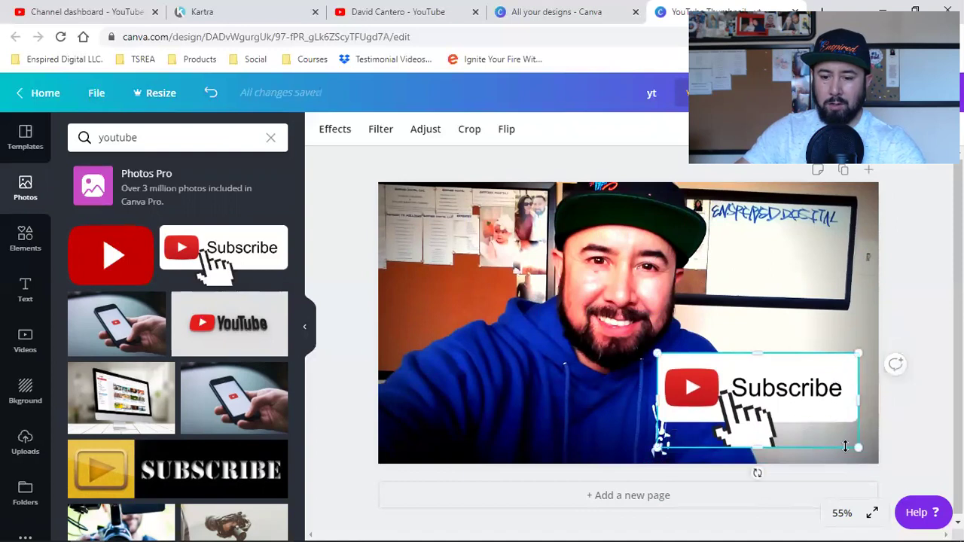
drag(859, 447, 878, 458)
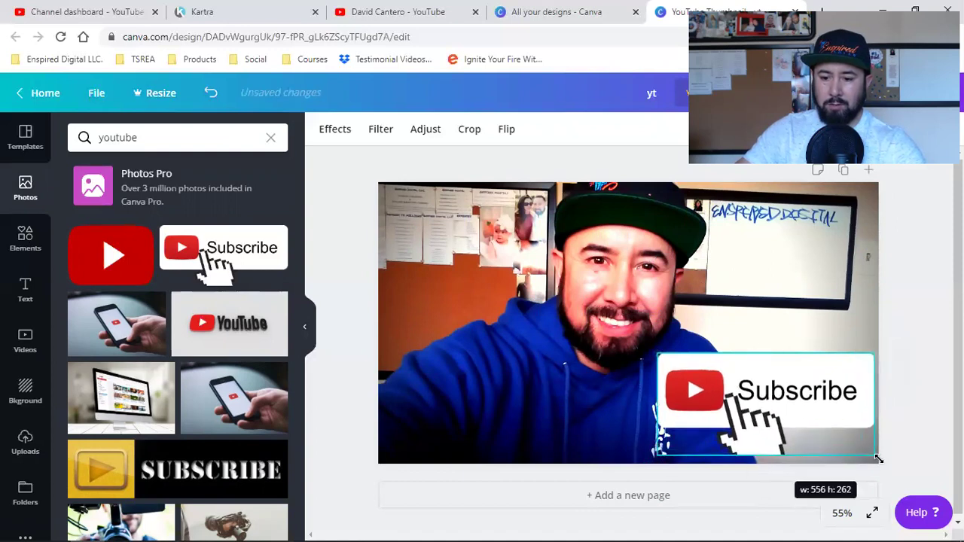
click(909, 380)
mouse_move(758, 396)
mouse_down()
mouse_move(755, 409)
mouse_move(765, 410)
mouse_move(764, 388)
mouse_move(763, 399)
mouse_up()
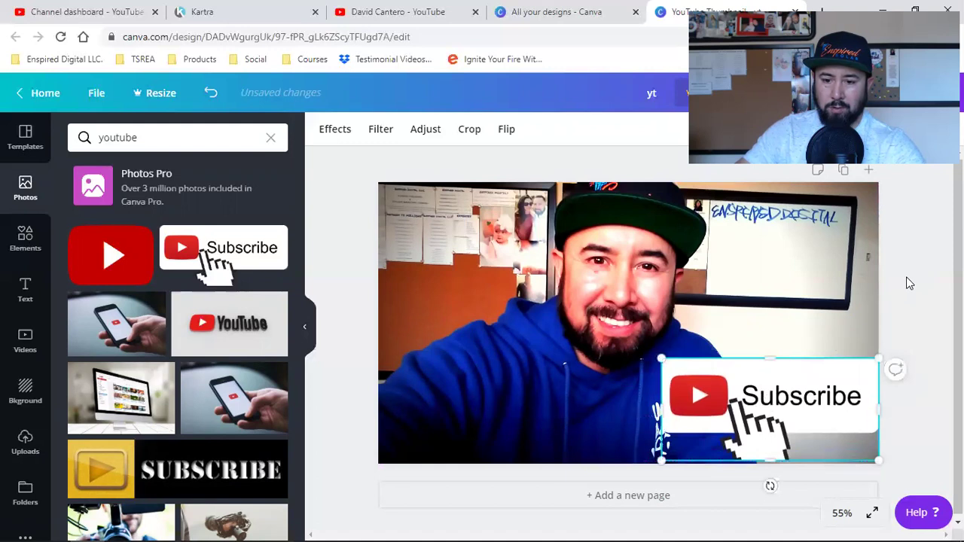
click(885, 332)
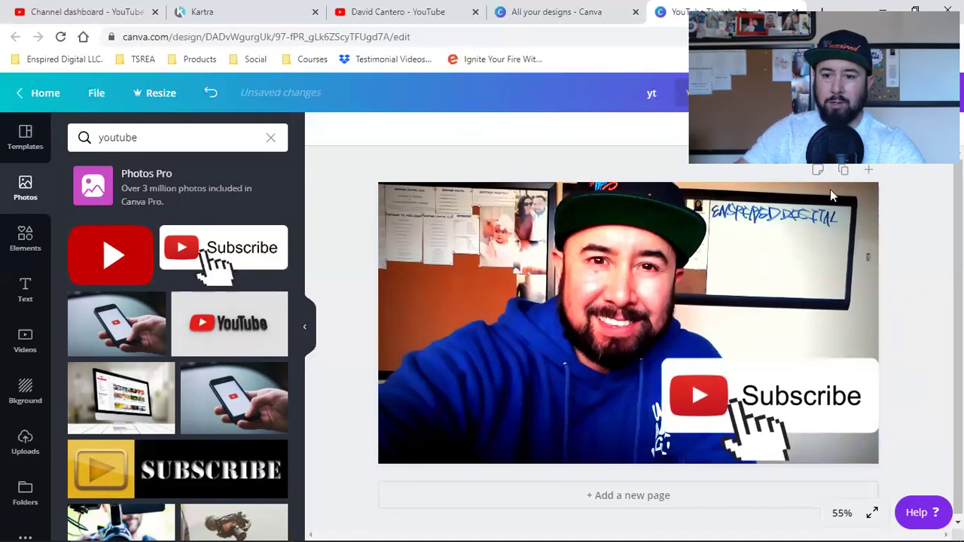
- Download the finished thumbnail design as a PNG image
click(896, 94)
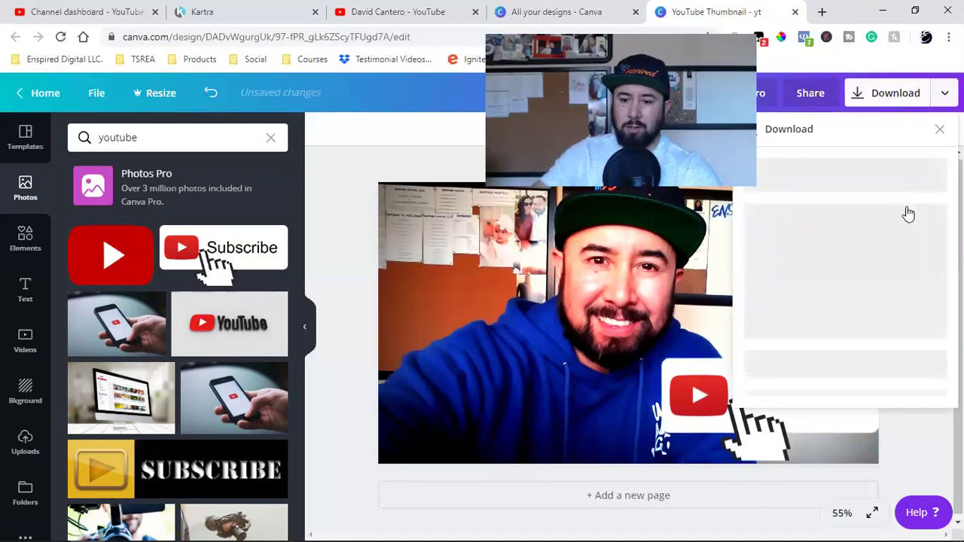
click(873, 346)
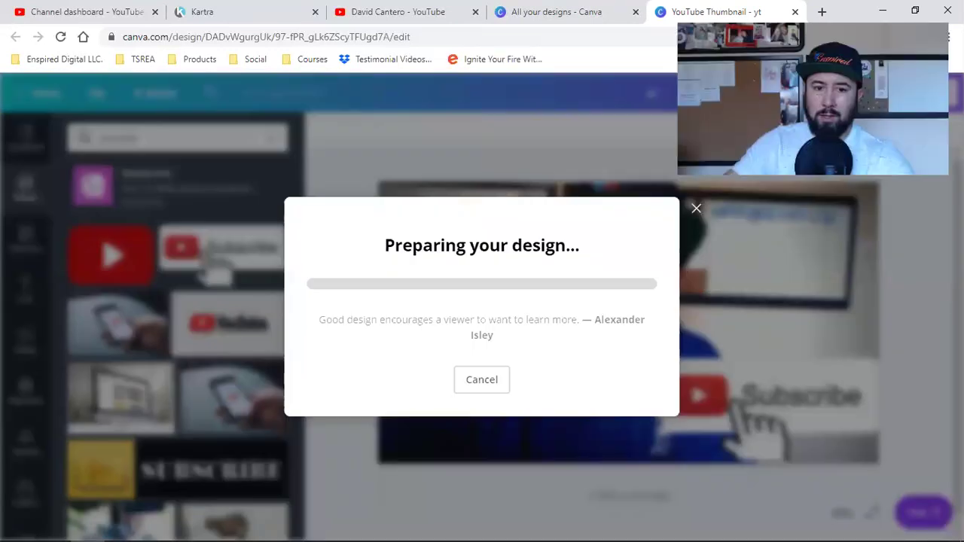
- Switch to the YouTube channel page and copy its full address ending in ?sub_confirmation=1
click(441, 6)
click(243, 7)
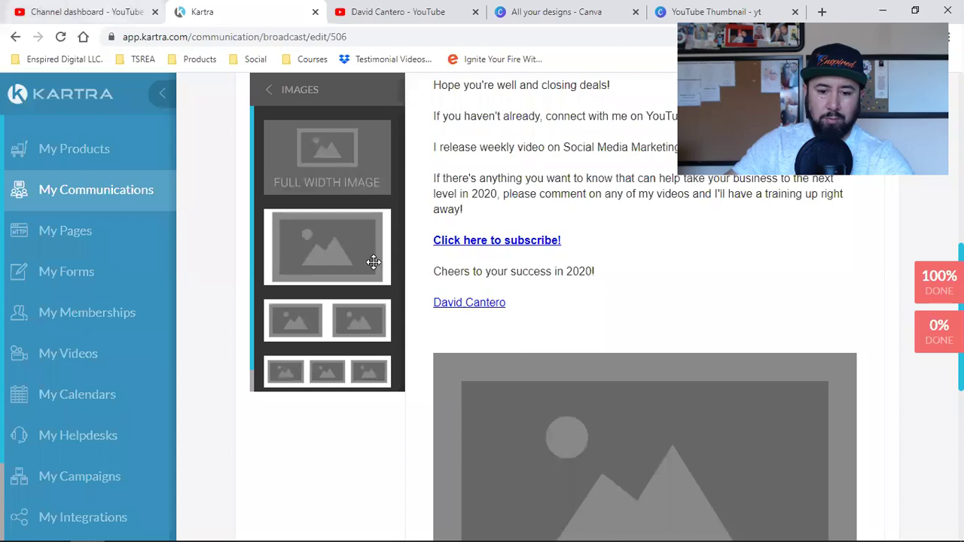
click(410, 7)
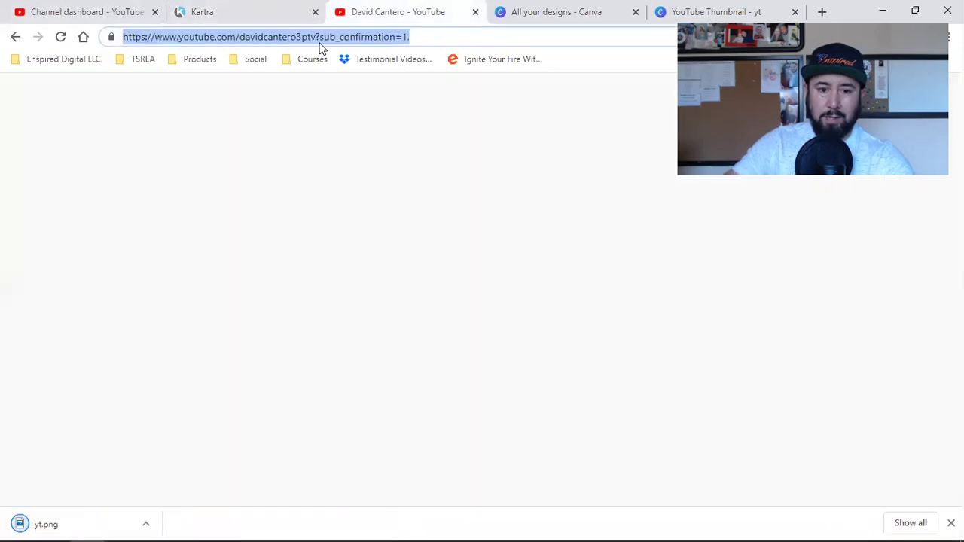
click(334, 42)
double_click(333, 42)
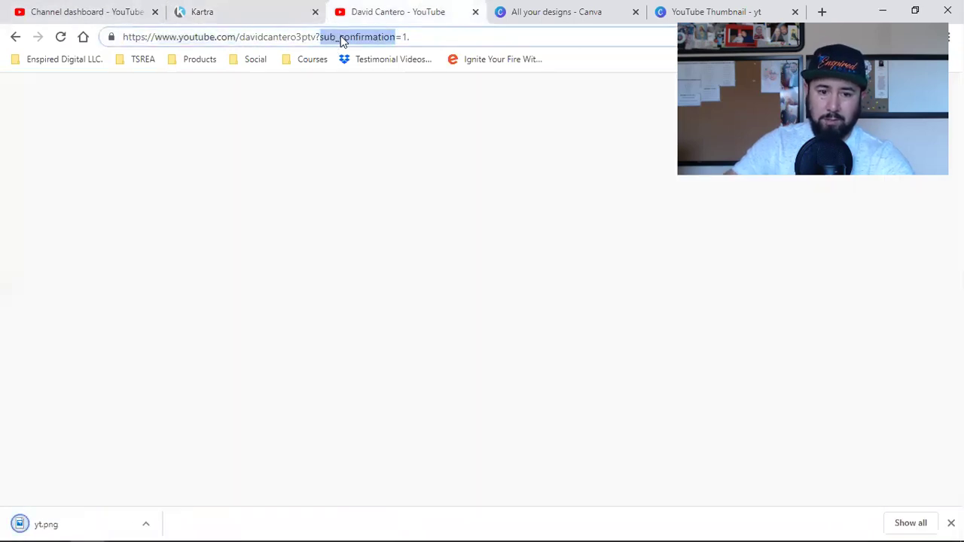
triple_click(341, 35)
click(340, 36)
triple_click(341, 36)
right_click(340, 35)
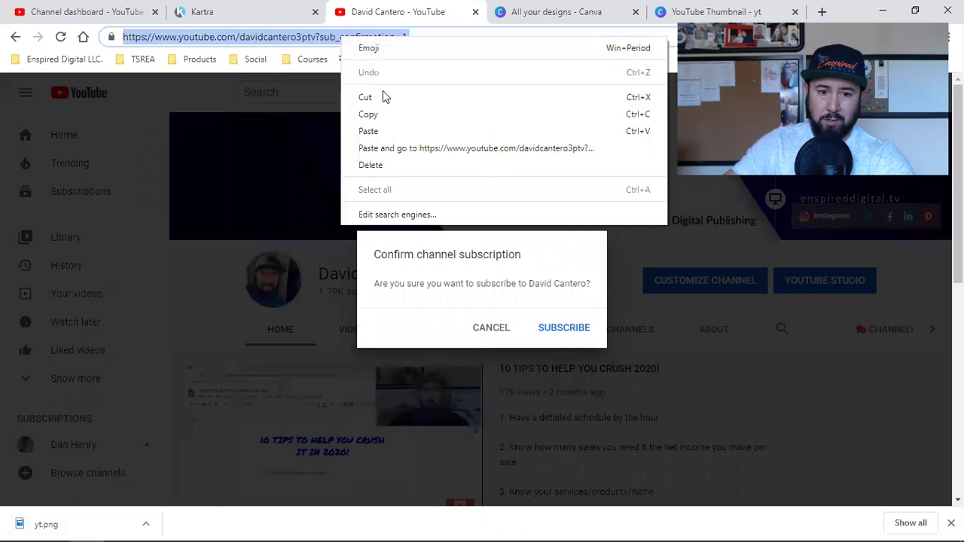
click(368, 114)
- In the Kartra broadcast, open the image placeholder below the signature for editing and paste the copied subscription link as its URL
click(202, 11)
drag(510, 373, 507, 405)
click(442, 366)
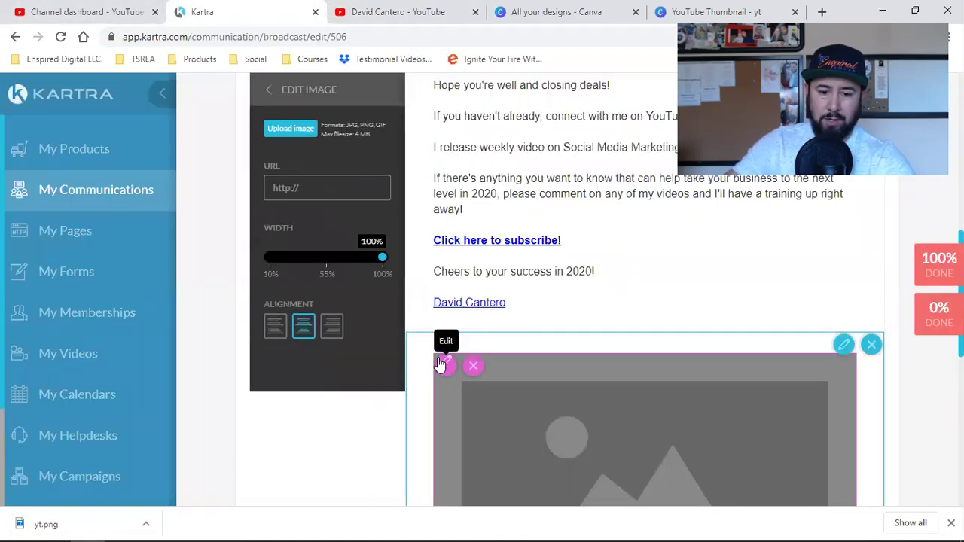
key(ctrl+v)
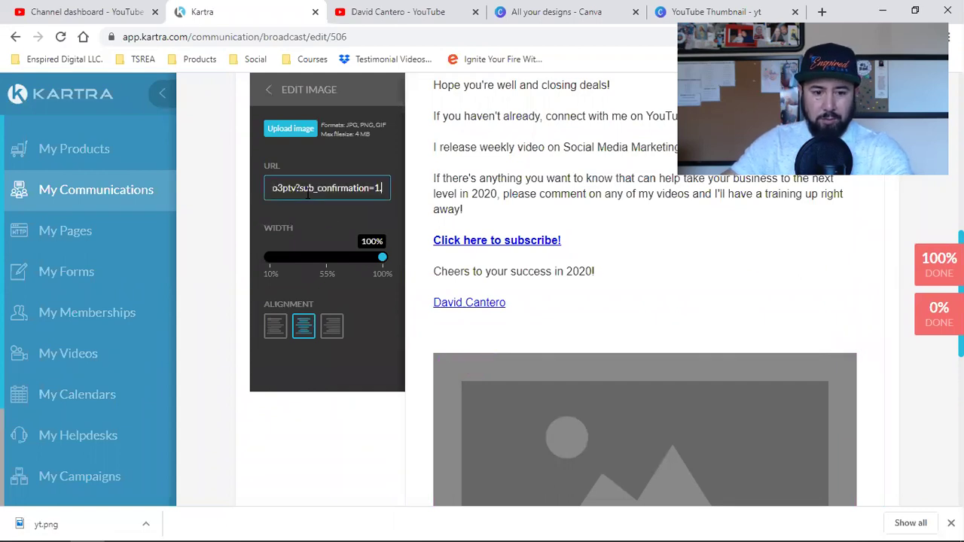
- Upload the "yt" image from the Downloads folder into the email's image placeholder
click(297, 128)
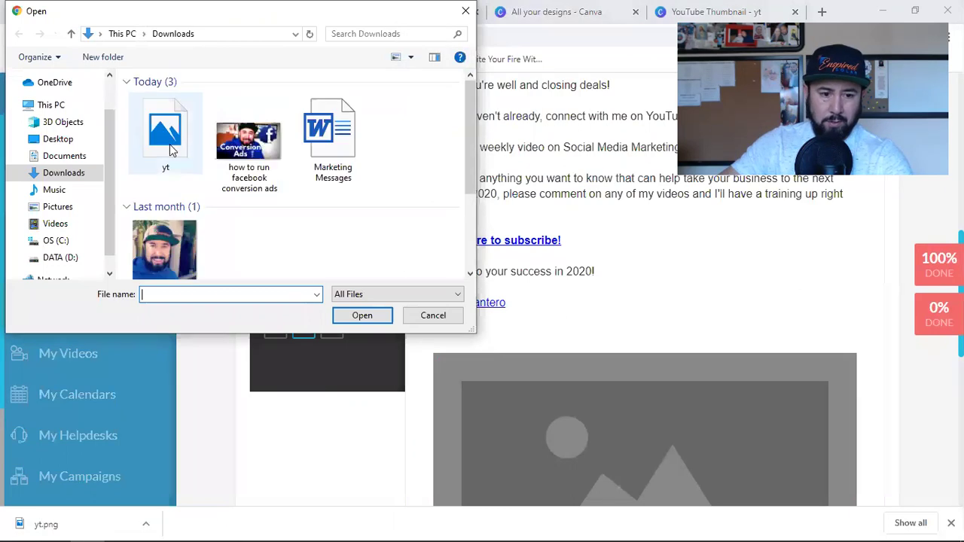
click(165, 135)
click(361, 317)
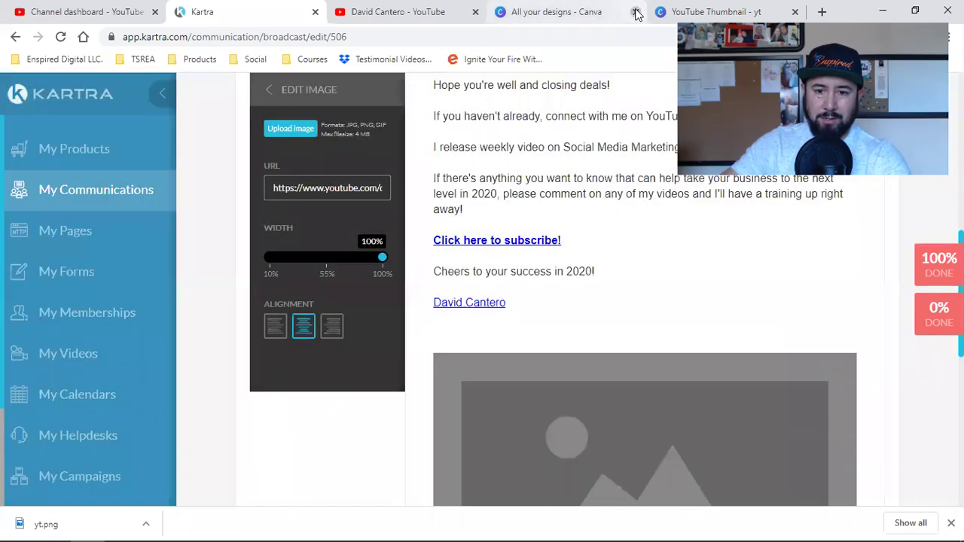
- Close both Canva pages and return to the Kartra broadcast to check the uploaded thumbnail in the email
click(635, 12)
click(636, 12)
click(394, 10)
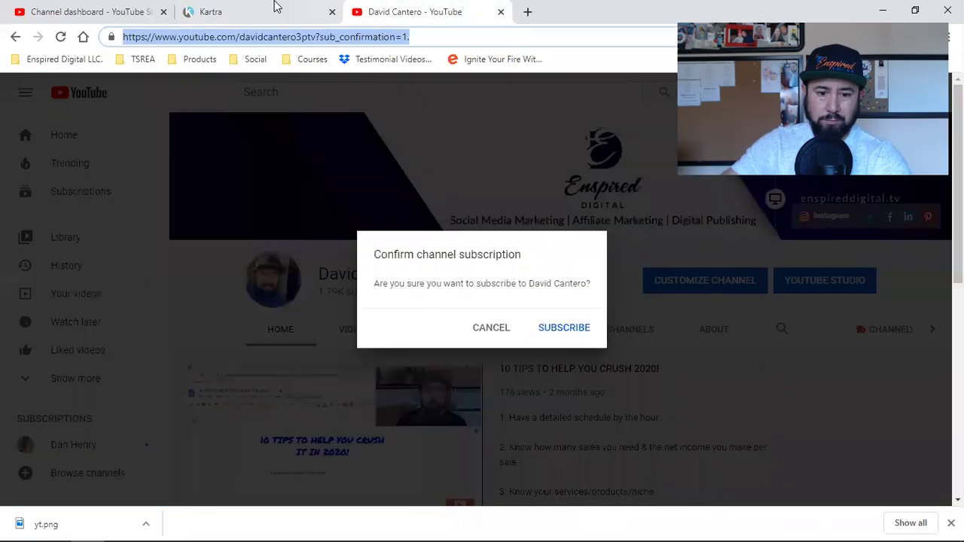
click(276, 8)
scroll(614, 354, down, 2)
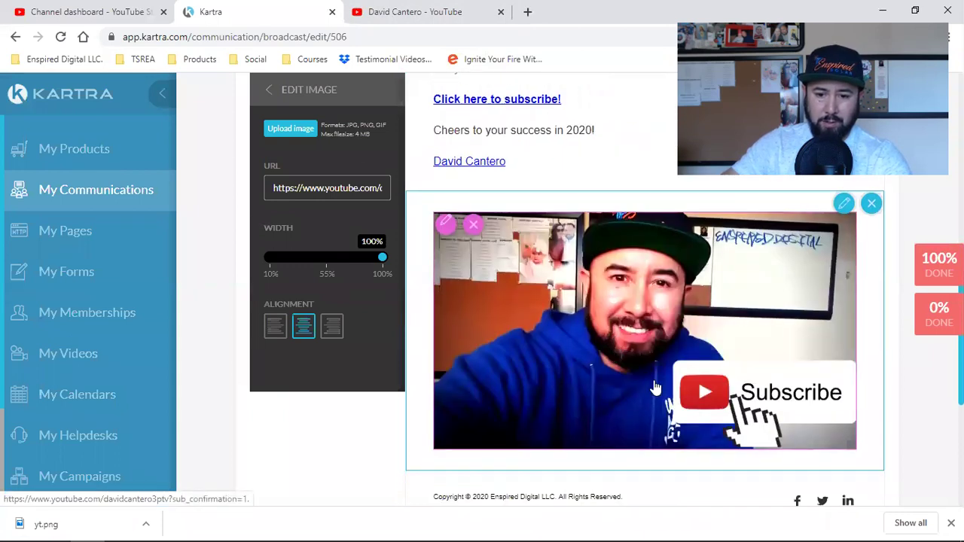
- Change "weekly video" to "weekly videos" in the email's sentence about Social Media Marketing
scroll(652, 387, up, 3)
scroll(651, 387, up, 3)
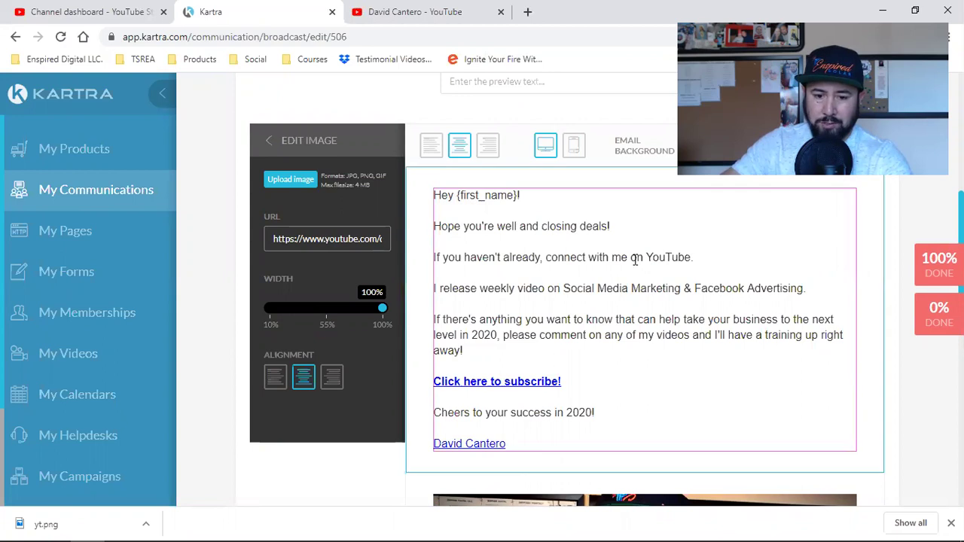
click(552, 289)
text(s)
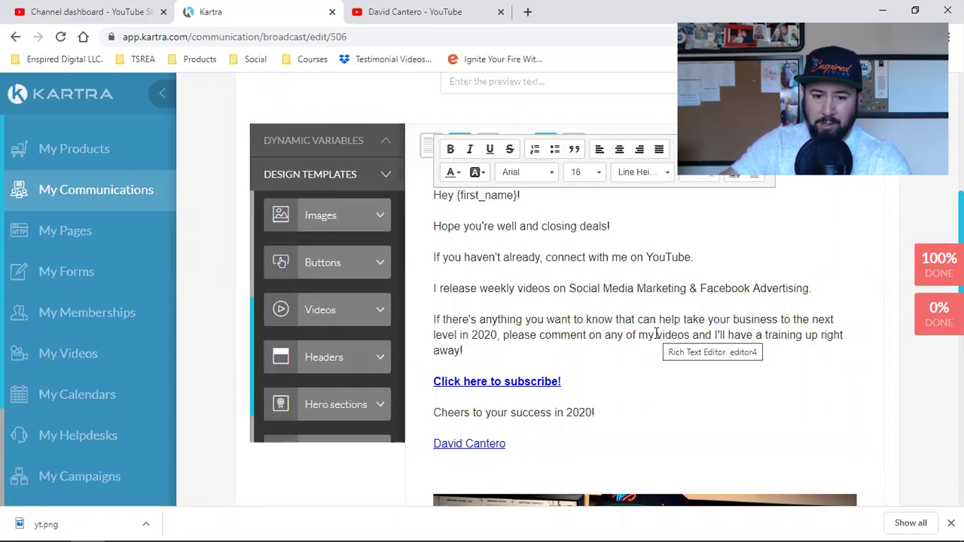
- In the "If there's anything" paragraph, replace "know" with "learn" and insert "video" after "training"
click(616, 321)
key(BackSpace)
key(BackSpace)
key(BackSpace)
key(BackSpace)
key(BackSpace)
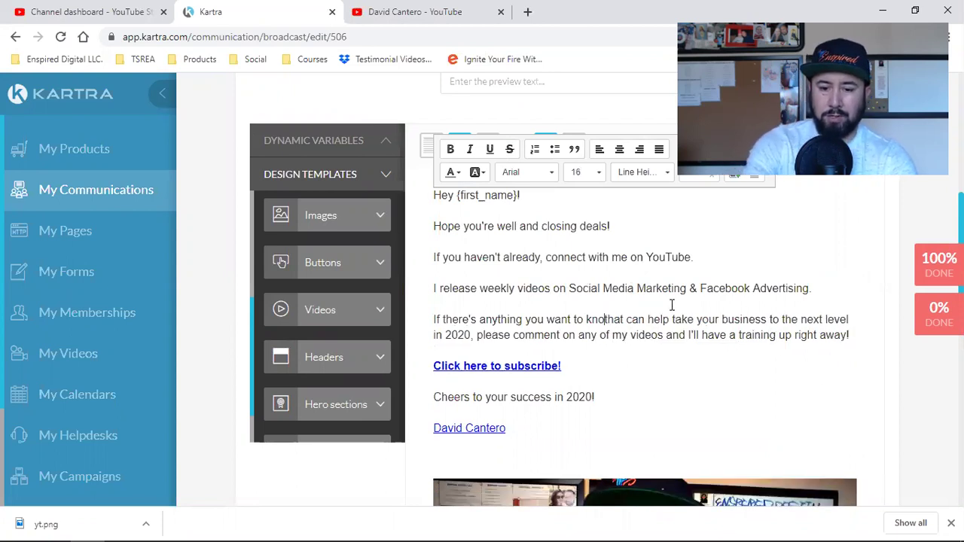
text(lear)
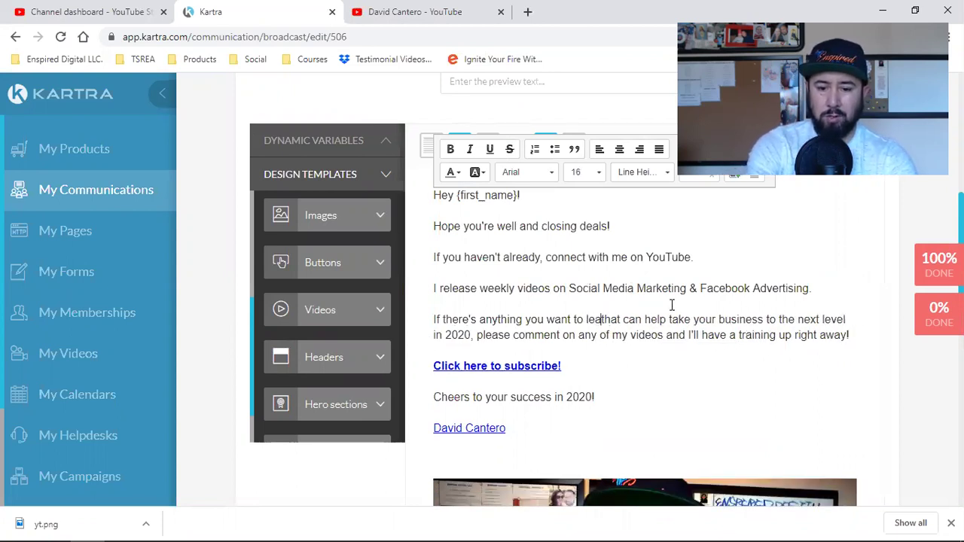
text(n)
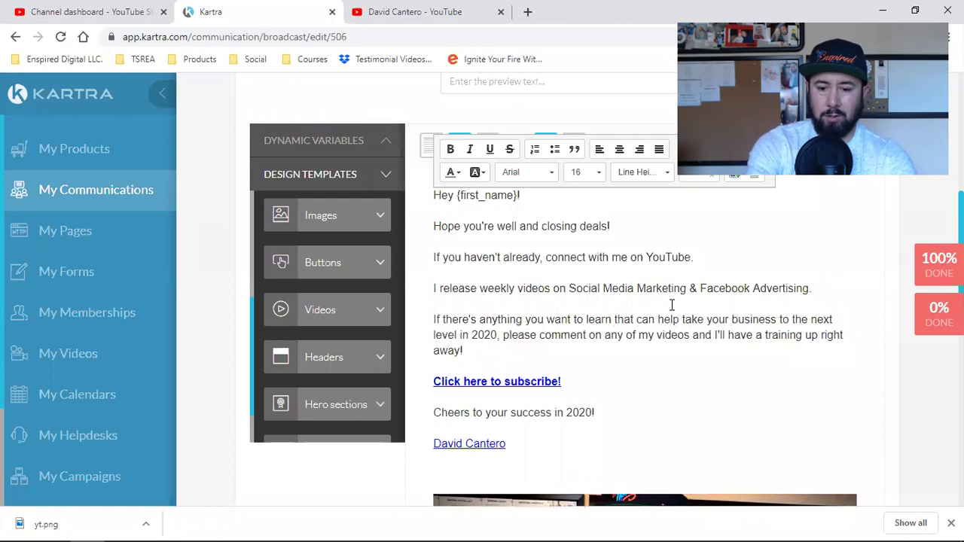
key(BackSpace)
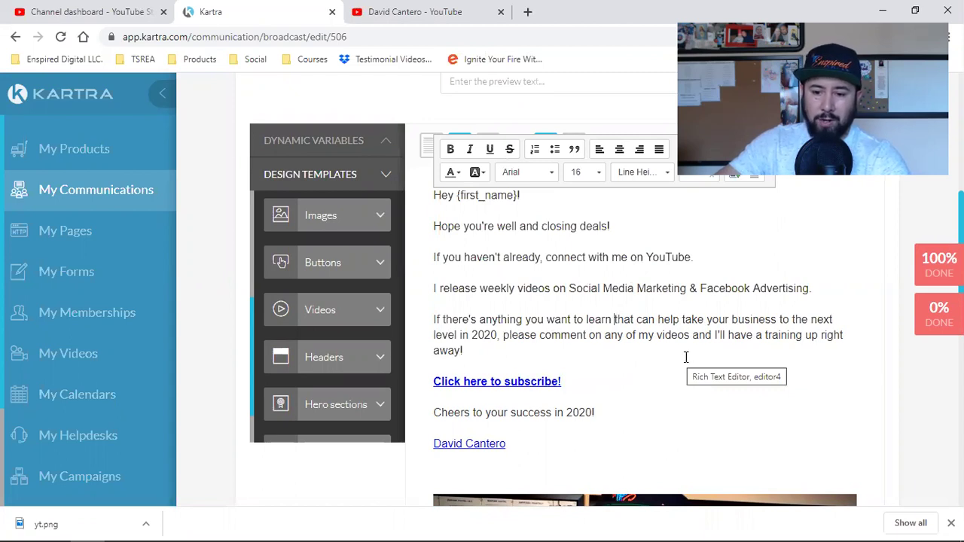
click(803, 334)
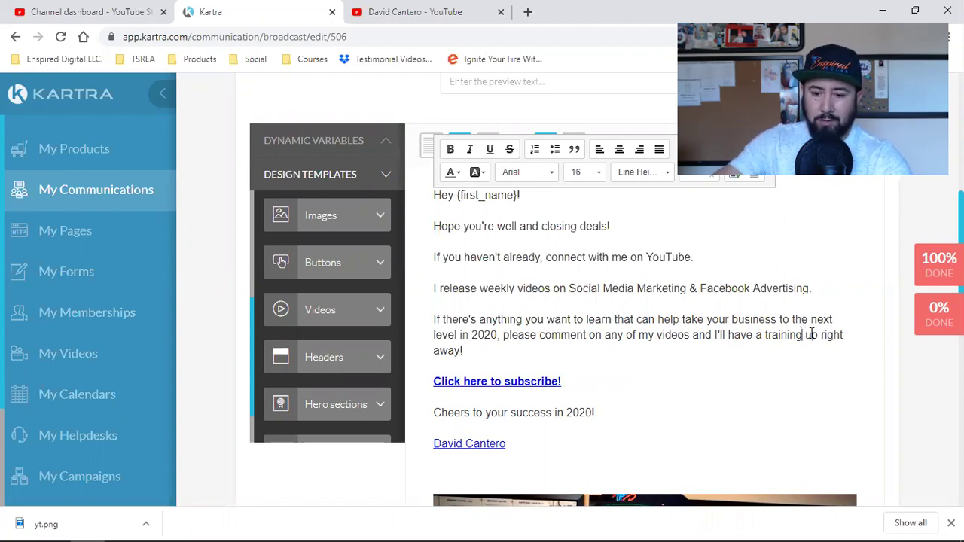
text(video)
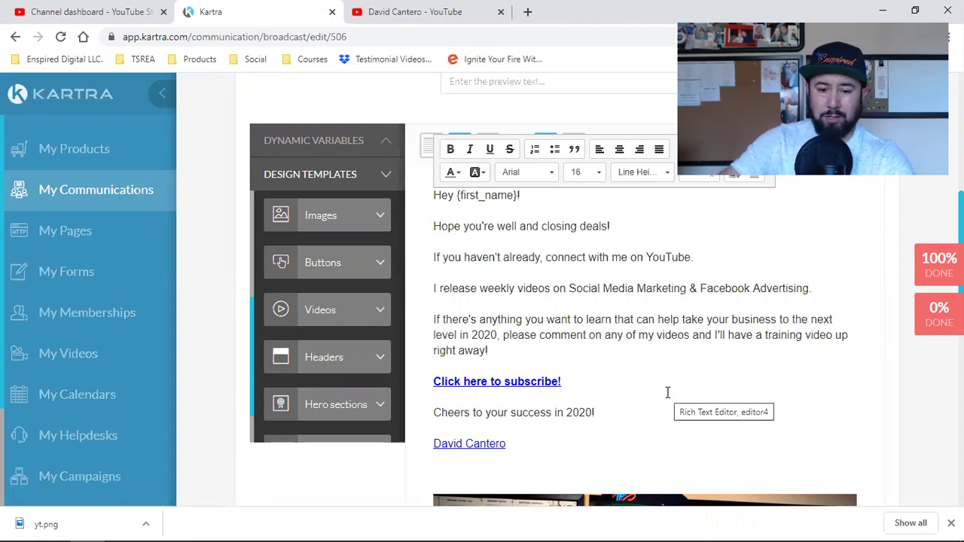
- Remove the hyperlink from the sender's name in the email's sign-off
scroll(667, 396, down, 2)
drag(507, 302, 432, 302)
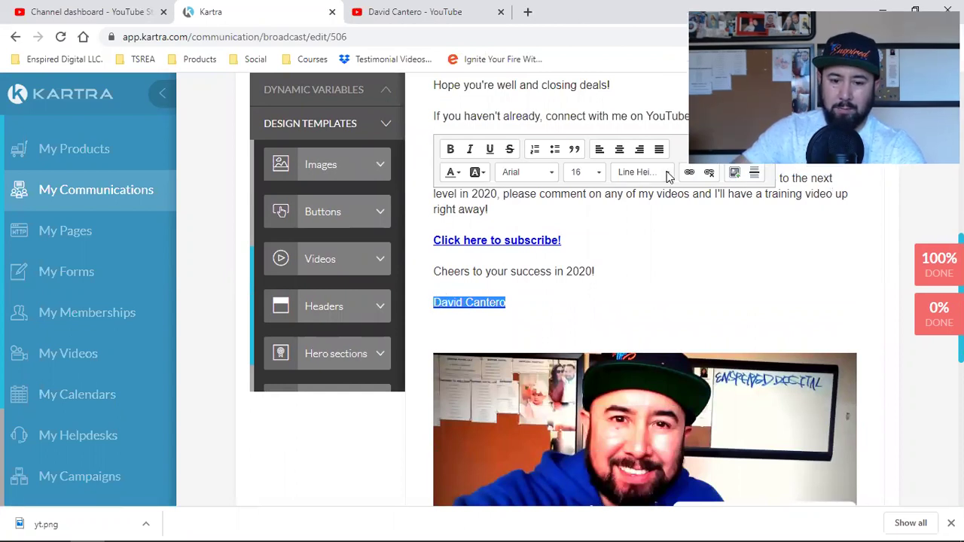
click(723, 264)
click(561, 239)
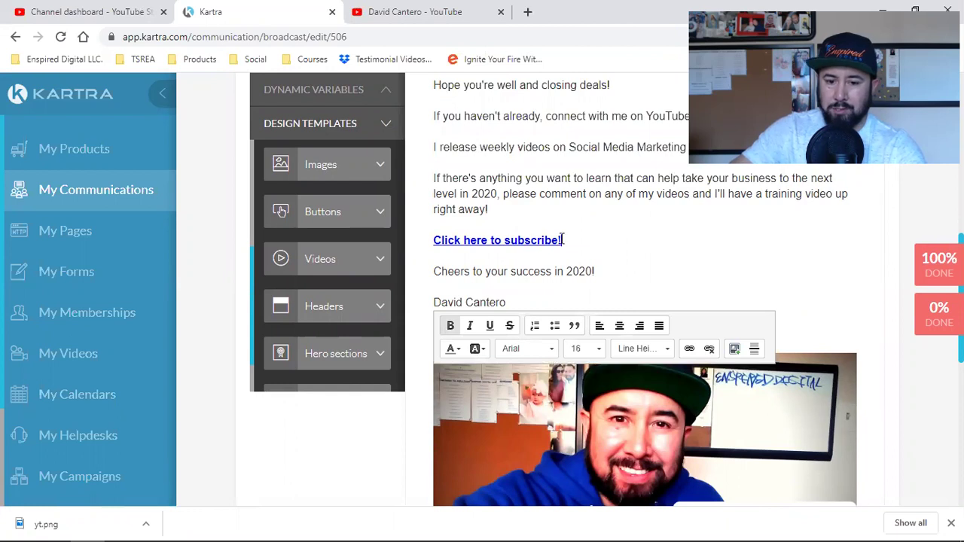
- Copy the {first_name} dynamic variable and insert it at the start of the email's subject line
scroll(753, 381, down, 3)
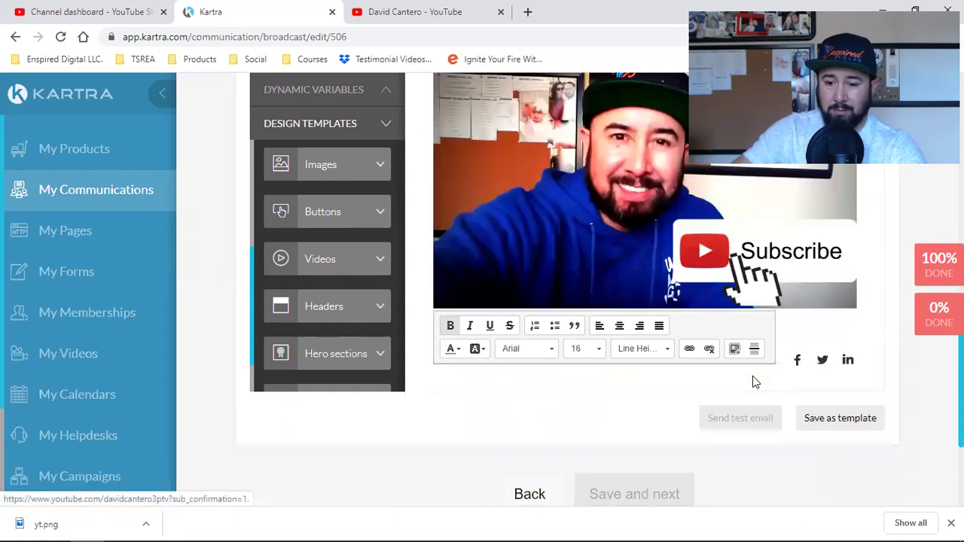
scroll(681, 287, up, 5)
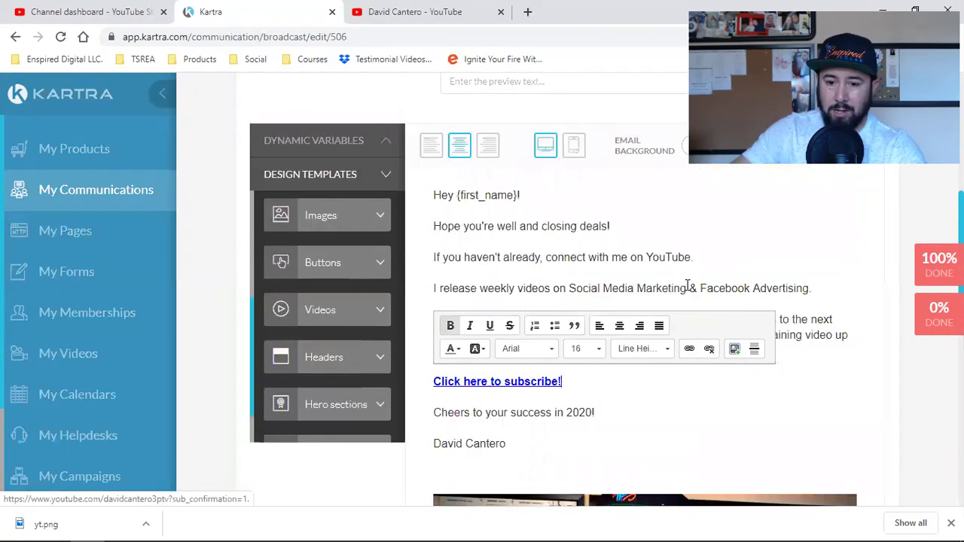
scroll(687, 286, up, 2)
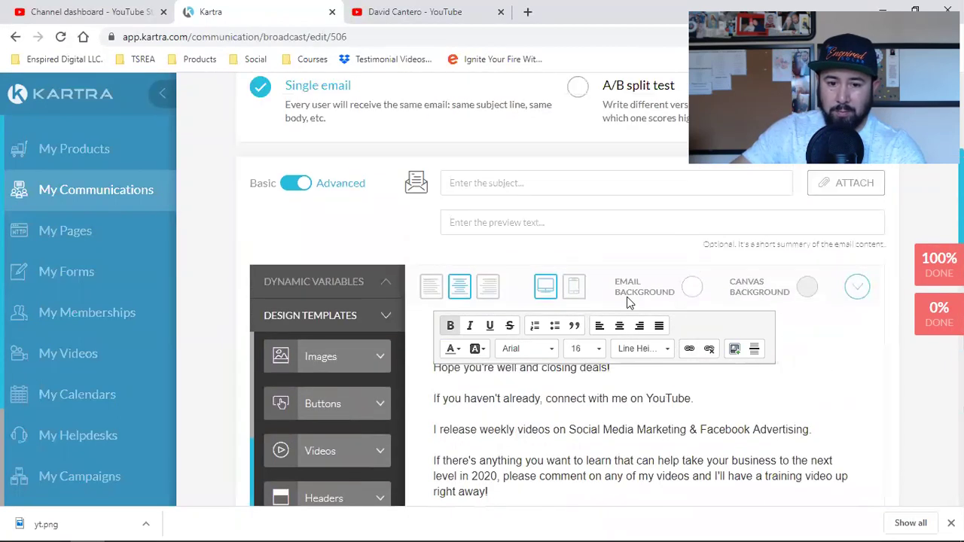
click(314, 282)
click(287, 341)
right_click(287, 341)
click(324, 353)
click(495, 183)
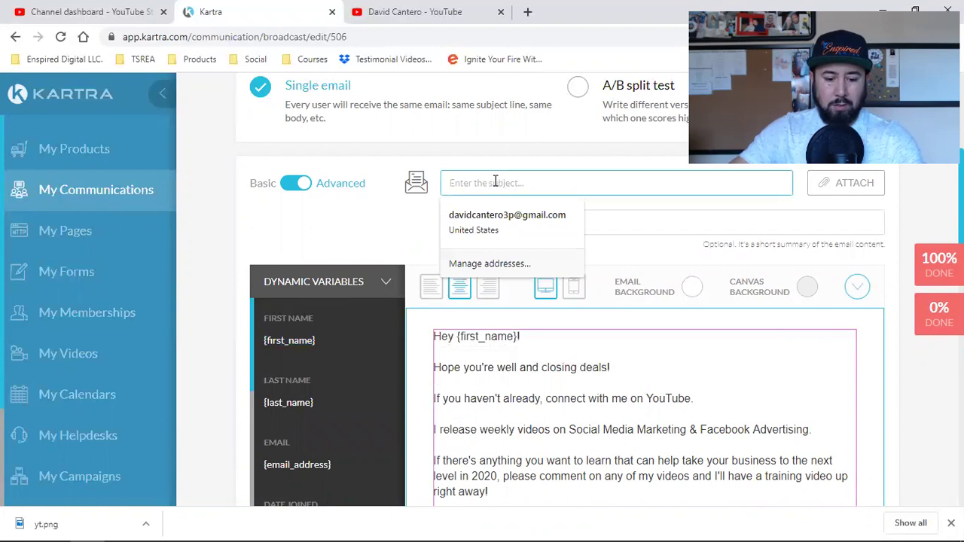
key(ctrl+v)
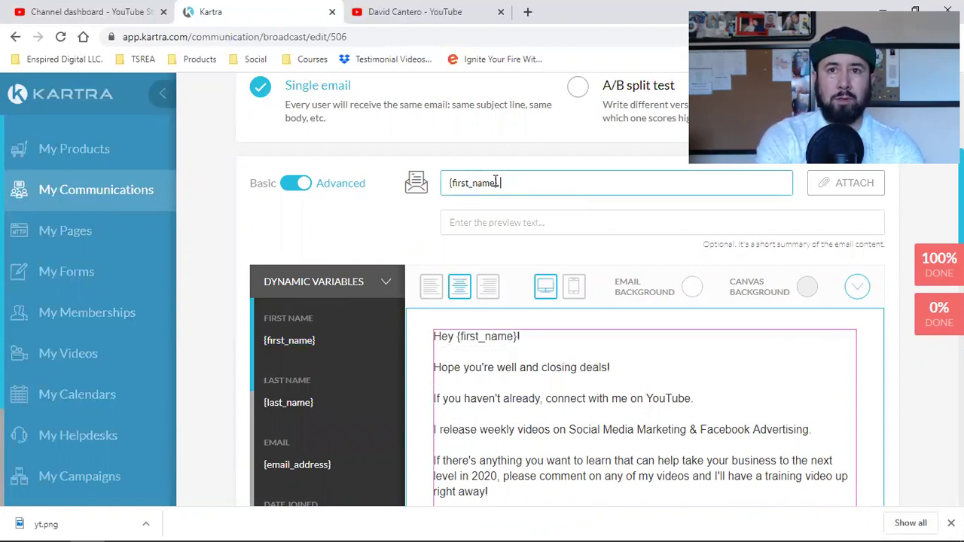
- Complete the subject line after the variable with ", are you putting your videos here?"
text(, )
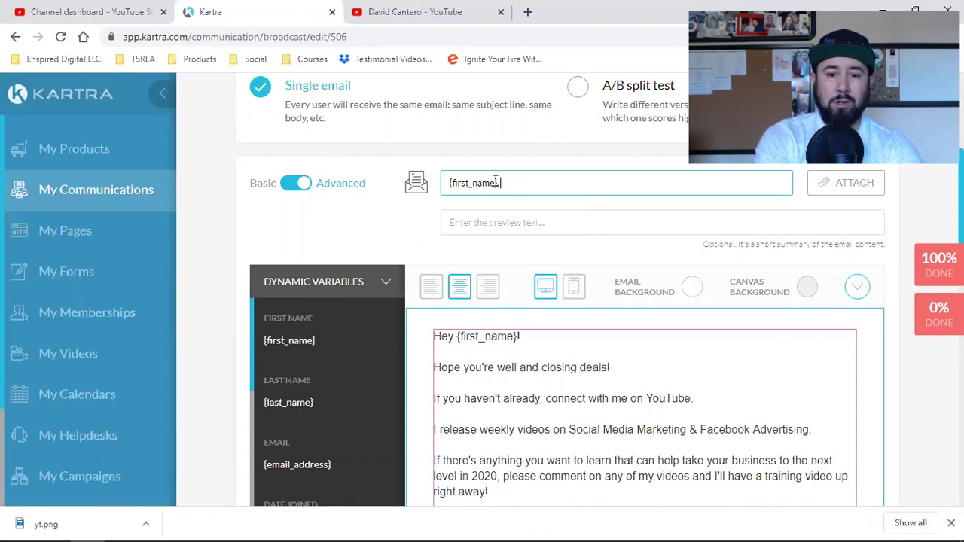
text(are you )
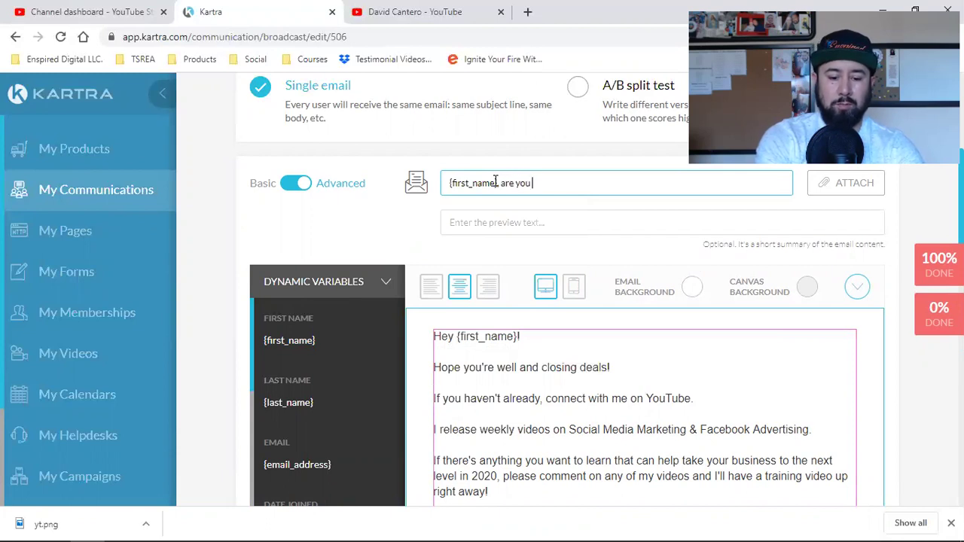
text(putting you)
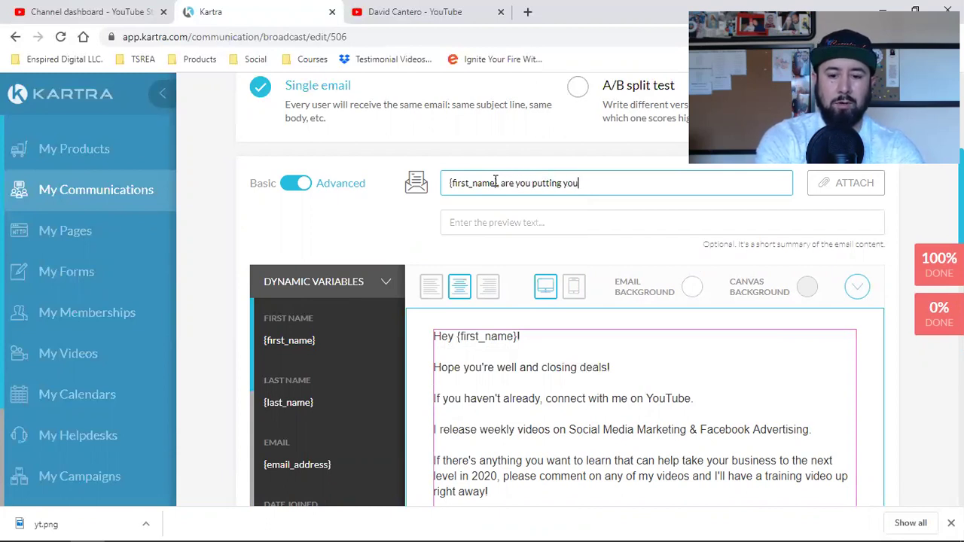
text(r videos here?)
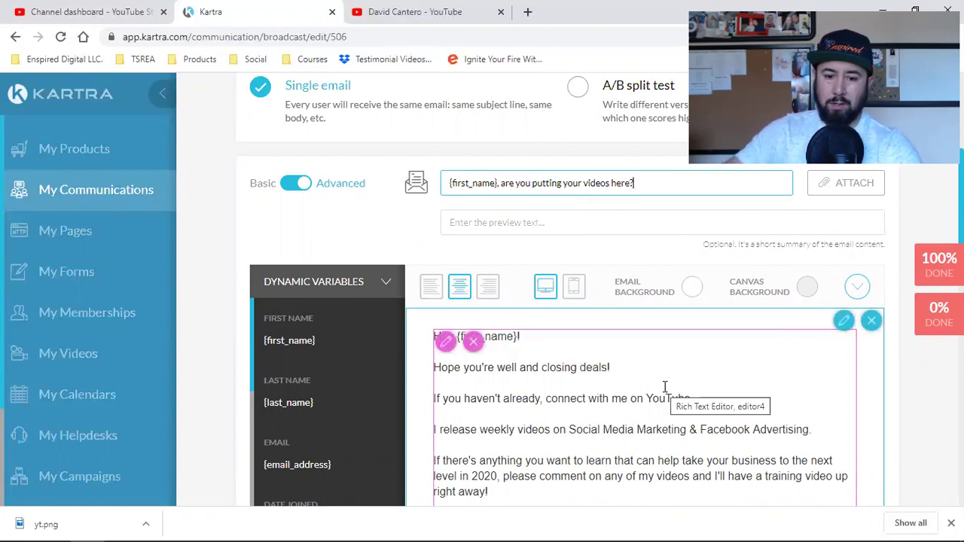
- Send a test of the broadcast email to the sender's own e-mail address
scroll(665, 387, down, 7)
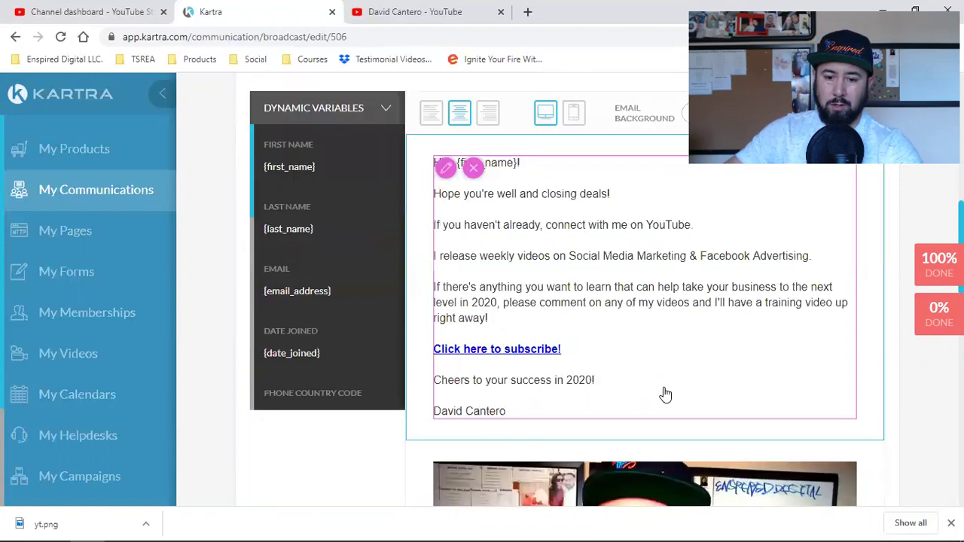
click(704, 417)
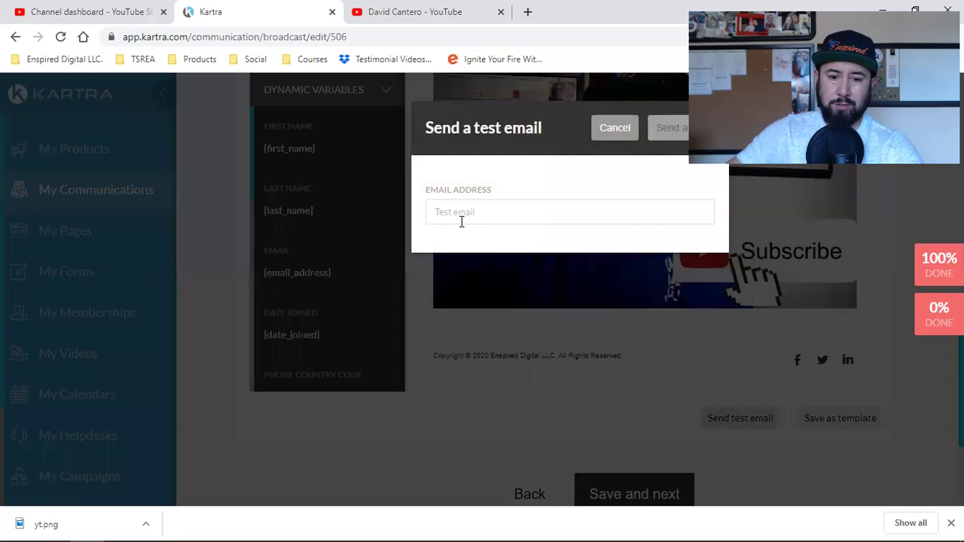
click(461, 219)
text(d)
click(467, 244)
click(665, 129)
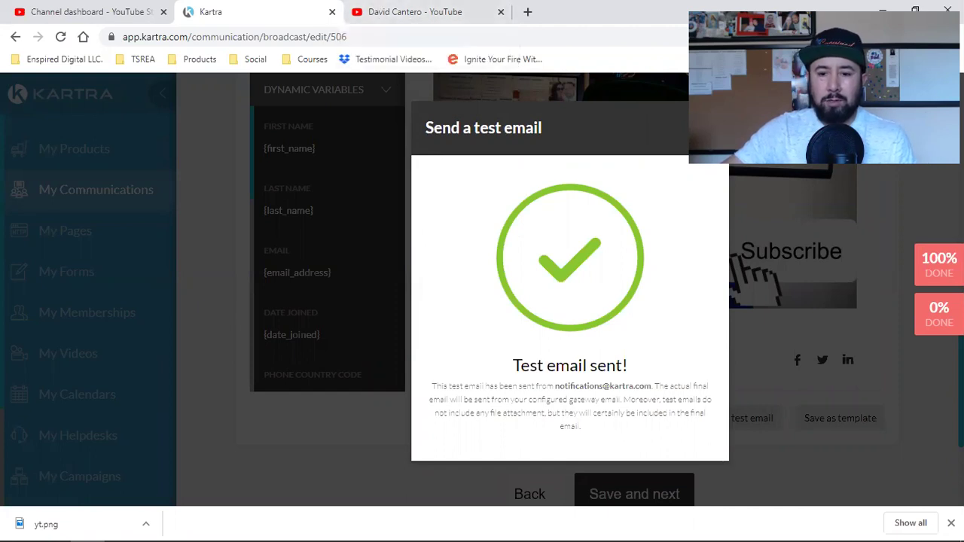
- Browse the full email templates among the design templates to examine the available ready-made layouts
scroll(817, 334, up, 5)
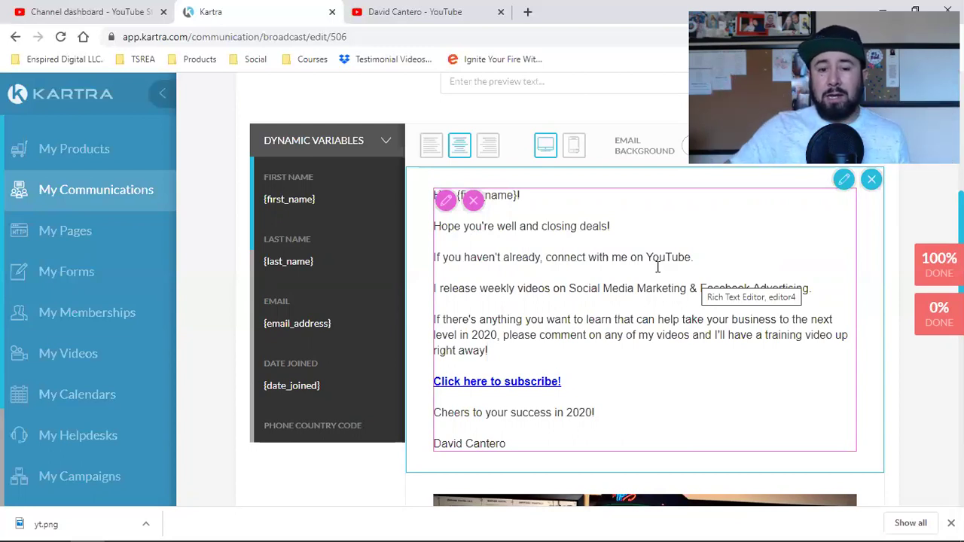
click(337, 143)
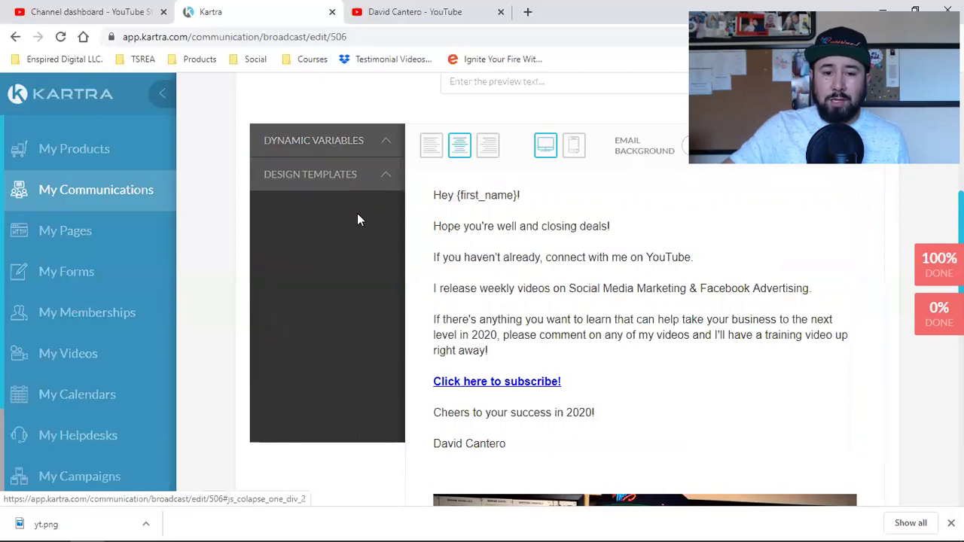
click(327, 181)
scroll(333, 286, up, 5)
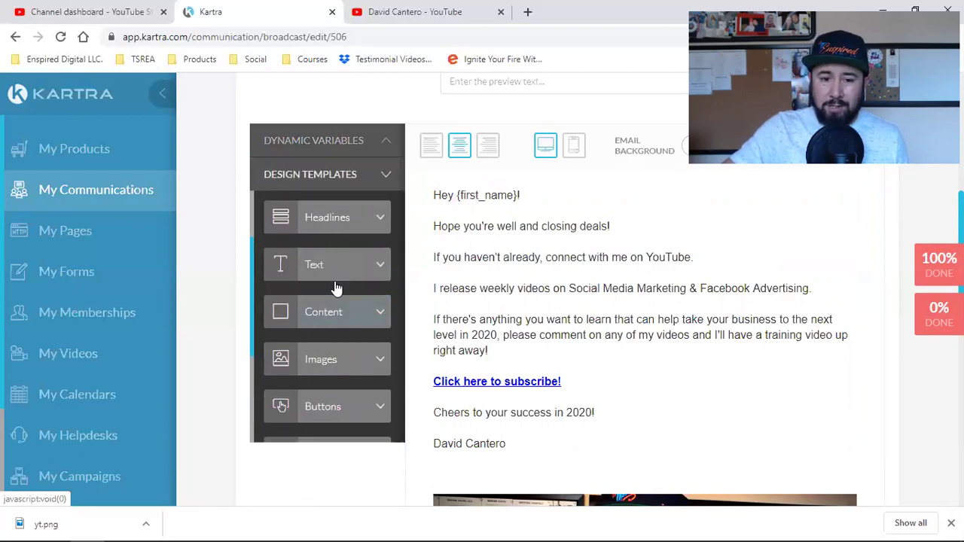
click(336, 226)
scroll(321, 275, down, 5)
scroll(321, 275, down, 5)
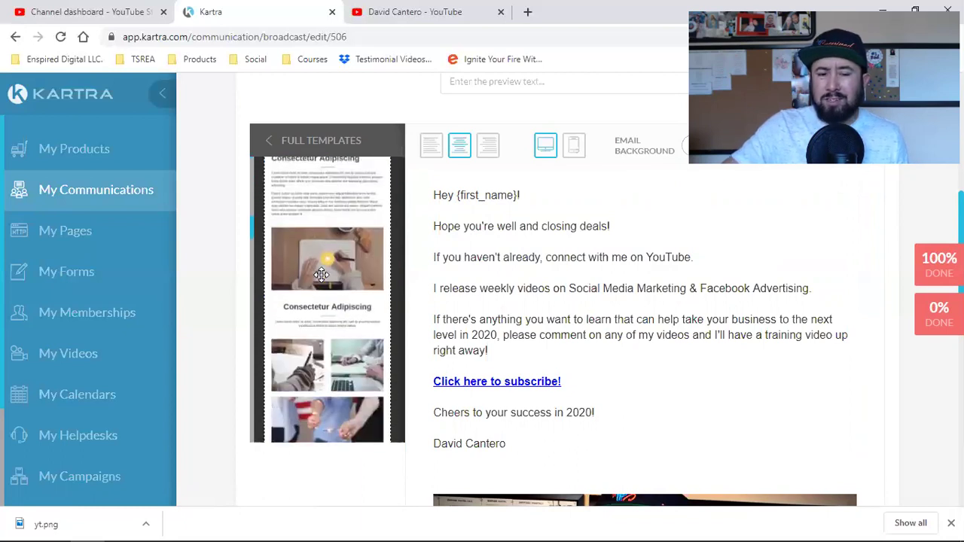
scroll(321, 274, down, 5)
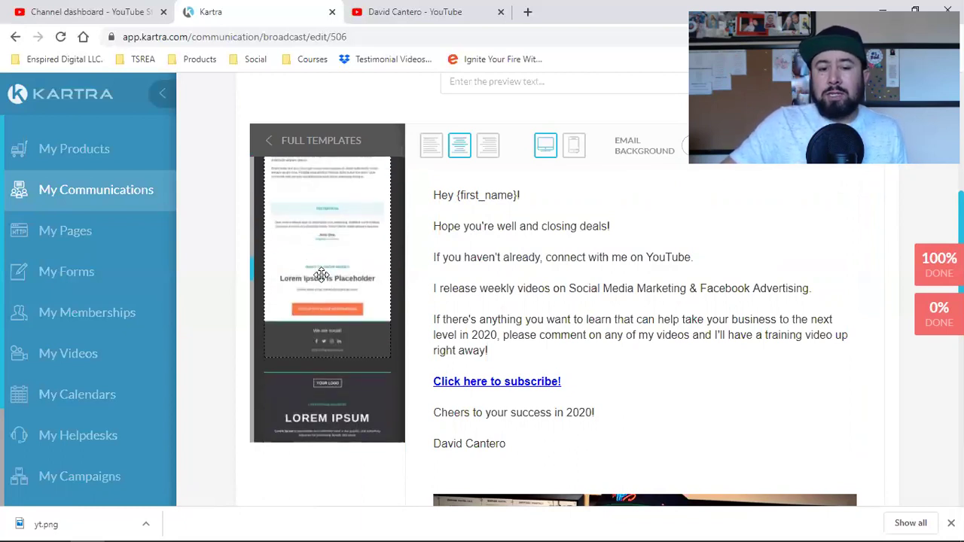
scroll(321, 275, down, 3)
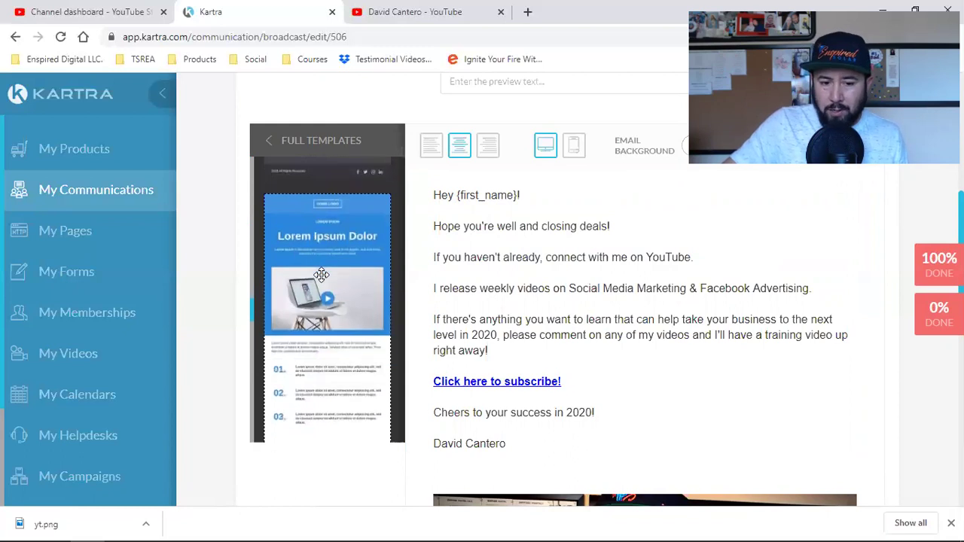
scroll(320, 345, down, 10)
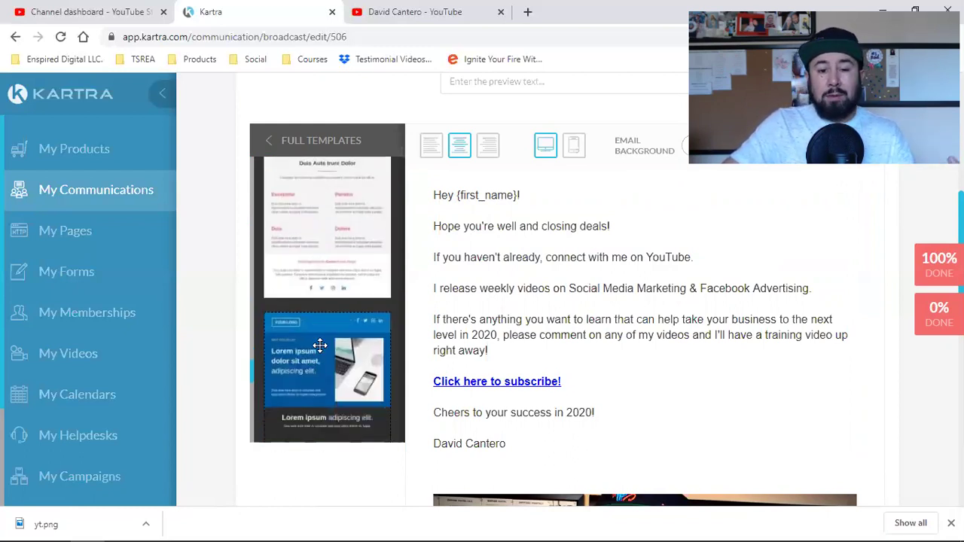
scroll(320, 350, down, 5)
scroll(320, 371, down, 1)
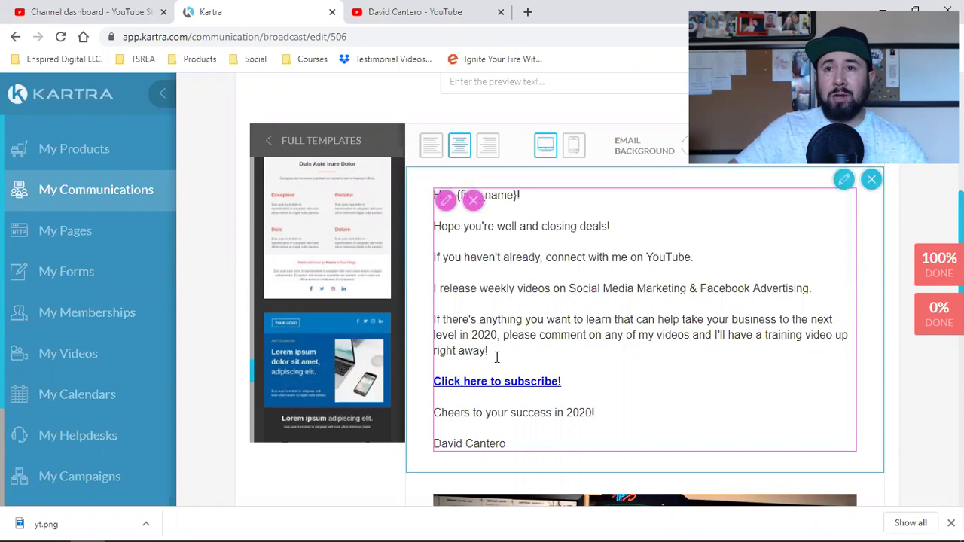
- Review the broadcast's subject line wording and the email content down to the footer
scroll(520, 362, up, 4)
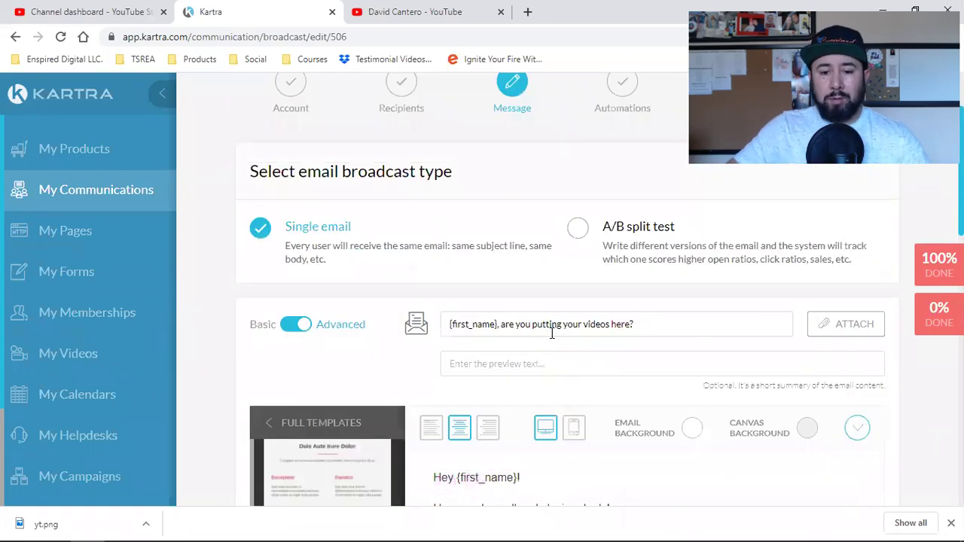
scroll(551, 334, down, 2)
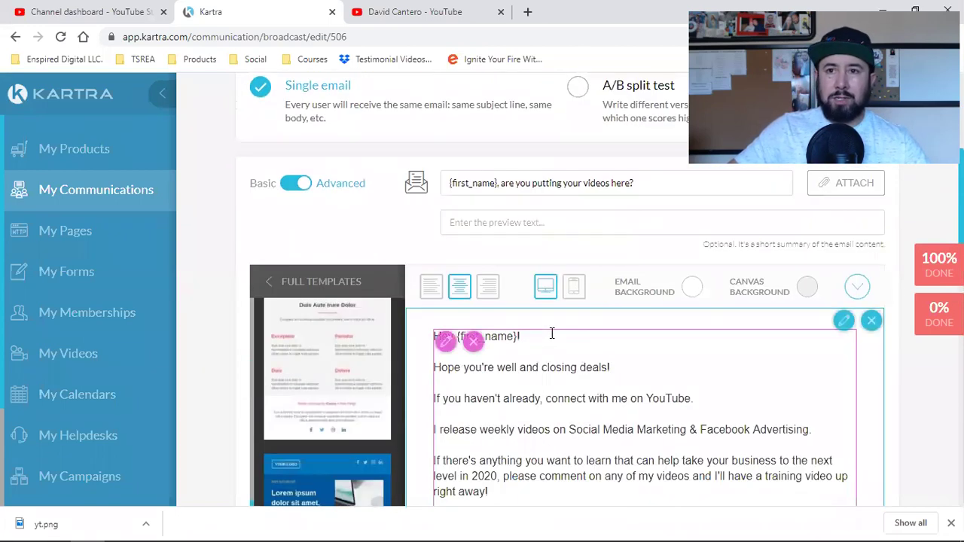
triple_click(543, 181)
double_click(542, 181)
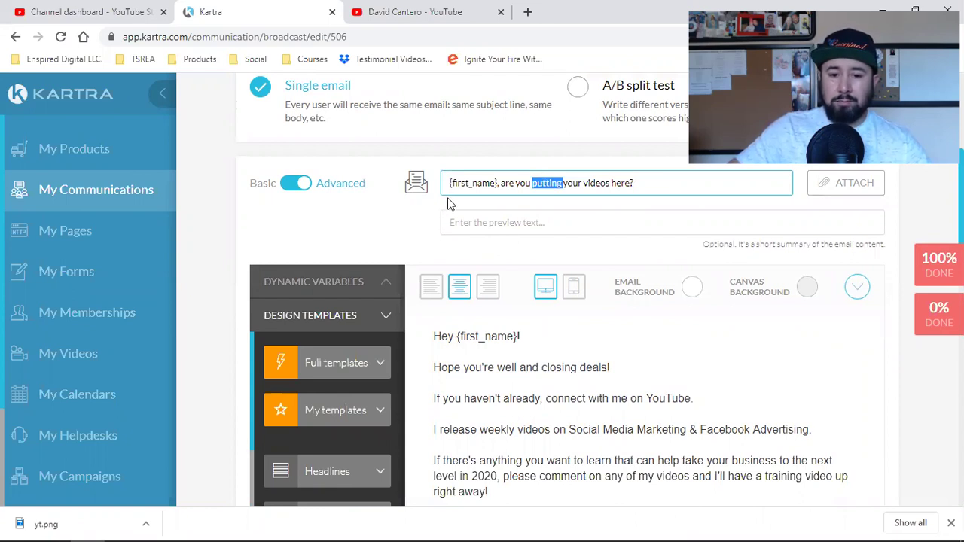
click(636, 183)
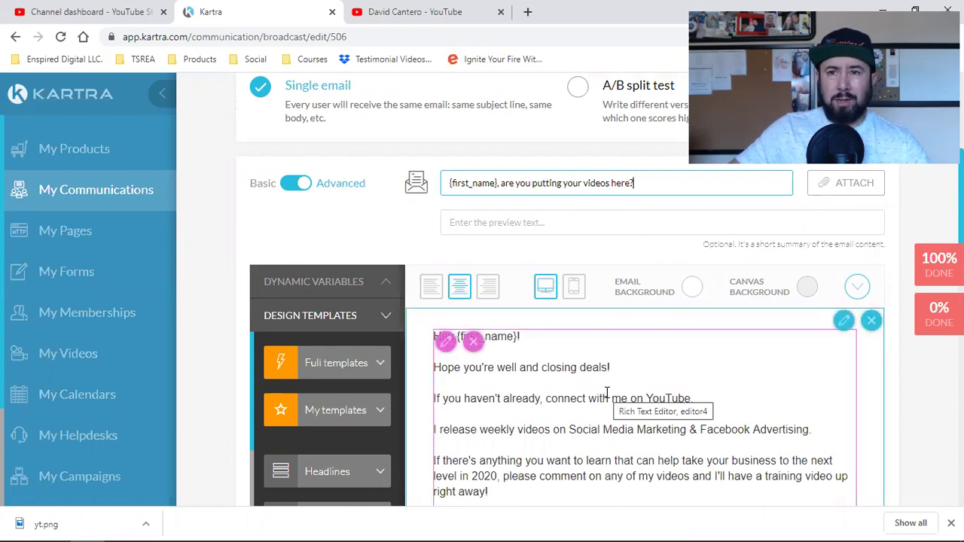
scroll(607, 398, down, 2)
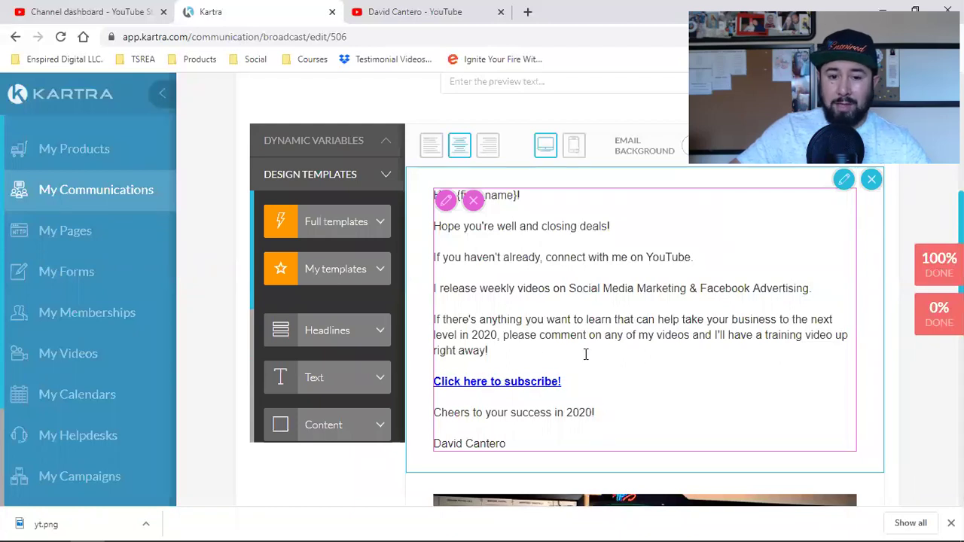
scroll(660, 449, down, 4)
scroll(660, 450, down, 4)
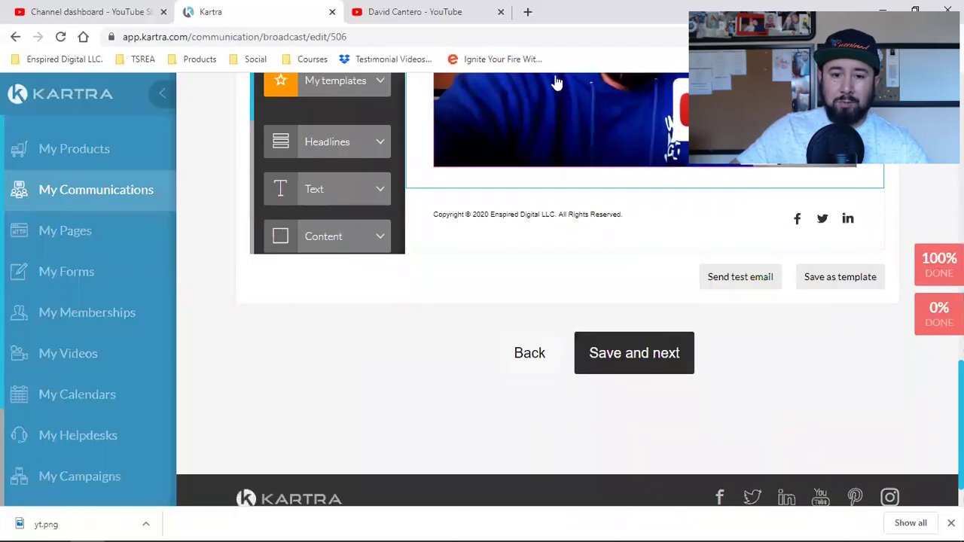
- Switch to Google in the YouTube page's tab, change to the test recipient's account, and open the Kartra test email in Gmail
click(418, 12)
click(83, 36)
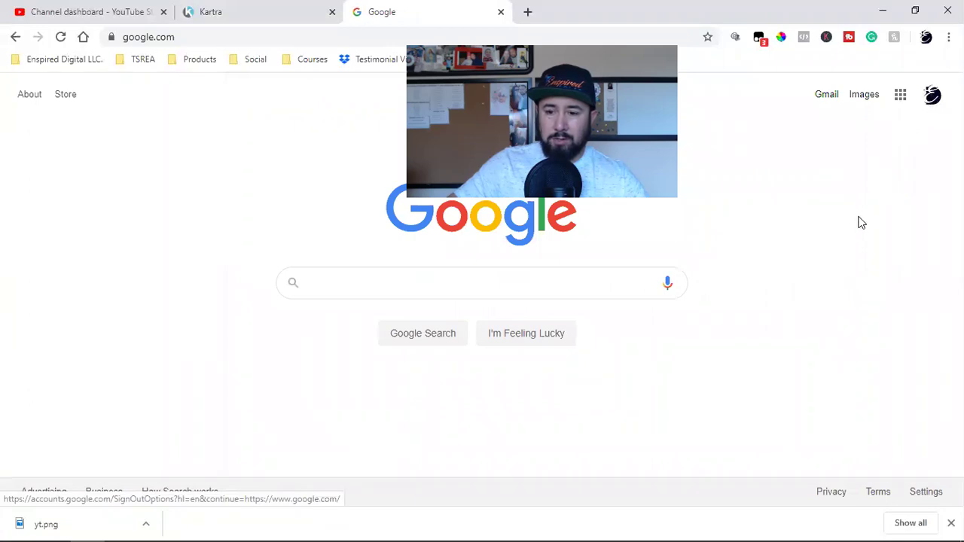
click(933, 98)
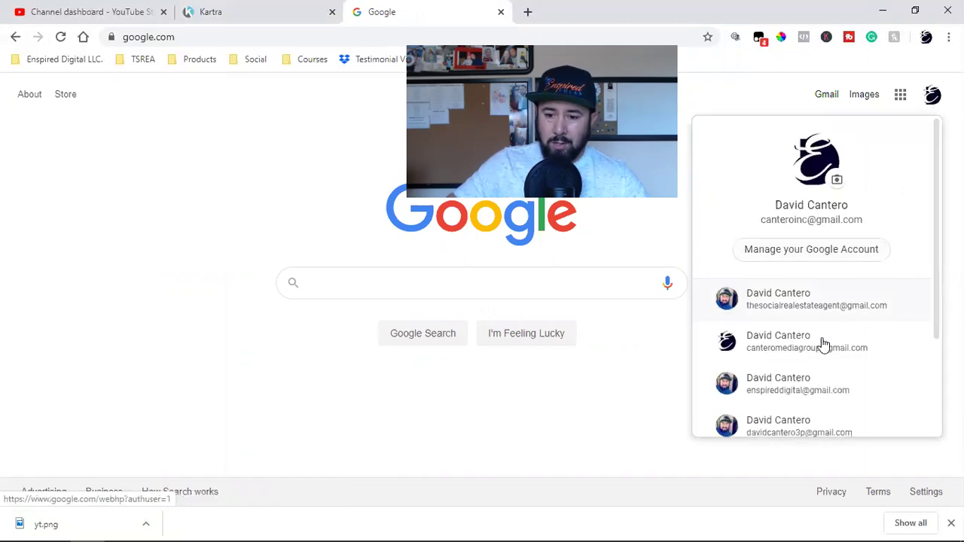
click(789, 426)
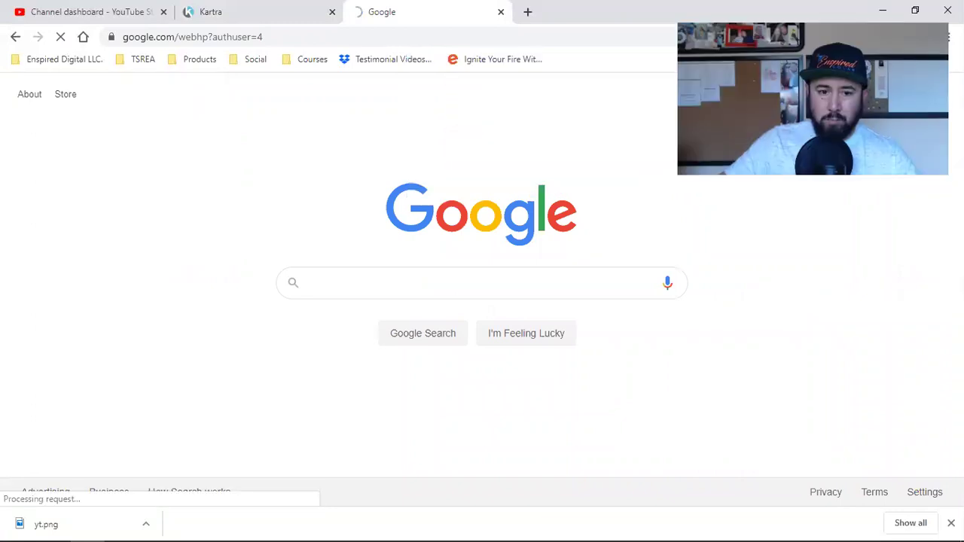
click(825, 95)
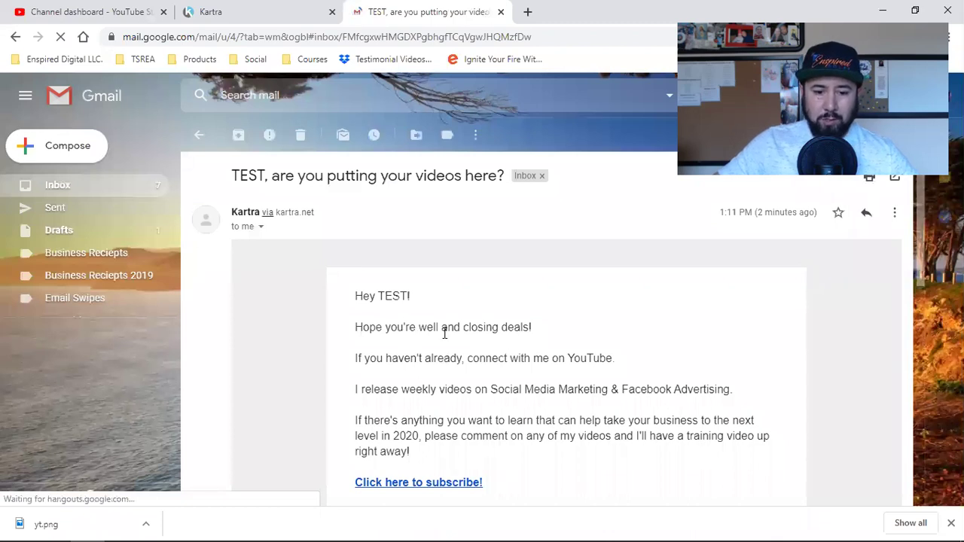
- Examine the received test email's text, subscribe link and Subscribe thumbnail
scroll(579, 360, down, 2)
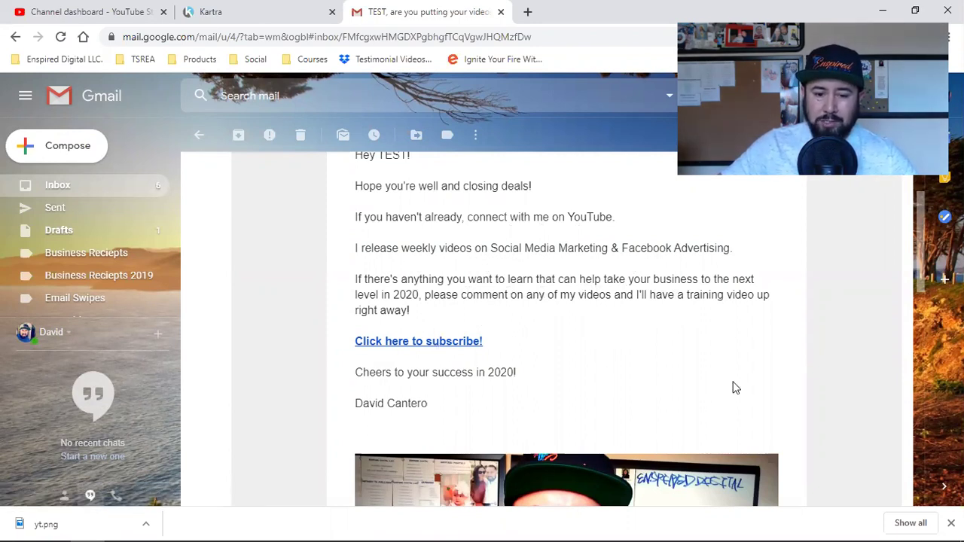
scroll(734, 387, down, 4)
scroll(407, 335, up, 4)
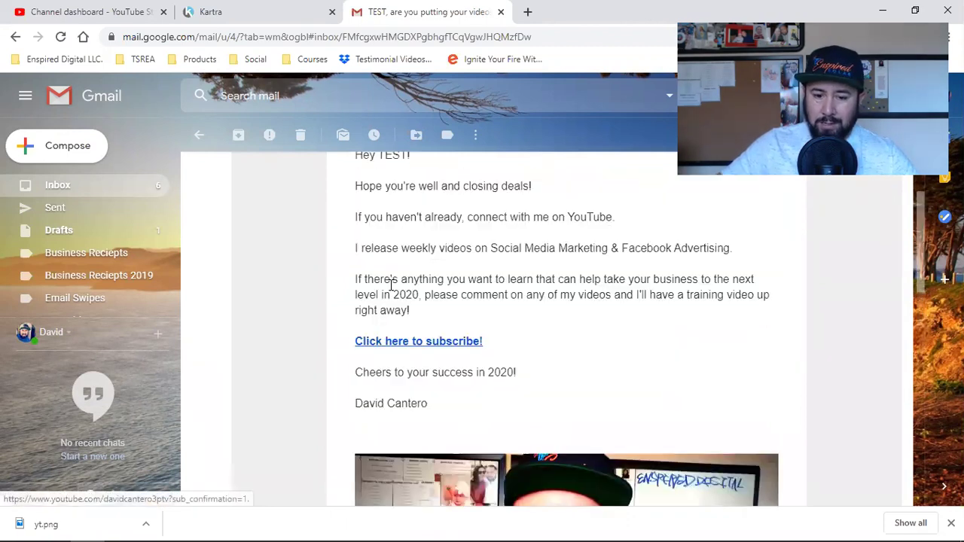
scroll(406, 346, down, 4)
scroll(489, 309, up, 2)
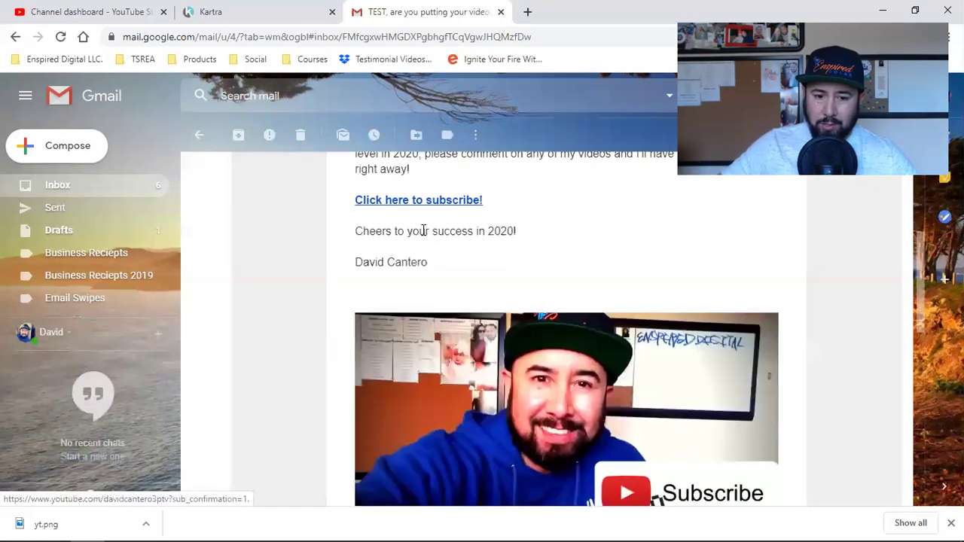
- Test the email's subscribe text link and Subscribe thumbnail, closing the YouTube subscription page each one opens
click(435, 200)
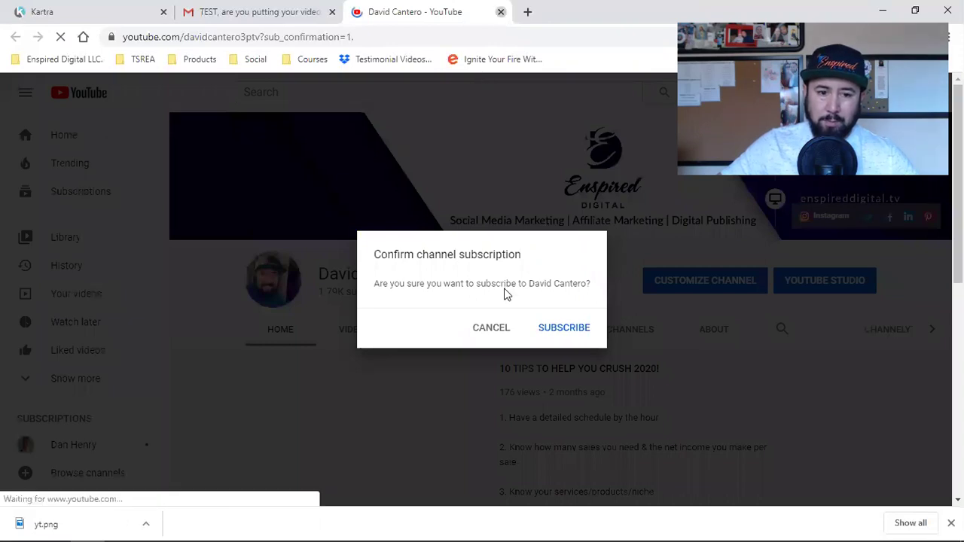
key(ctrl+w)
scroll(504, 293, down, 2)
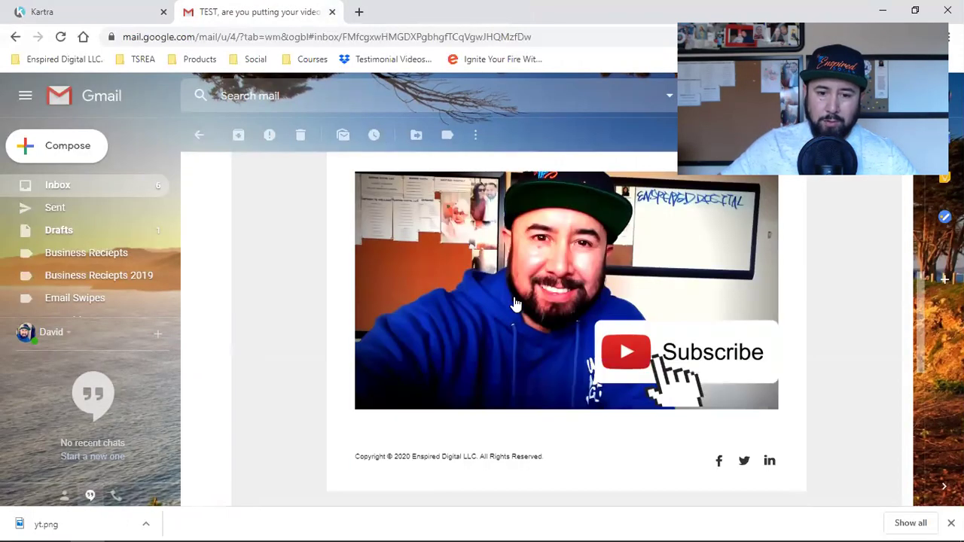
click(517, 302)
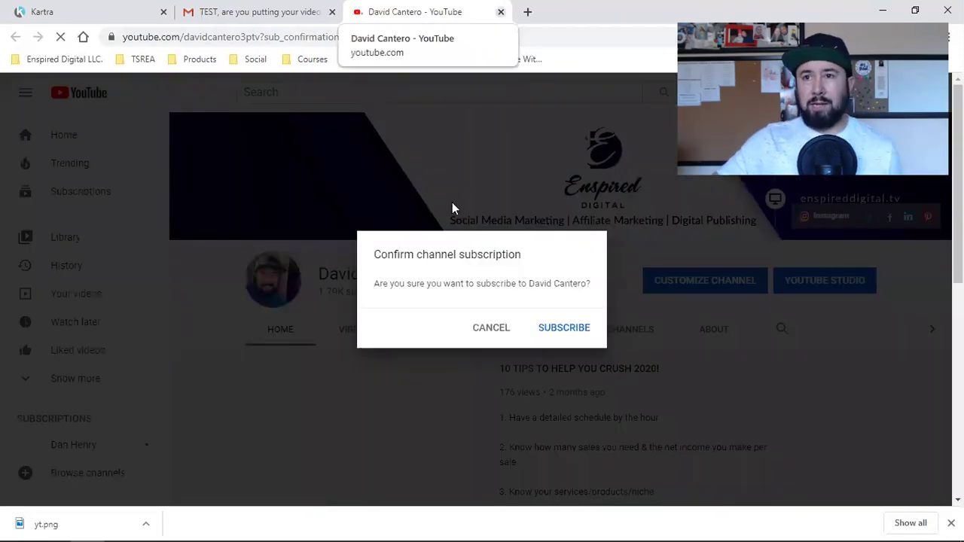
key(ctrl+w)
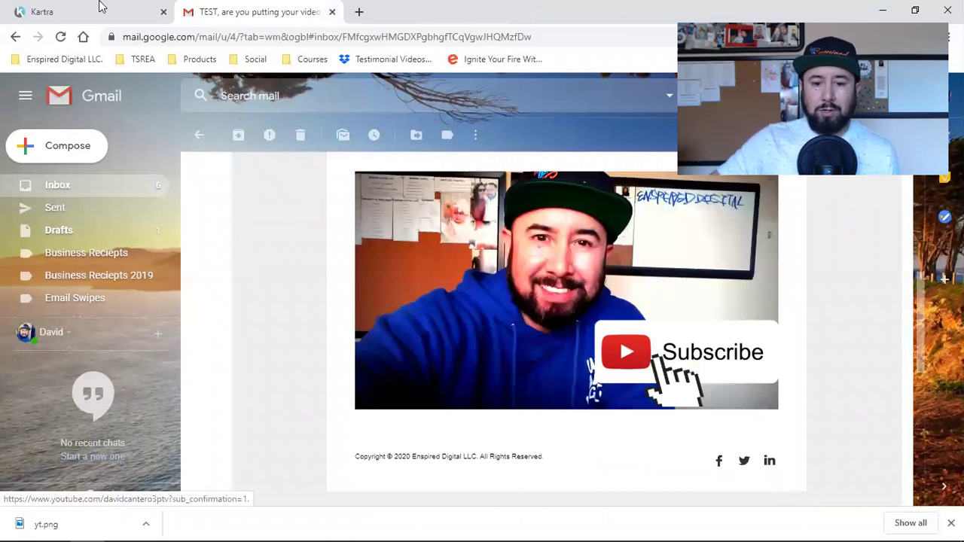
- Return to Kartra and review the broadcast's body text, subject line and Subscribe thumbnail
click(98, 8)
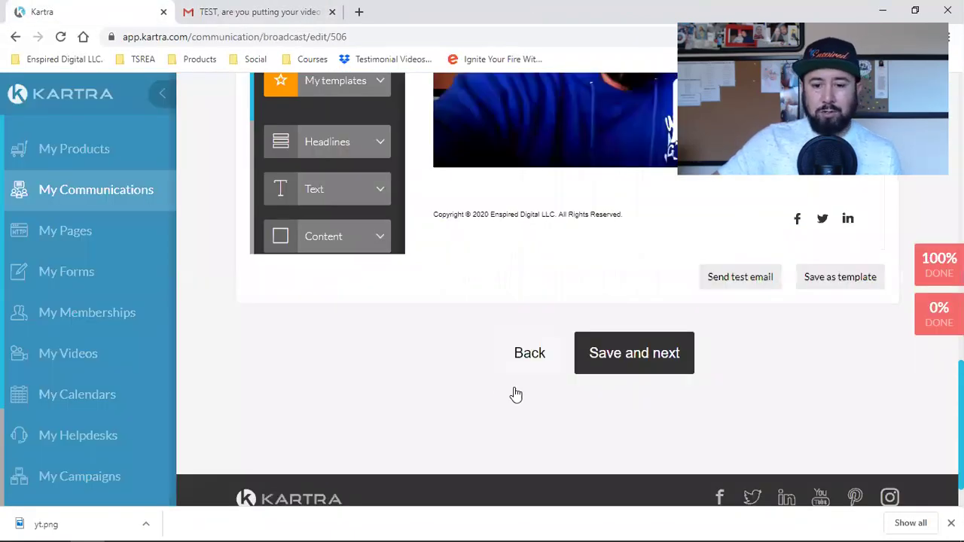
scroll(515, 394, up, 4)
scroll(516, 394, up, 4)
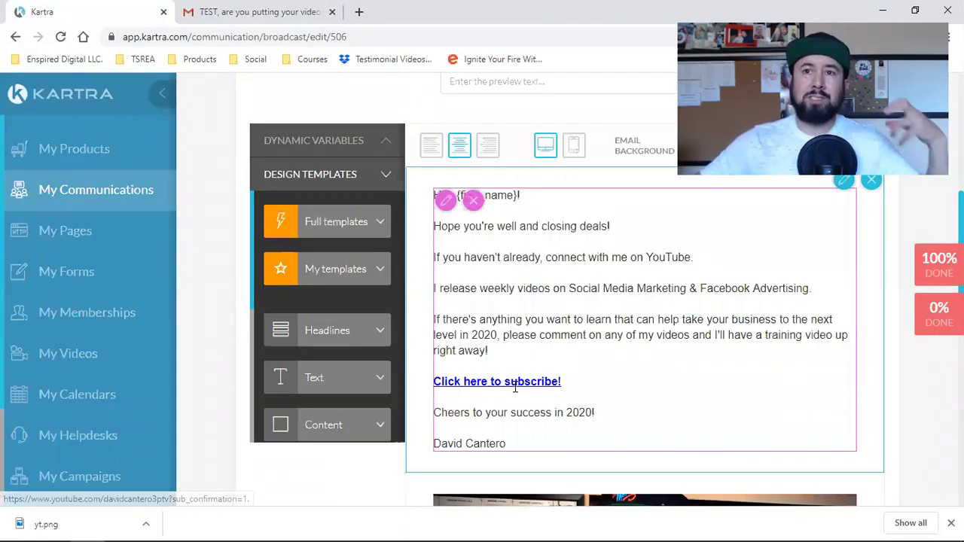
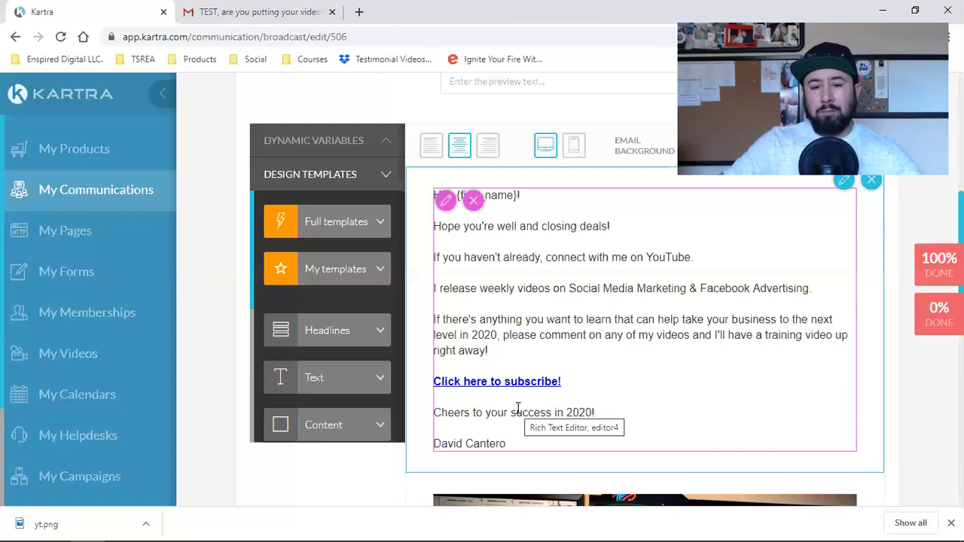
click(518, 333)
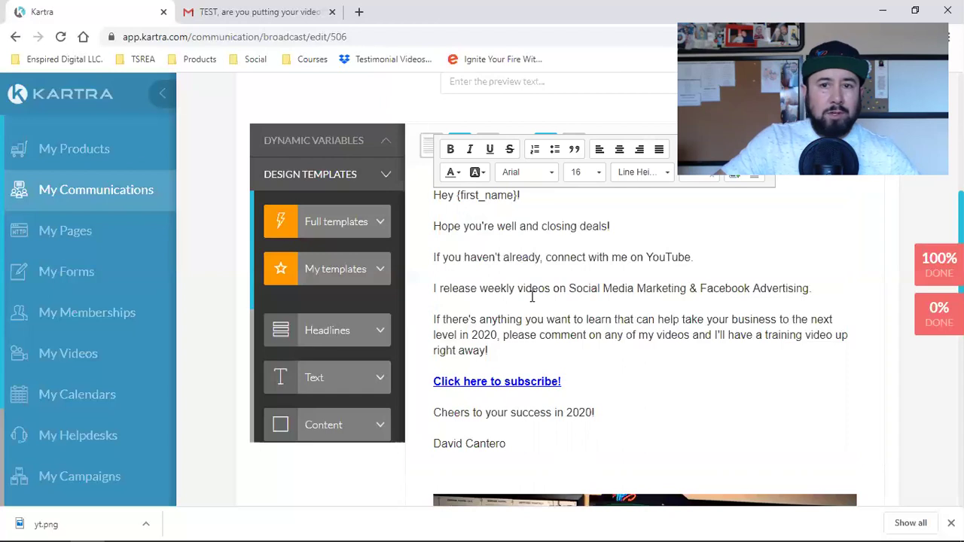
scroll(531, 296, up, 4)
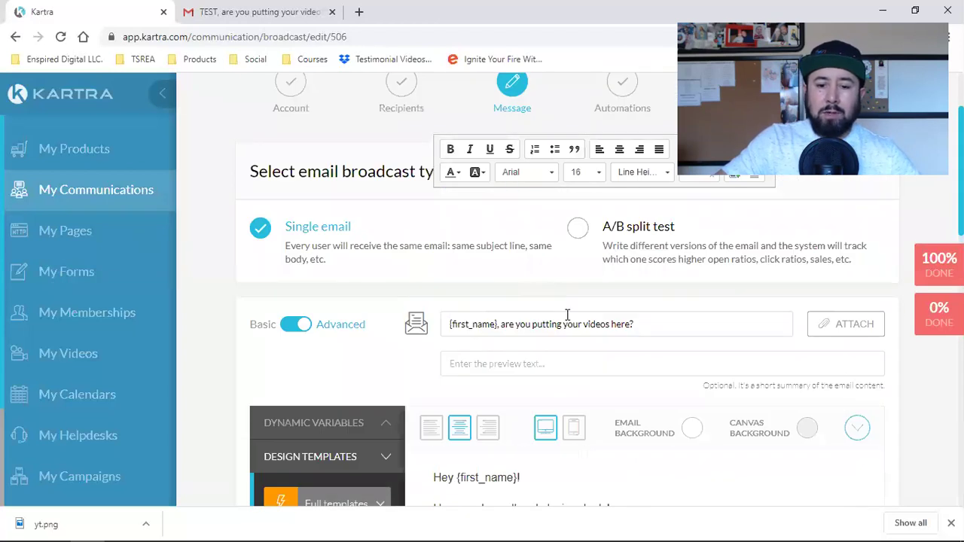
scroll(568, 316, down, 6)
scroll(638, 386, down, 4)
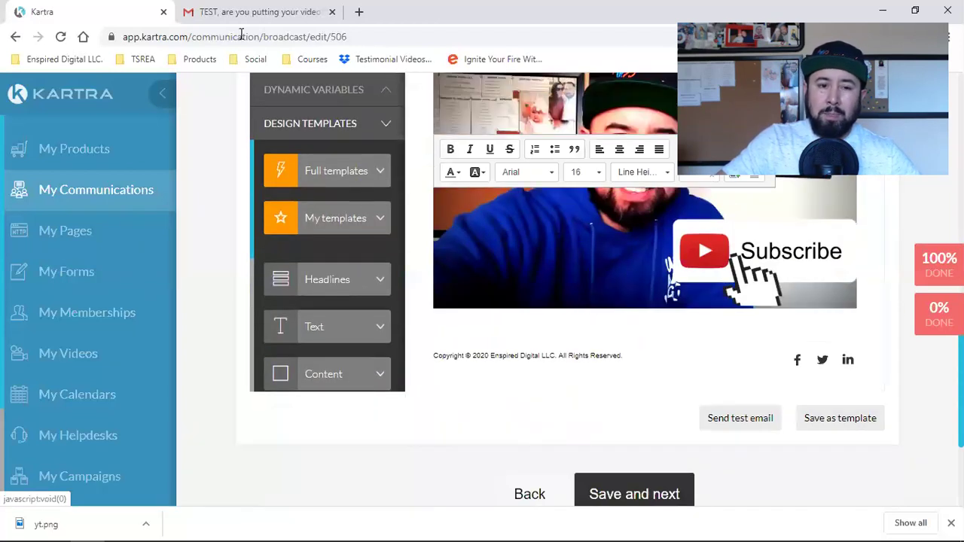
- Open the YouTube channel in a new tab from the social bookmarks and go to its Video Manager
click(357, 12)
click(45, 58)
mouse_move(150, 60)
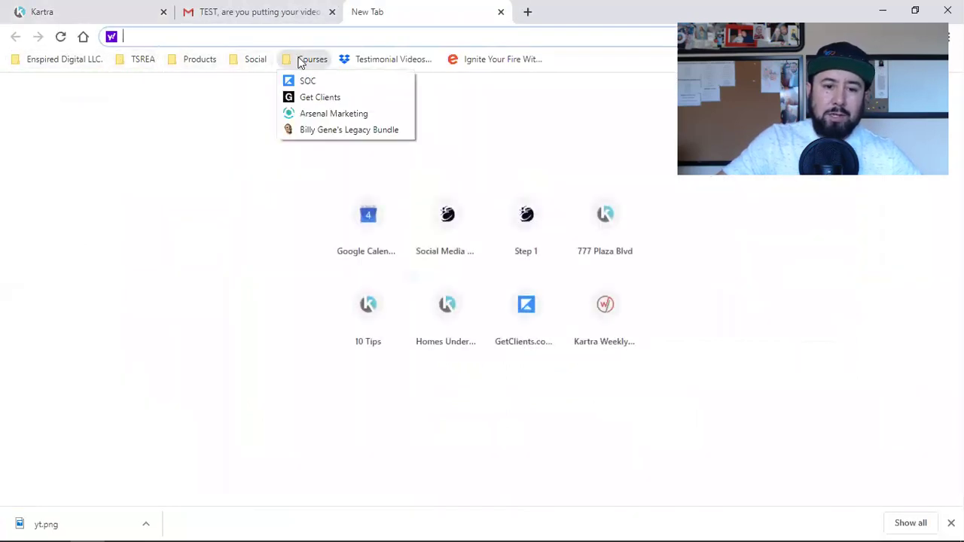
mouse_move(249, 59)
click(255, 162)
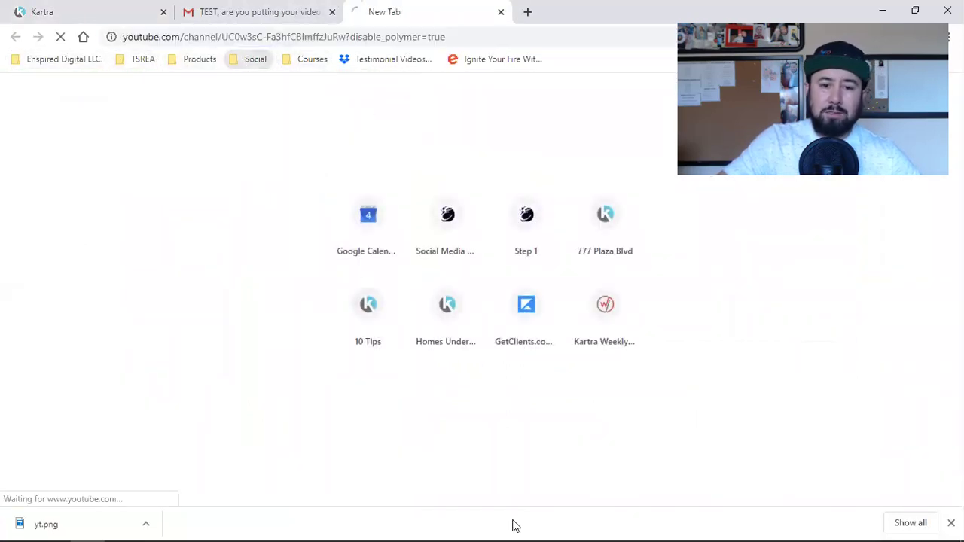
mouse_move(512, 526)
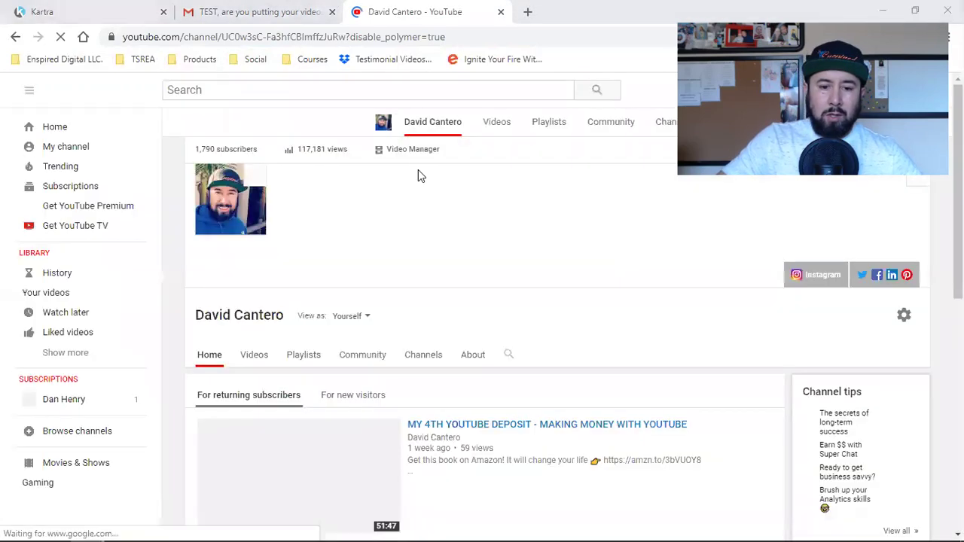
click(425, 154)
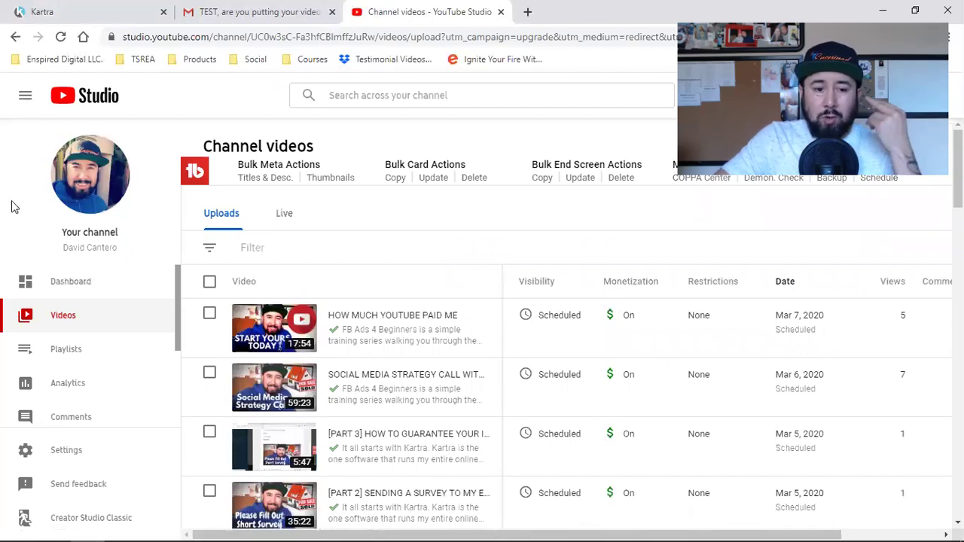
- Open the channel dashboard and examine the current subscriber count
click(60, 283)
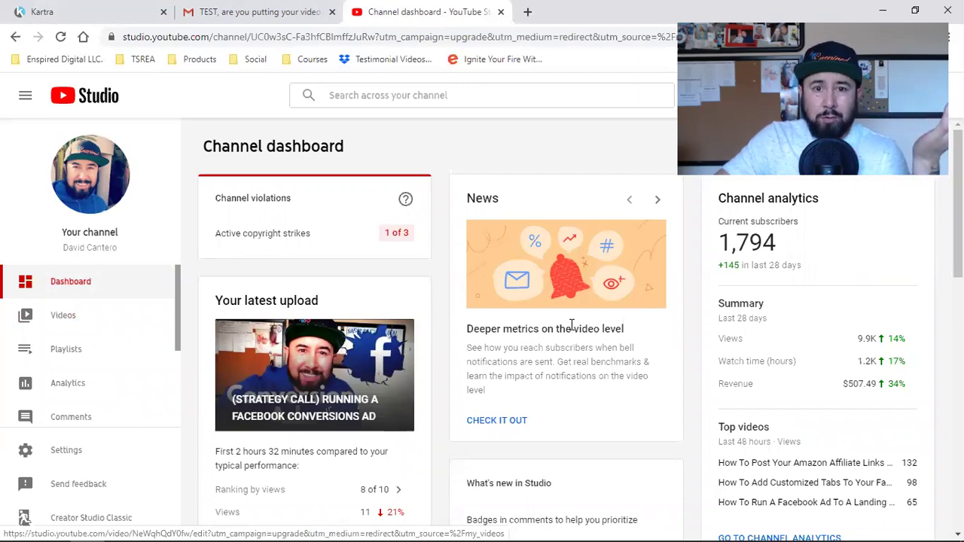
double_click(744, 252)
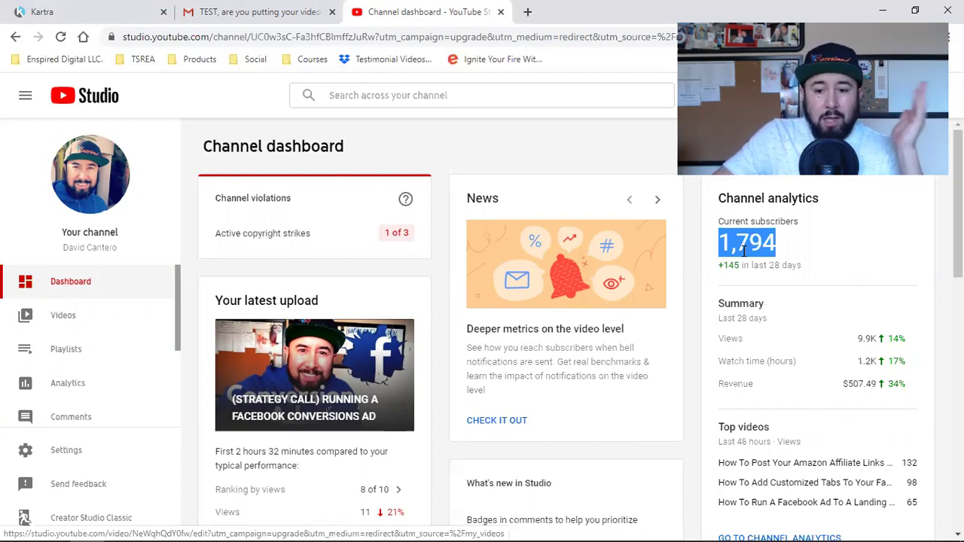
click(744, 252)
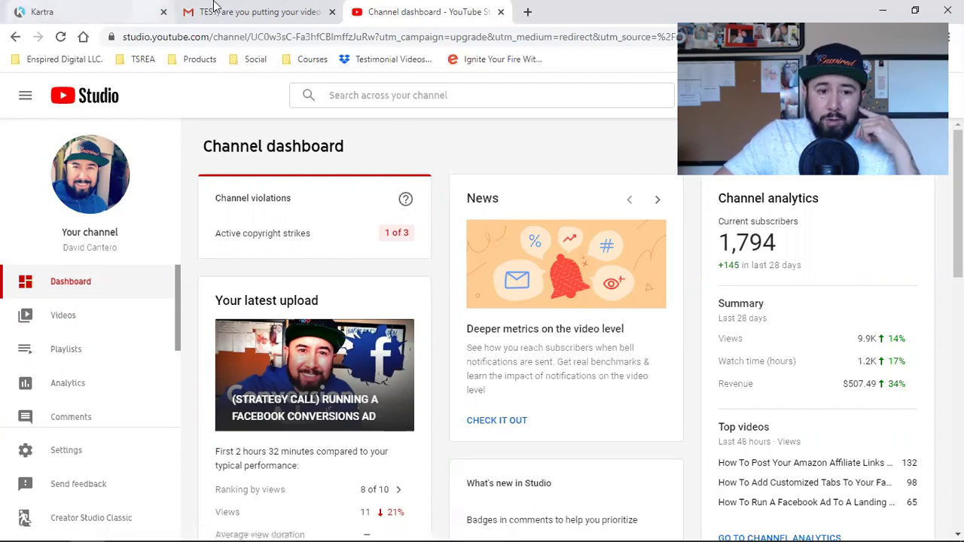
- Switch back to the Kartra broadcast, save the message and continue past the automations stage without adding one
click(90, 9)
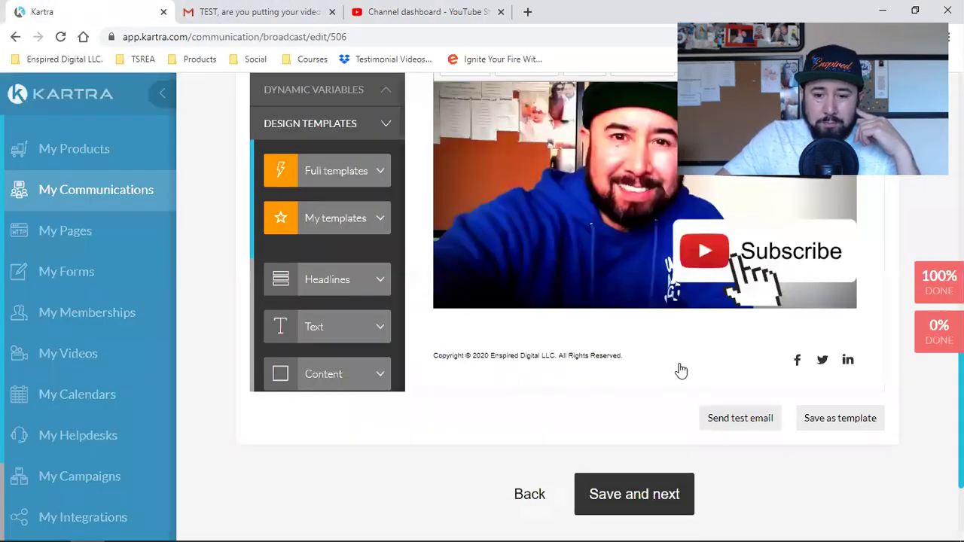
scroll(681, 367, up, 10)
scroll(813, 285, up, 2)
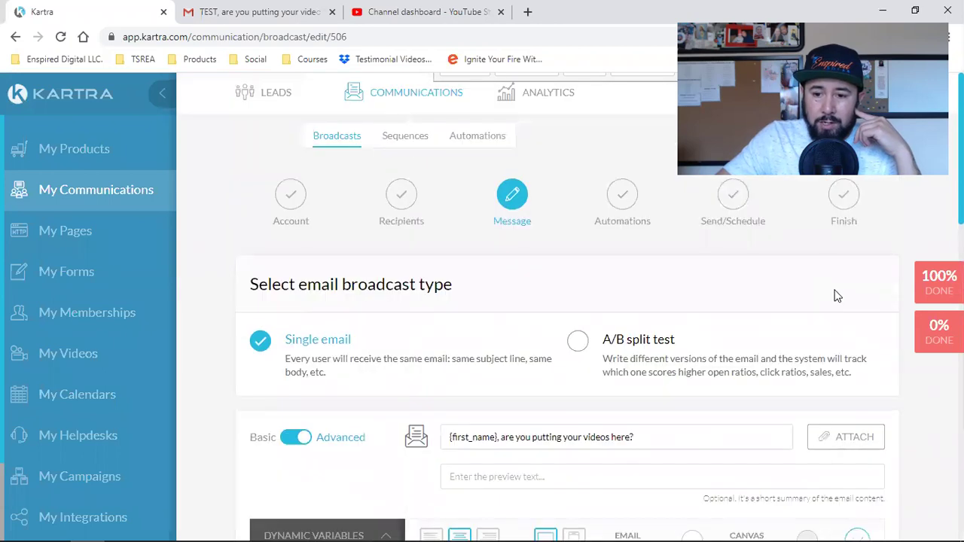
scroll(716, 306, down, 10)
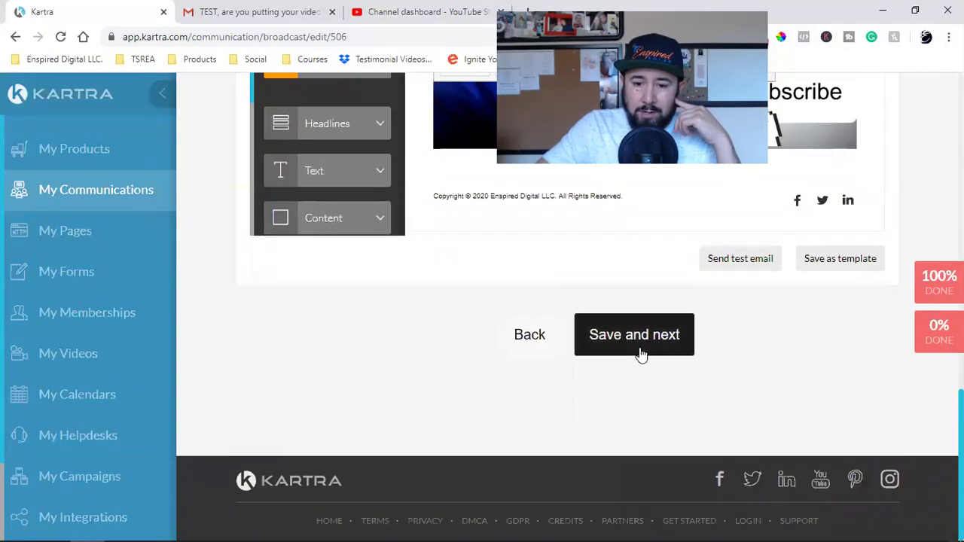
click(639, 352)
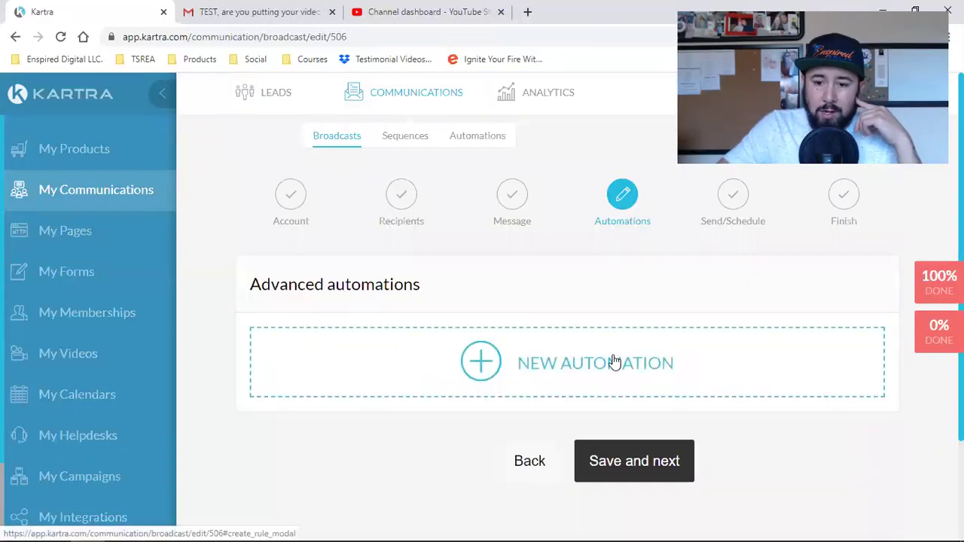
click(652, 457)
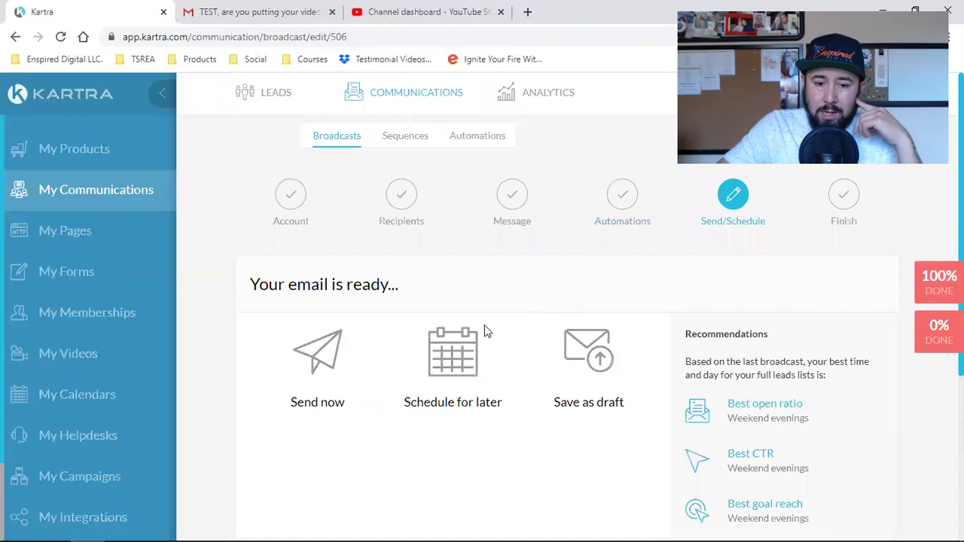
- Choose to send the broadcast now, save it and confirm the sending
click(300, 348)
scroll(617, 339, down, 3)
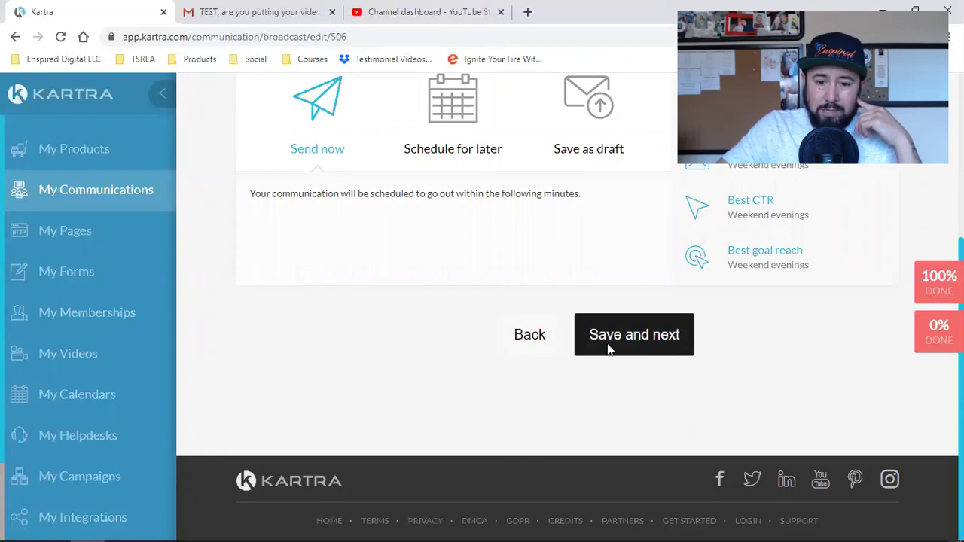
click(608, 347)
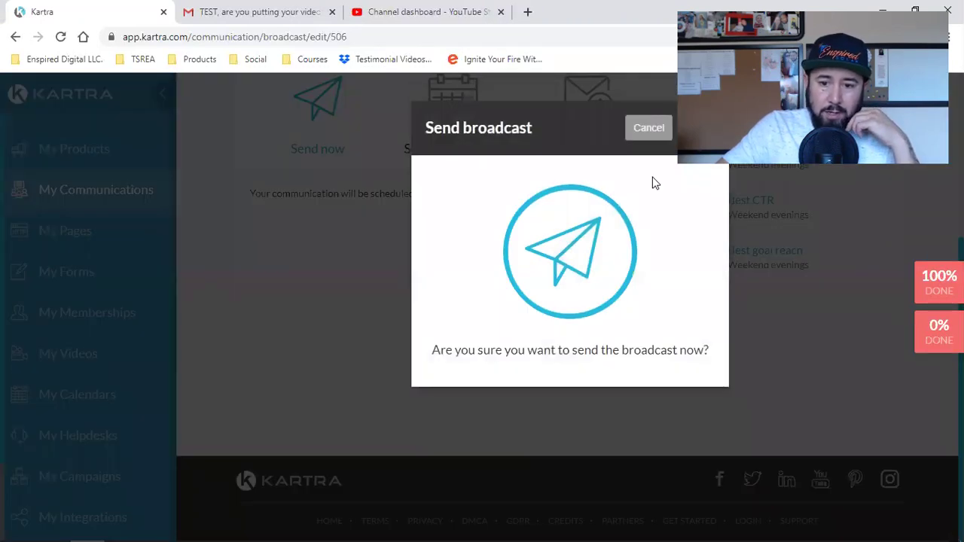
click(687, 128)
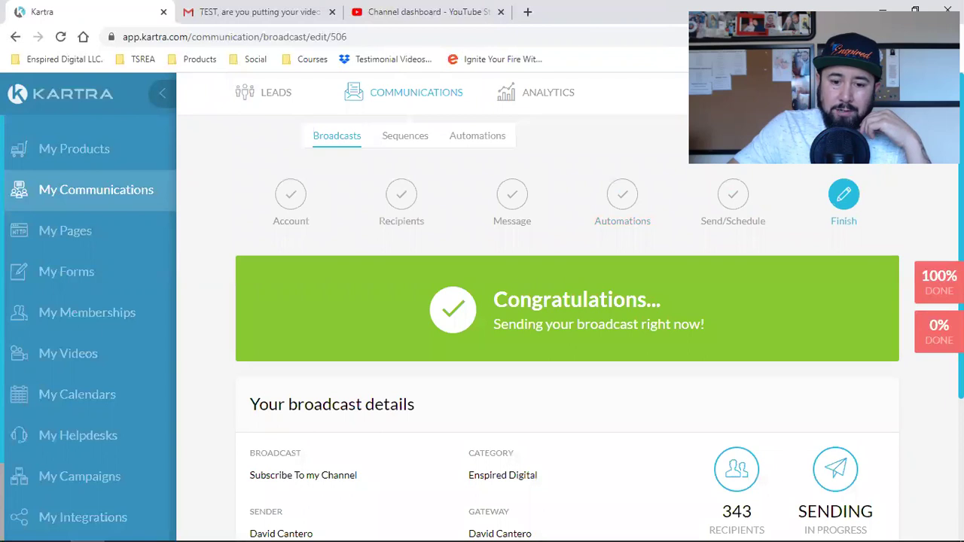
- Review the sent broadcast's details, including its name and recipients
scroll(548, 267, down, 2)
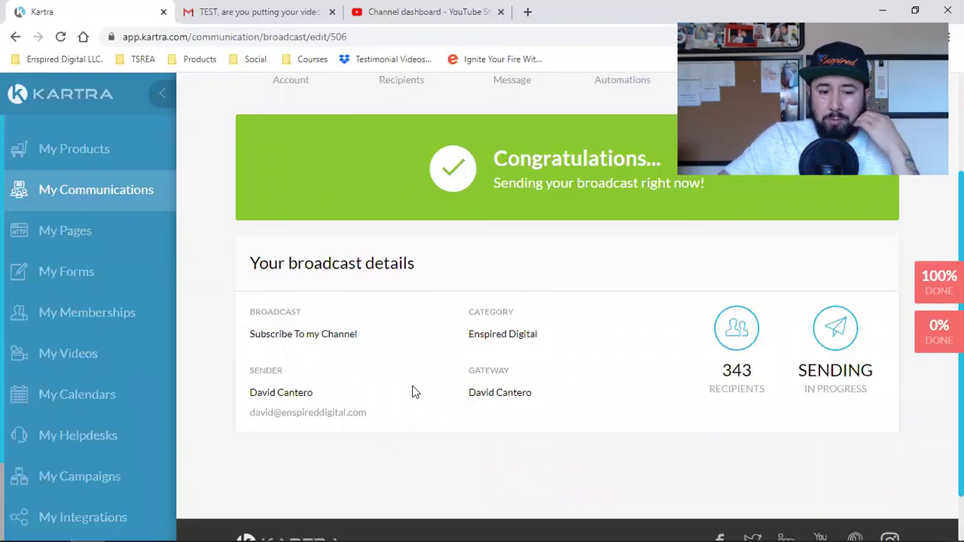
triple_click(299, 337)
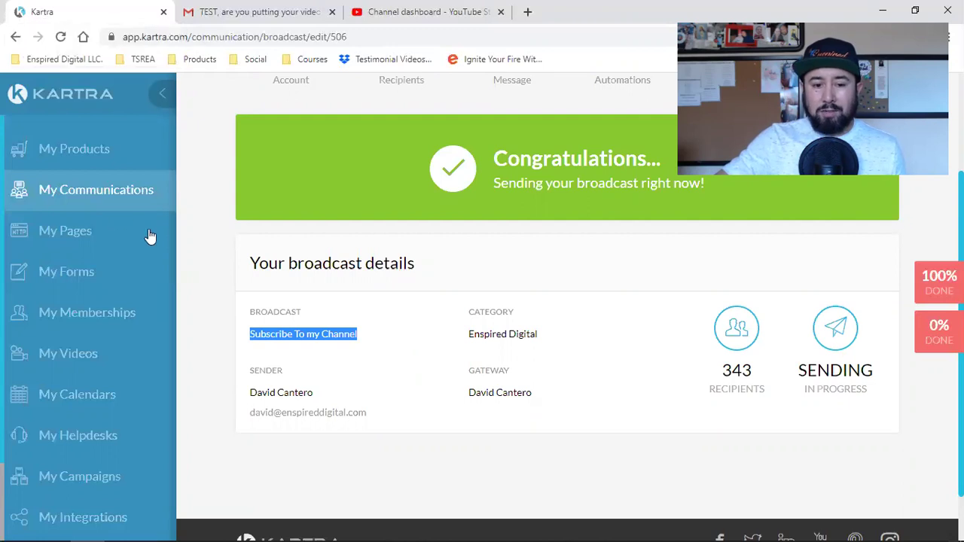
click(193, 231)
scroll(258, 383, up, 2)
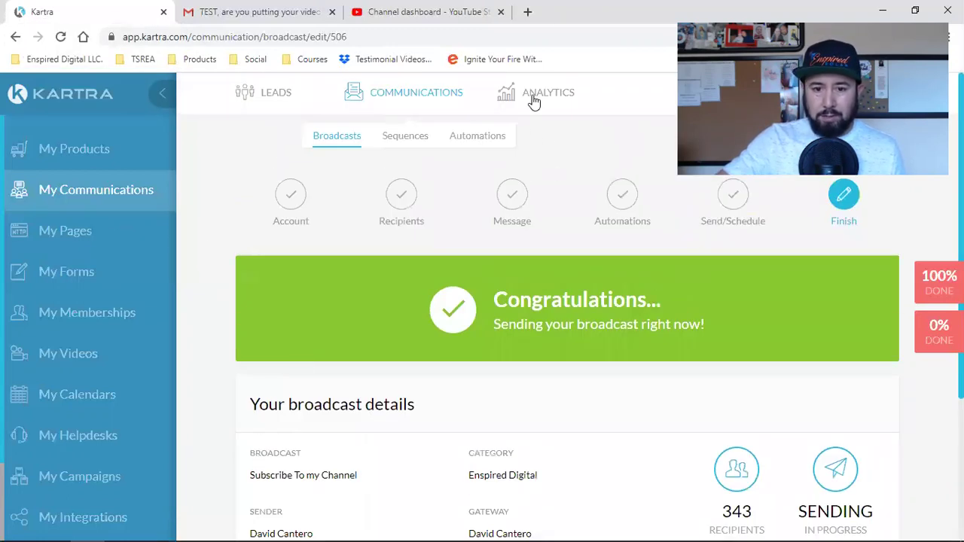
- Open google.com in a new tab, search for "countdown clock" and start the 5-minute timer
click(528, 12)
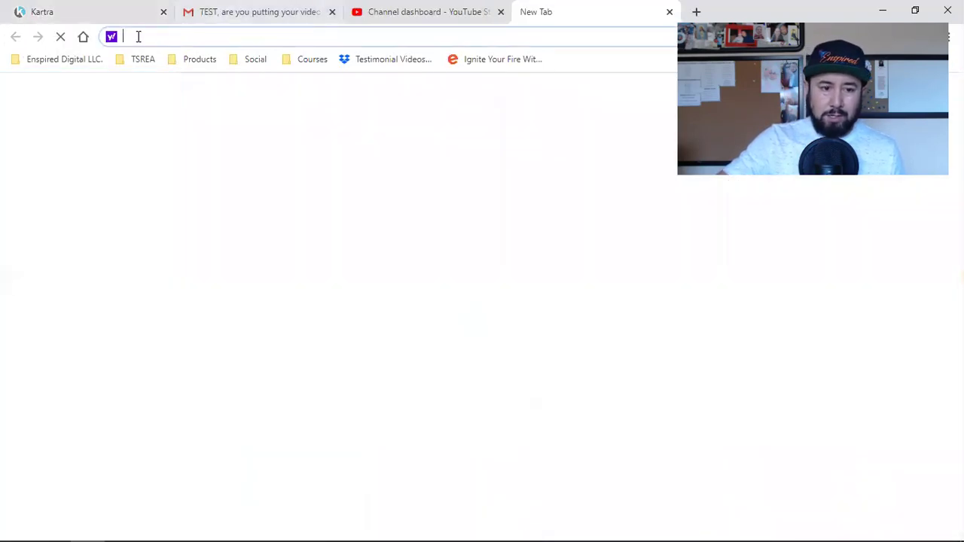
text(google.com)
key(Return)
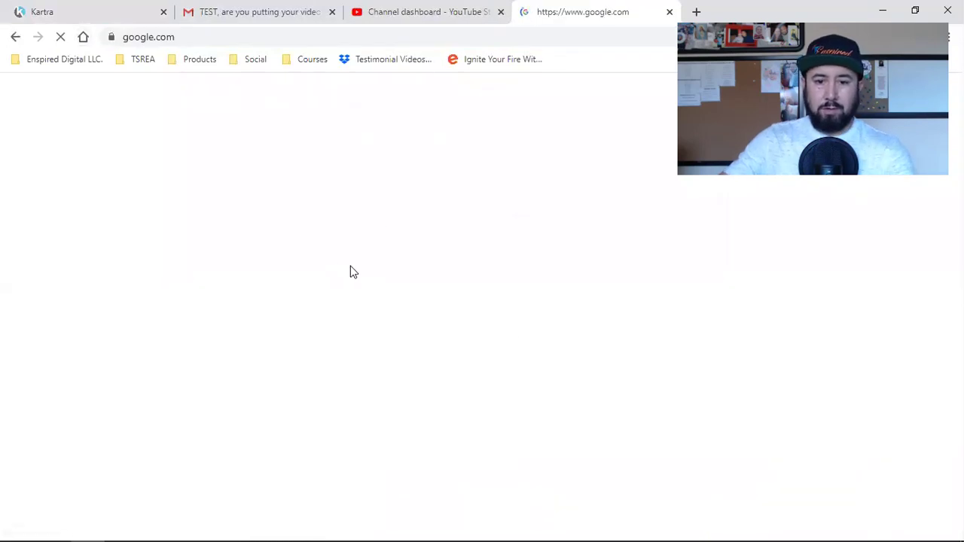
text(countd)
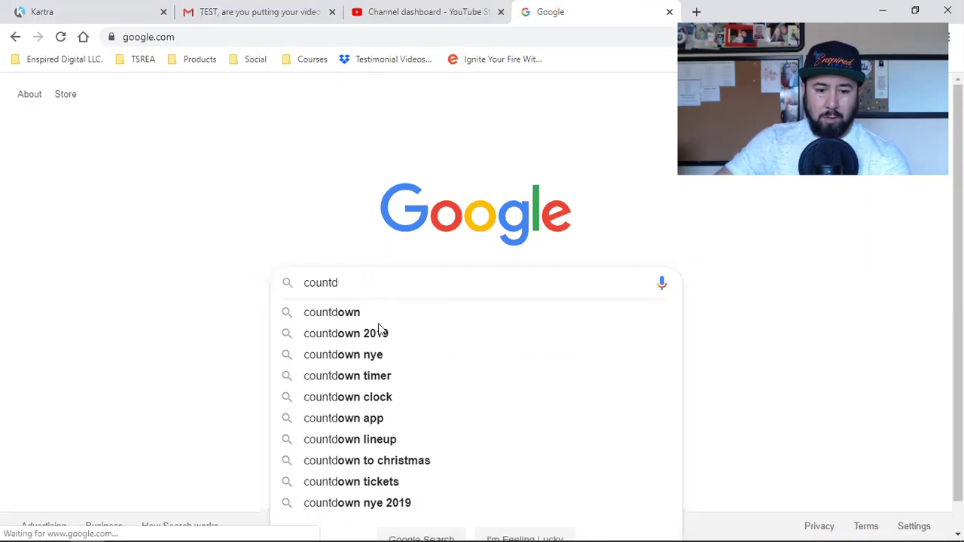
click(380, 396)
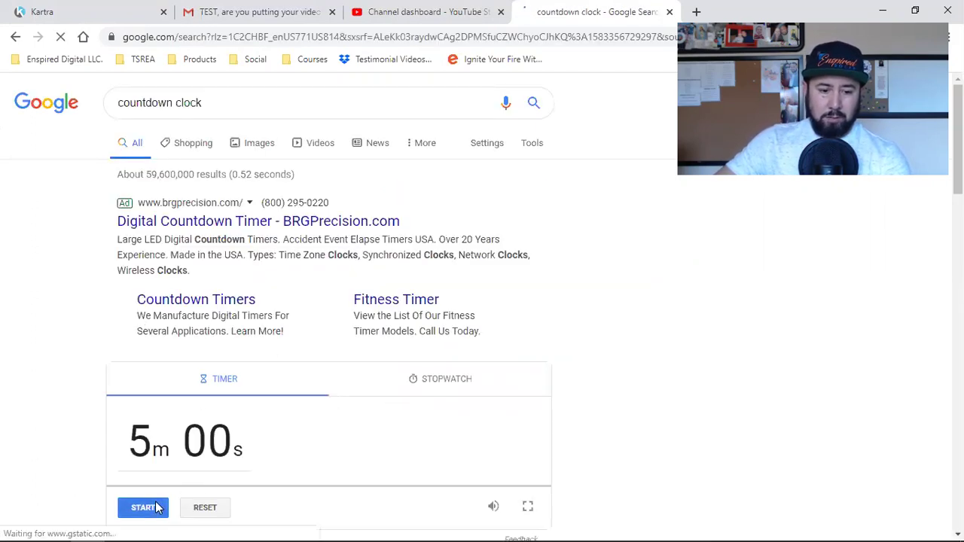
click(156, 508)
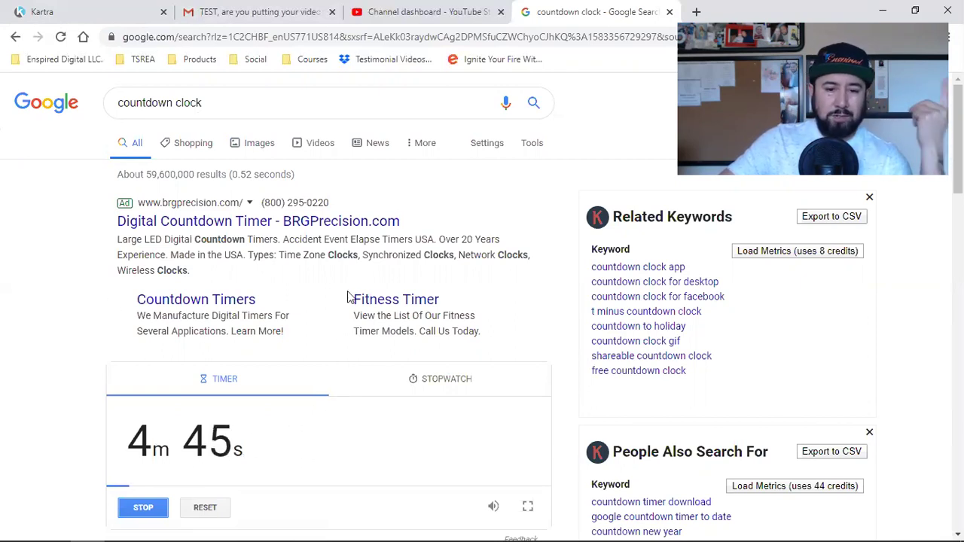
- Close the countdown timer page, agreeing to leave the site, and return to the Kartra broadcast
click(668, 12)
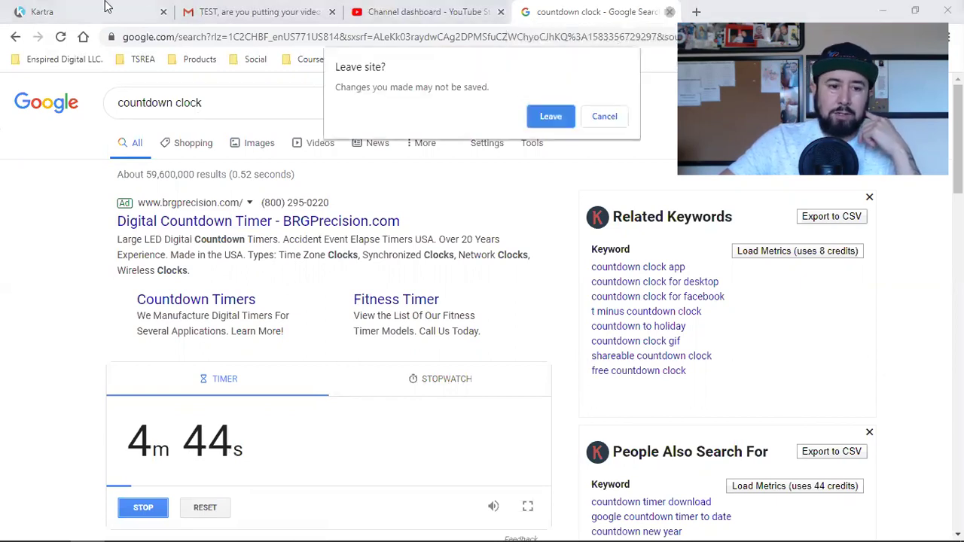
click(548, 115)
click(60, 6)
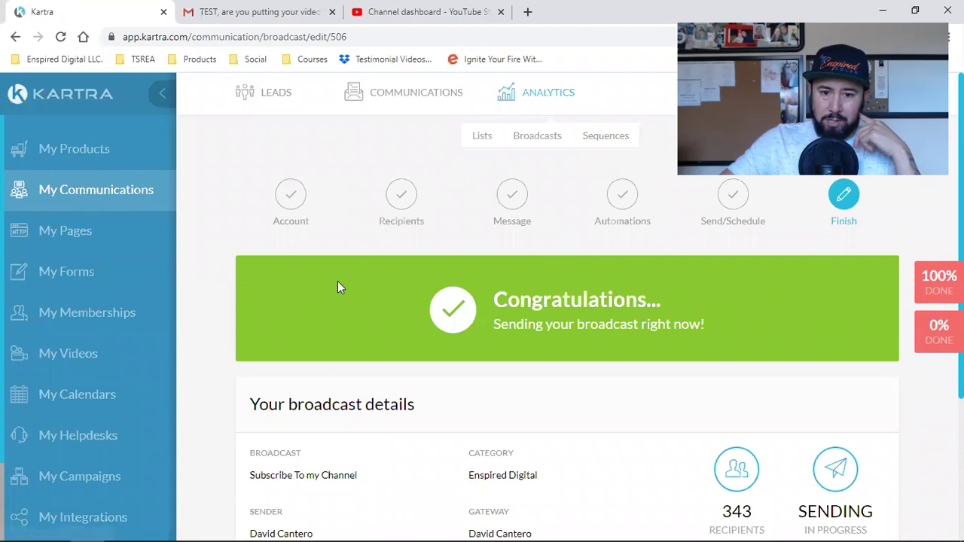
- Open Kartra's broadcast analytics and check the channel's current subscriber count on the YouTube Studio dashboard
click(539, 146)
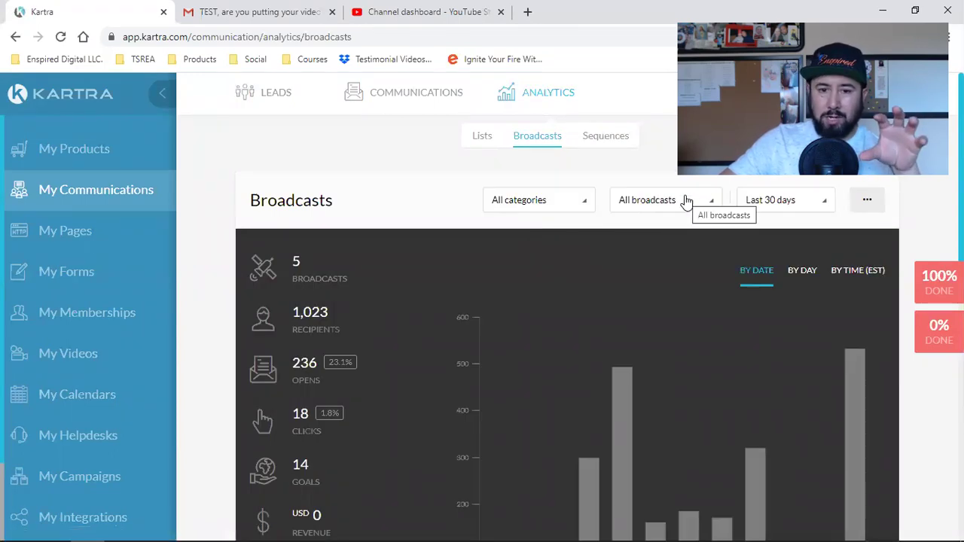
click(450, 6)
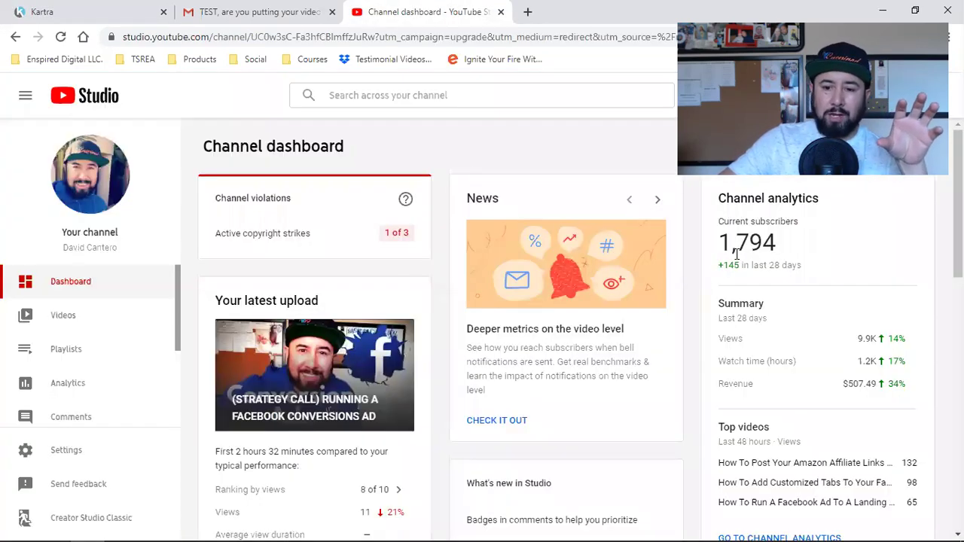
double_click(751, 239)
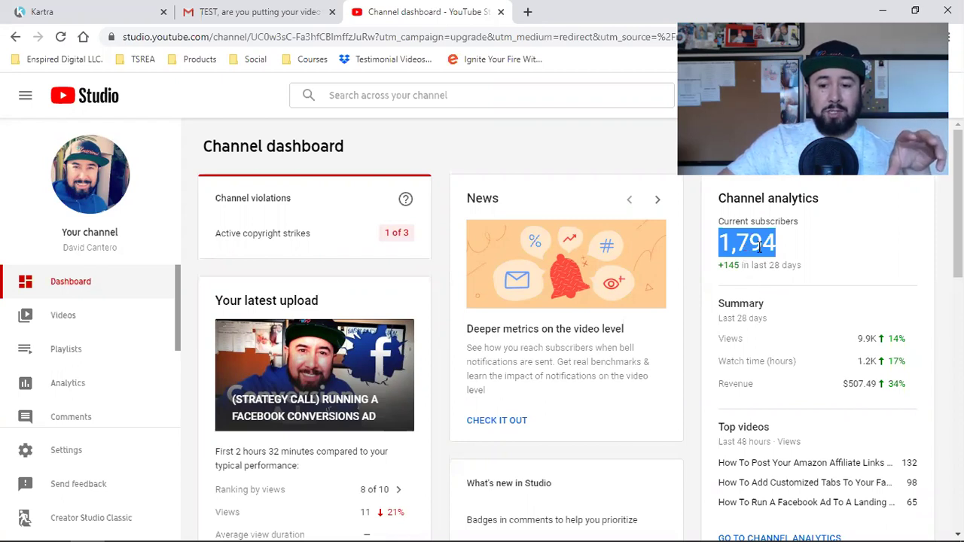
- Switch back to Kartra, filter the broadcast analytics to the Enspired Digital category and the Subscribe To my Channel broadcast, and check its opens
click(124, 6)
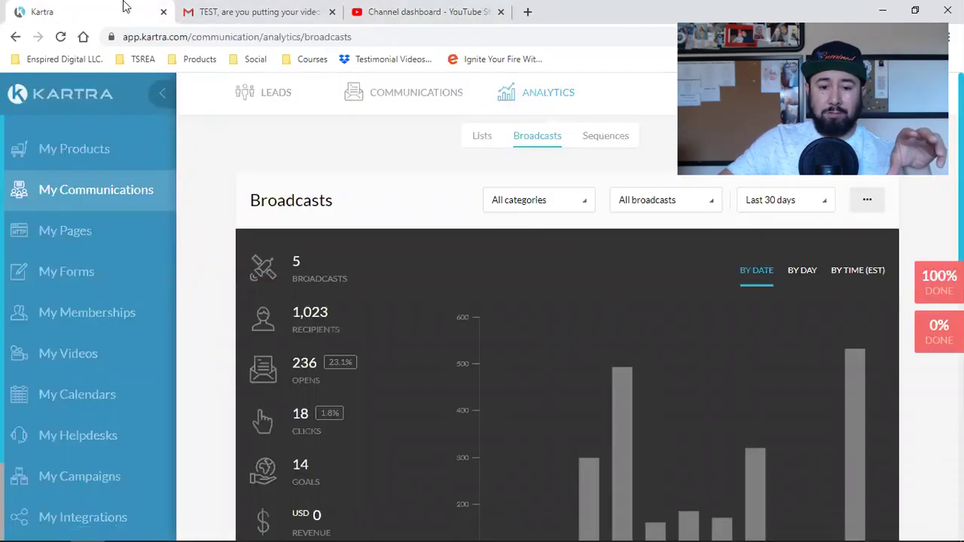
click(532, 202)
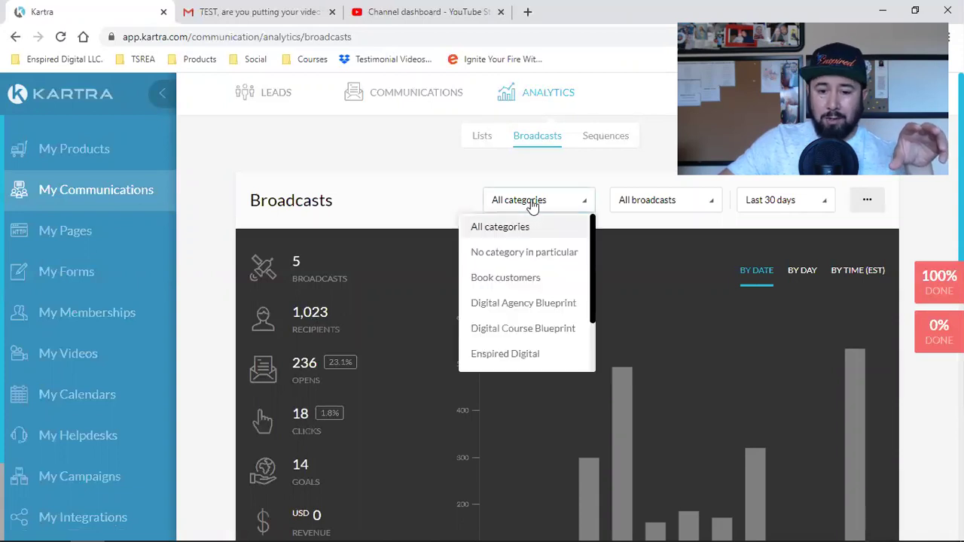
scroll(524, 305, down, 2)
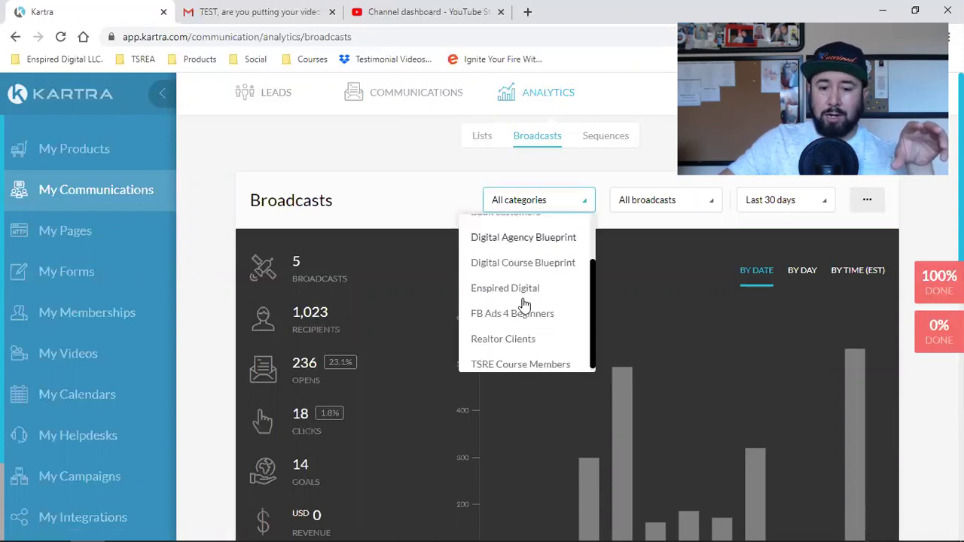
click(519, 287)
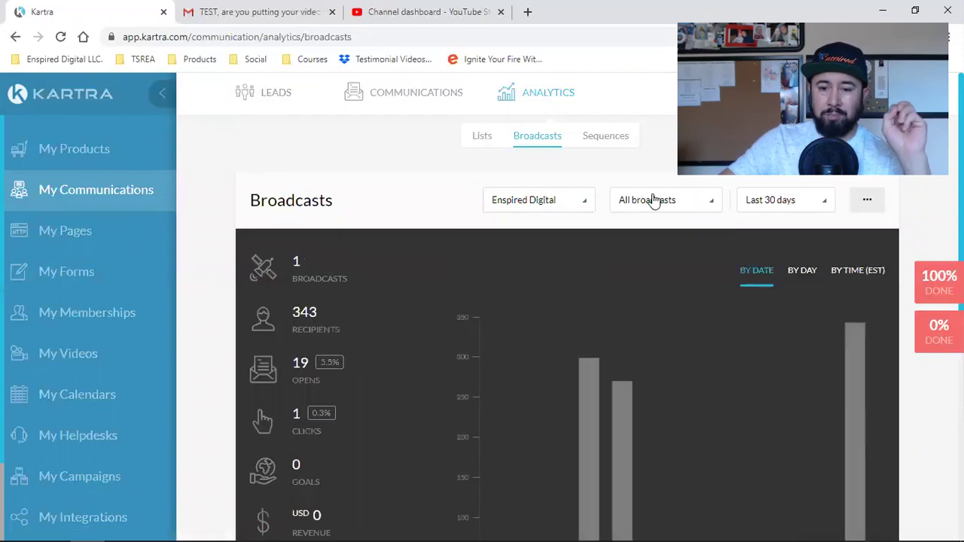
click(648, 201)
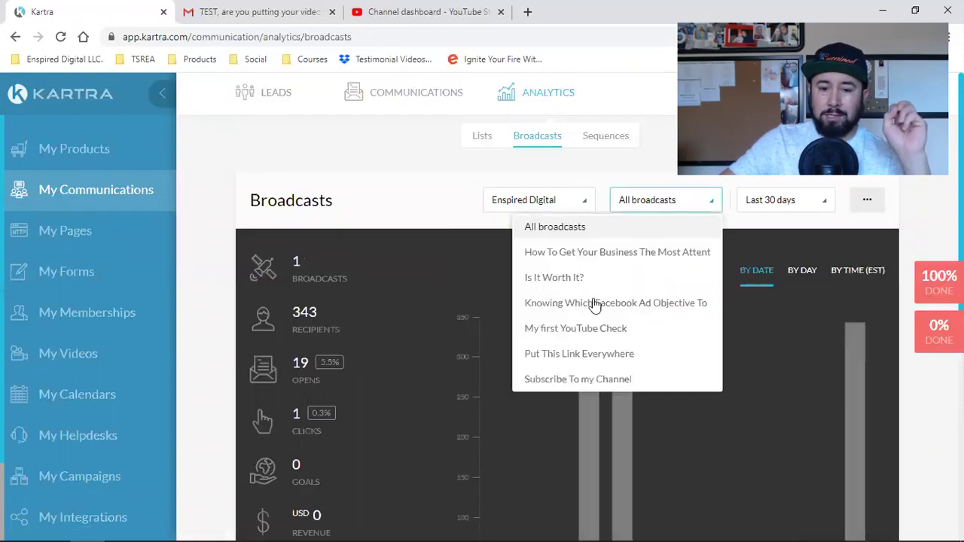
click(577, 380)
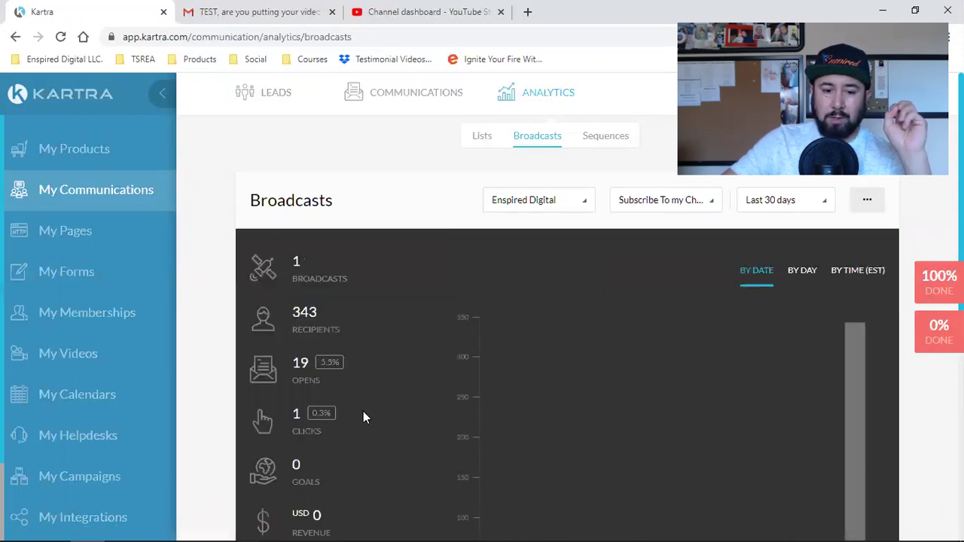
double_click(297, 373)
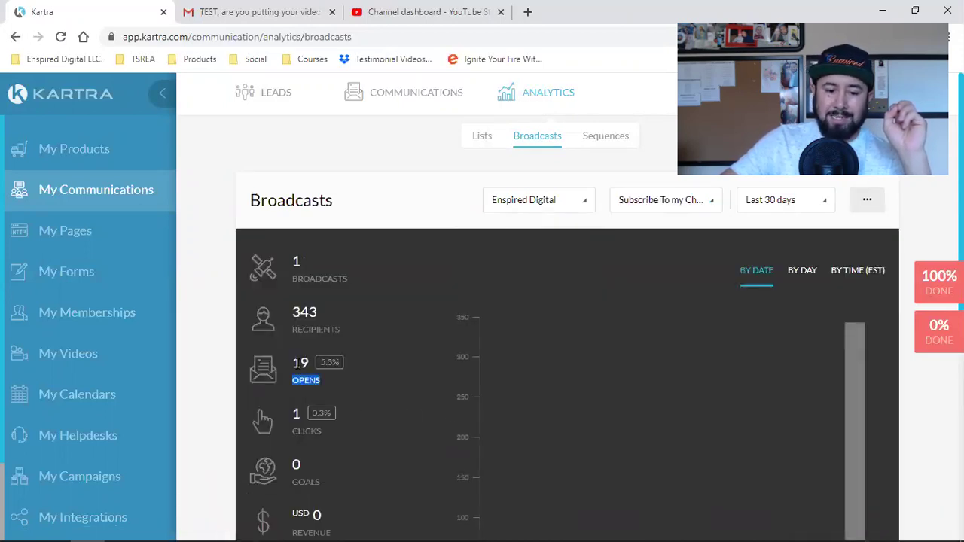
triple_click(300, 362)
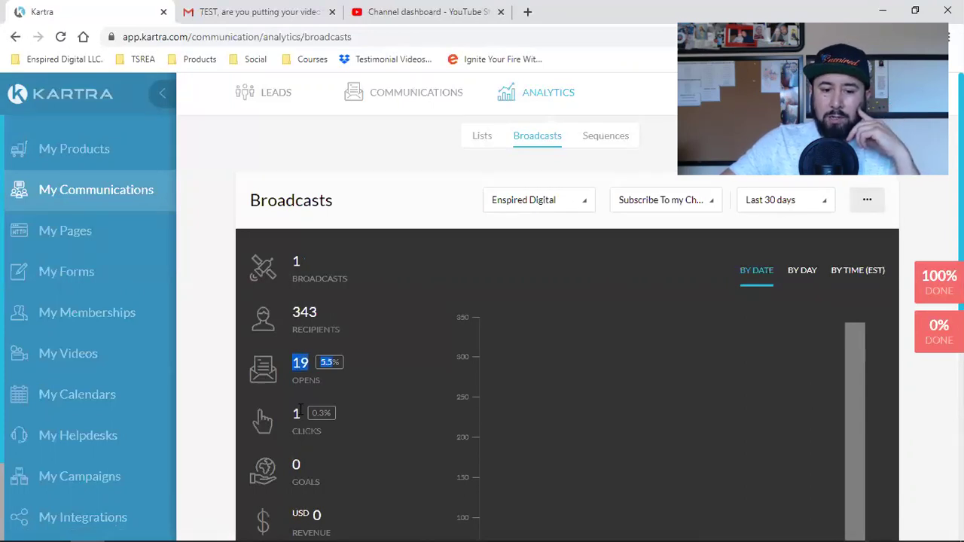
- Limit the broadcast analytics to Today and check the opens figure
click(784, 216)
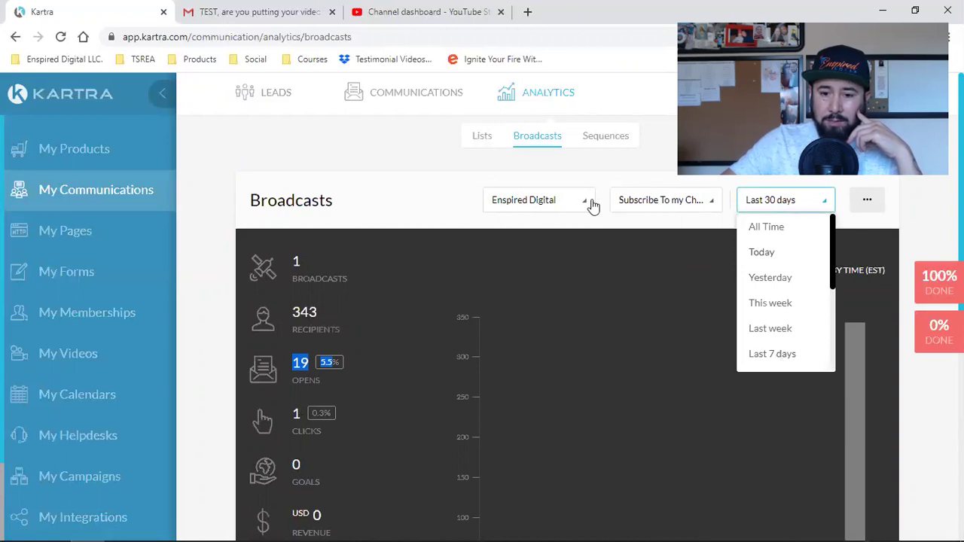
click(778, 257)
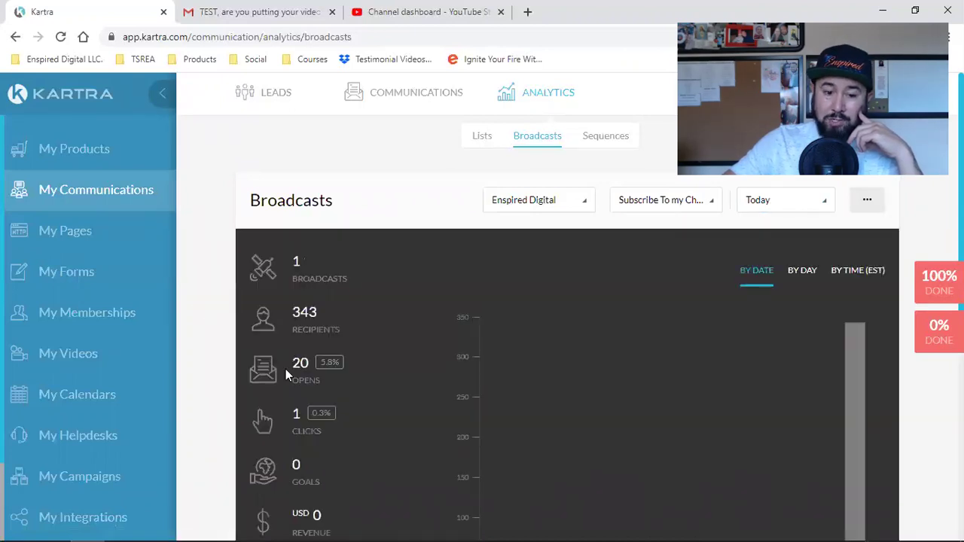
triple_click(268, 361)
click(223, 307)
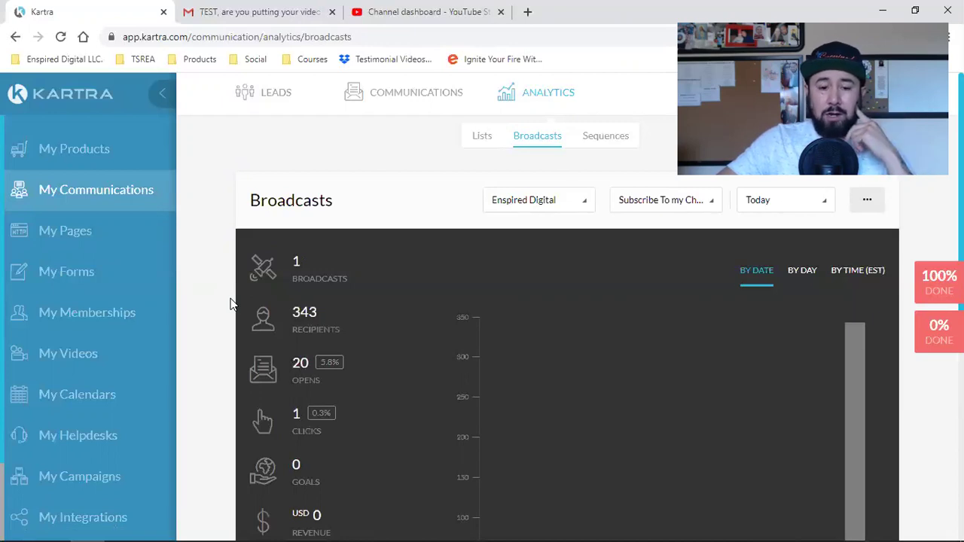
- Reload the analytics page and filter it again to Enspired Digital, the Subscribe To my Channel broadcast and Today
click(61, 37)
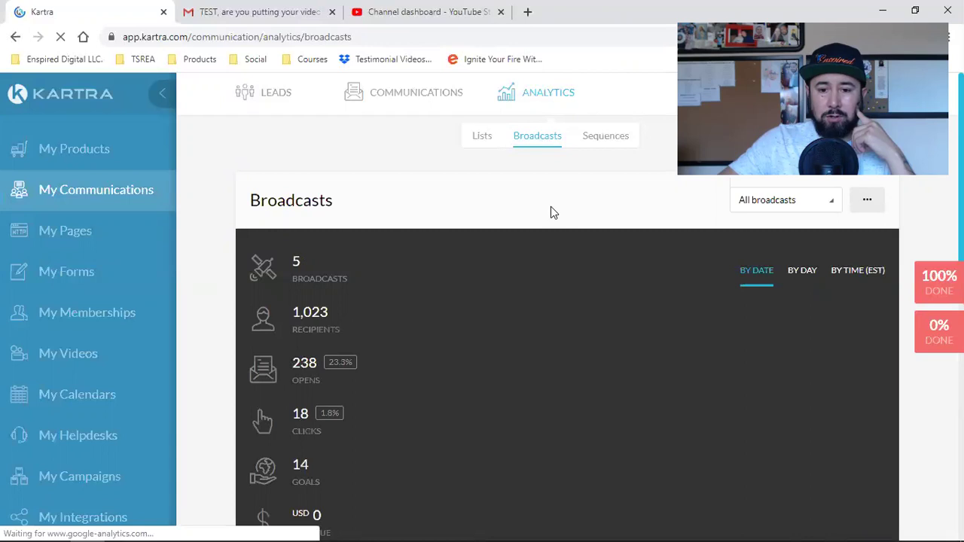
click(574, 205)
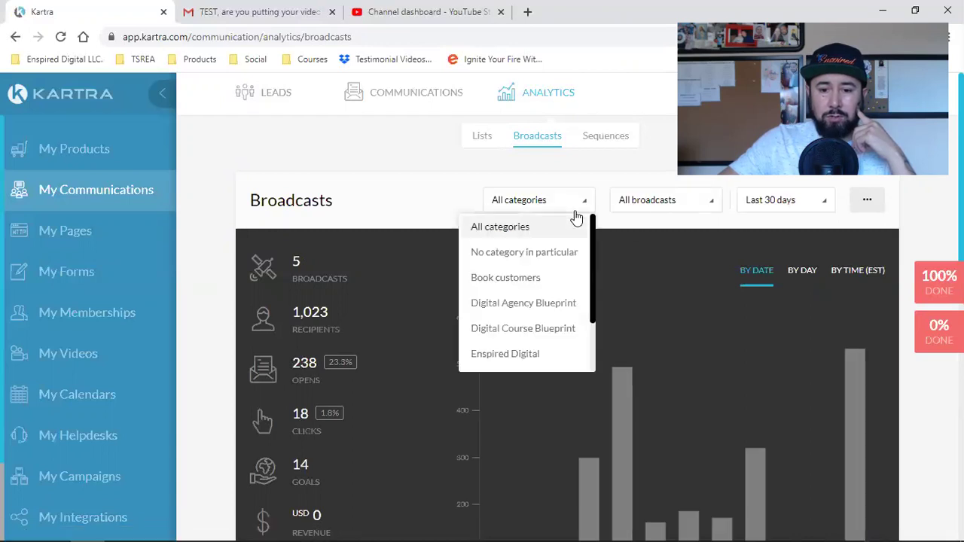
click(524, 358)
click(665, 201)
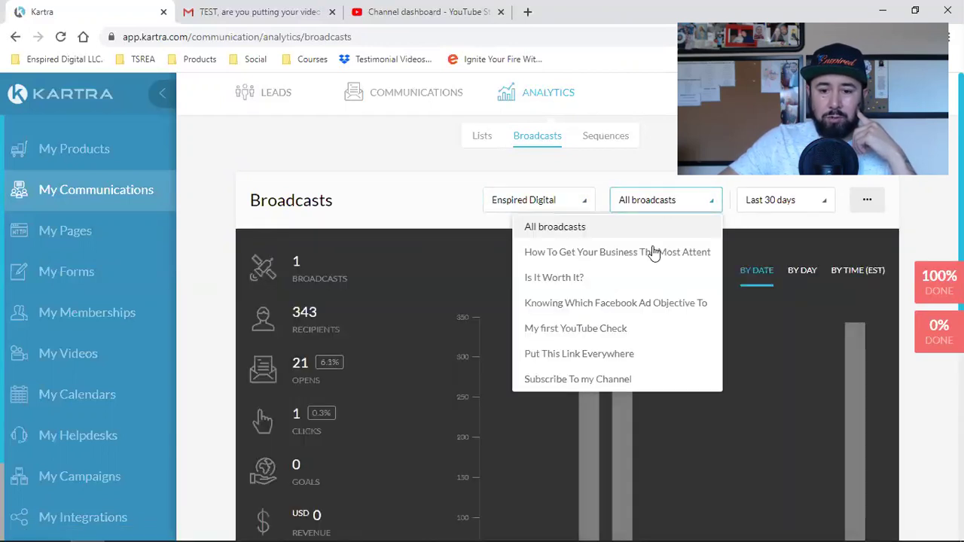
click(580, 377)
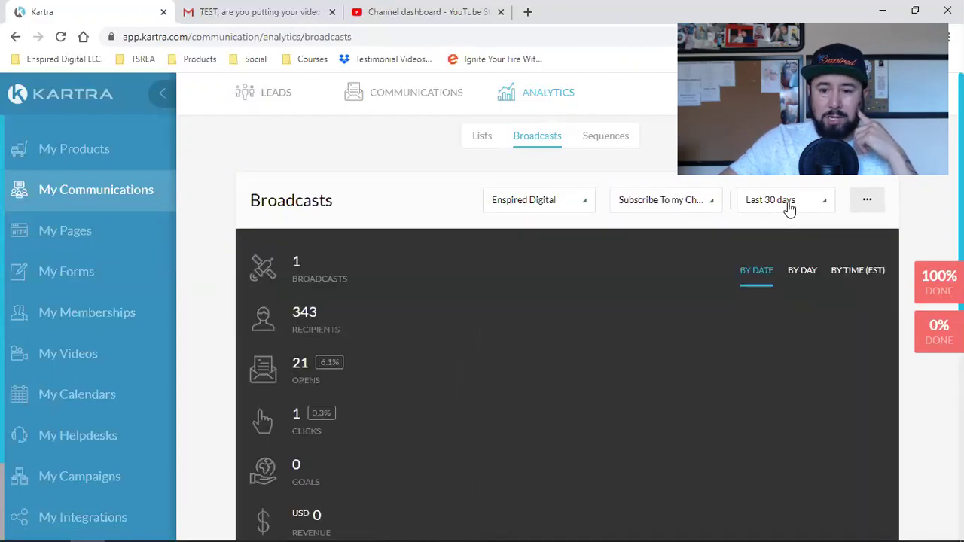
click(788, 209)
click(758, 253)
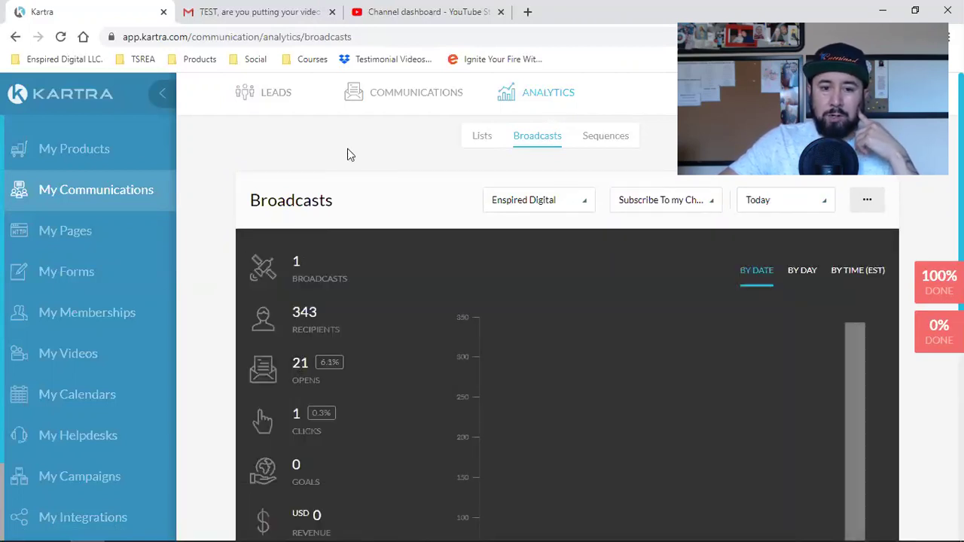
- Refresh the YouTube Studio dashboard to check the current subscriber count, and return to the Kartra broadcast analytics
click(371, 9)
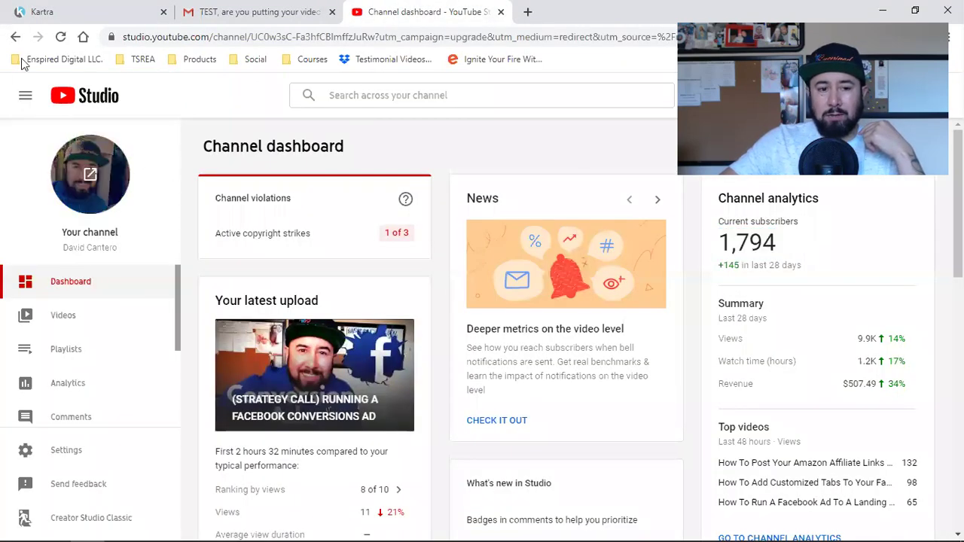
click(61, 38)
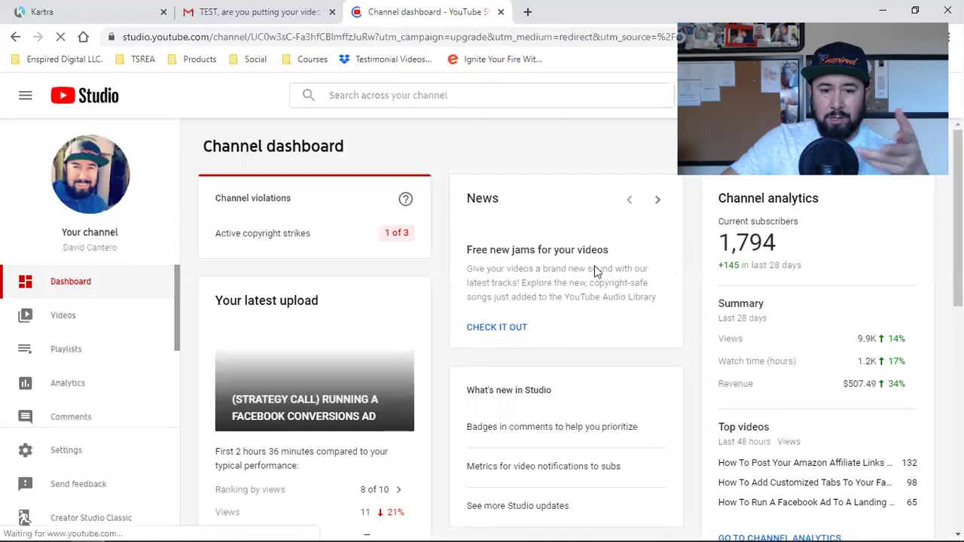
click(98, 10)
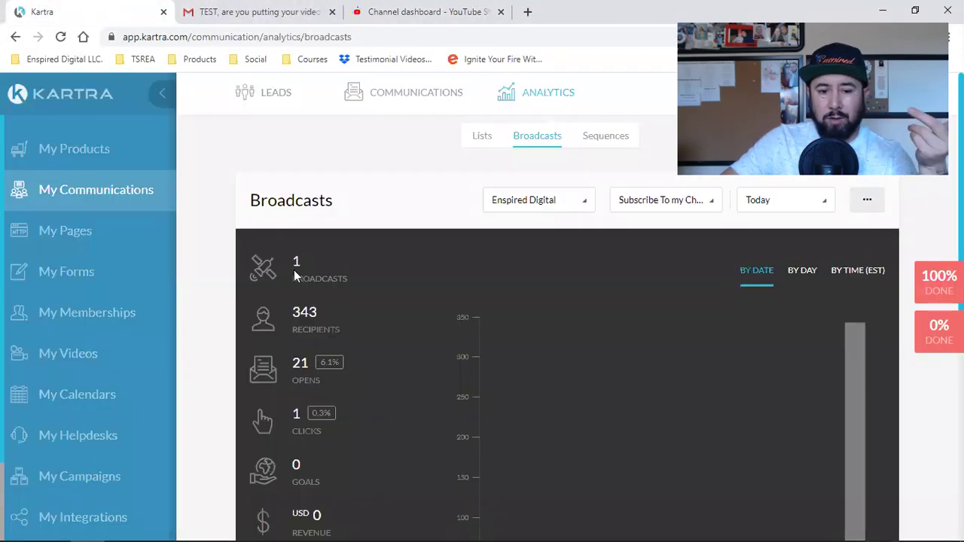